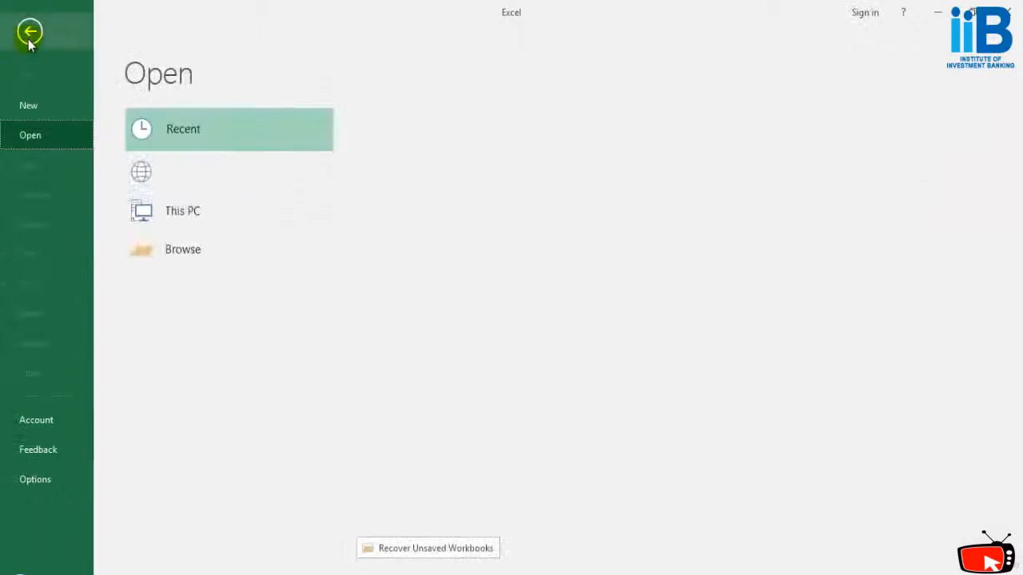
- Create a new blank workbook
{"action": "left_click", "coordinate": [28, 34]}
{"action": "left_click", "coordinate": [28, 37]}
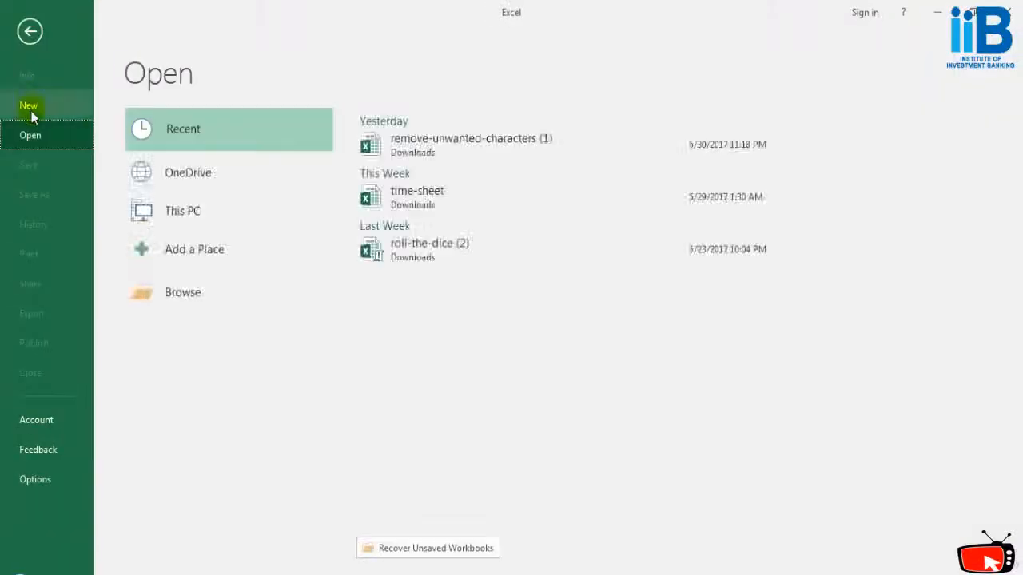
{"action": "left_click", "coordinate": [31, 107]}
{"action": "left_click", "coordinate": [156, 281]}
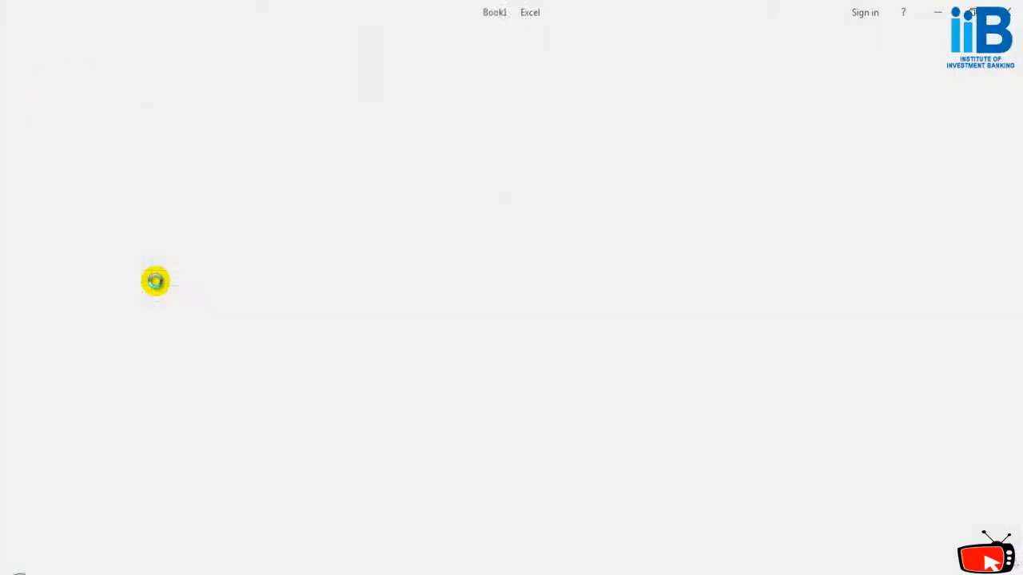
{"action": "left_click", "coordinate": [155, 278]}
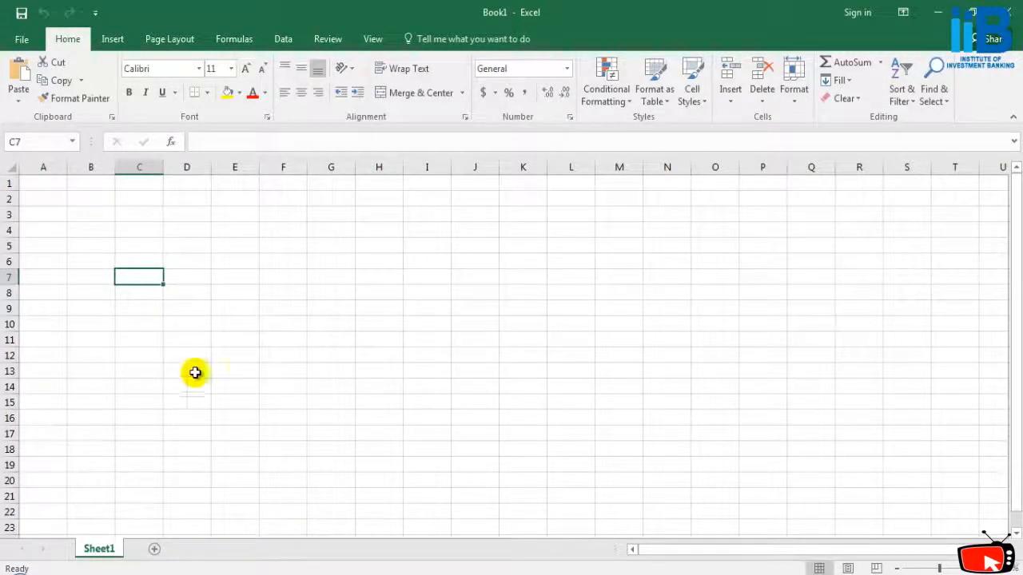
{"action": "left_click", "coordinate": [220, 266]}
{"action": "scroll", "coordinate": [224, 293], "scroll_direction": "down", "scroll_amount": 1}
{"action": "scroll", "coordinate": [222, 295], "scroll_direction": "up", "scroll_amount": 1}
{"action": "left_click", "coordinate": [128, 311]}
{"action": "scroll", "coordinate": [135, 320], "scroll_direction": "down", "scroll_amount": 3}
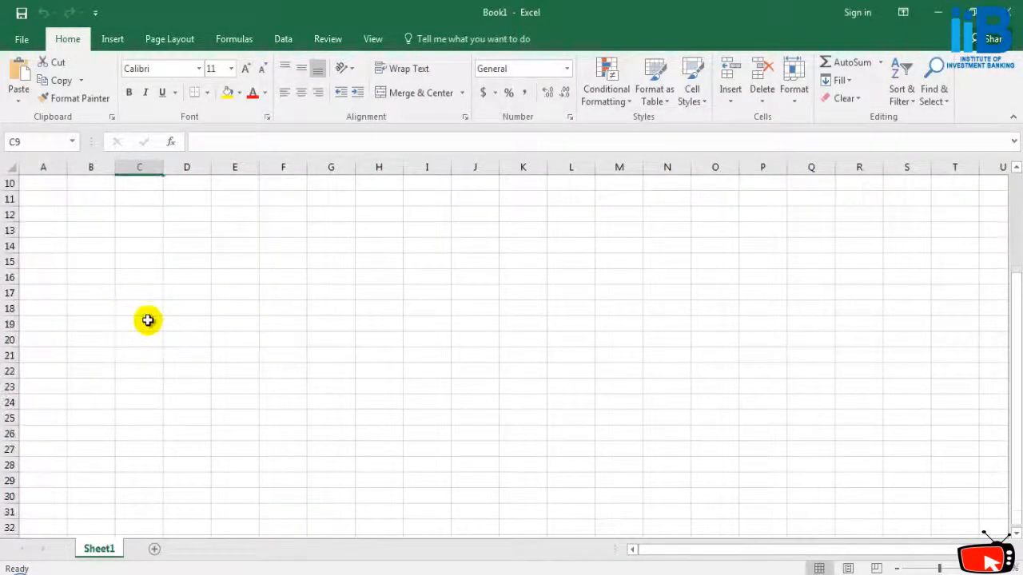
{"action": "scroll", "coordinate": [160, 314], "scroll_direction": "up", "scroll_amount": 3}
{"action": "scroll", "coordinate": [155, 307], "scroll_direction": "down", "scroll_amount": 1}
{"action": "scroll", "coordinate": [144, 304], "scroll_direction": "up", "scroll_amount": 1}
- Enter a sample text in cell A1
{"action": "left_click", "coordinate": [36, 181]}
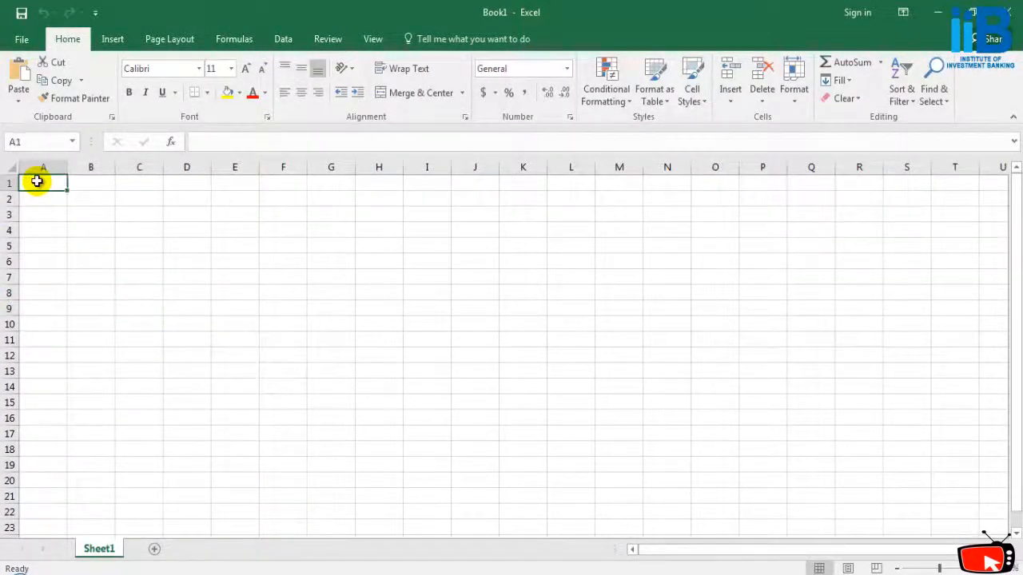
{"action": "type", "text": "S"}
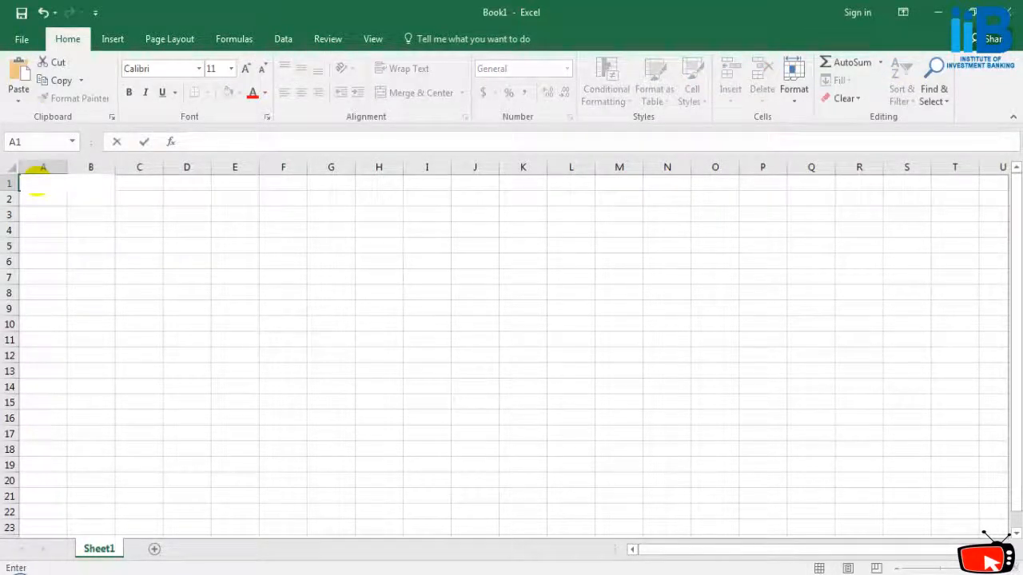
- Try to enter a formula in A2 that begins with =char(6)& to prefix a text with a nonprintable character
{"action": "left_click", "coordinate": [33, 199]}
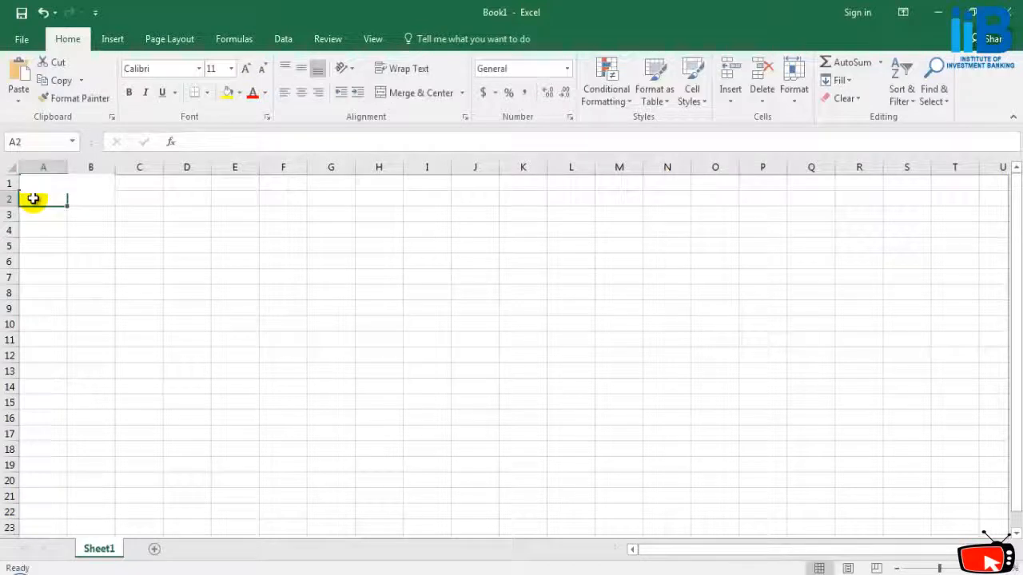
{"action": "type", "text": "char"}
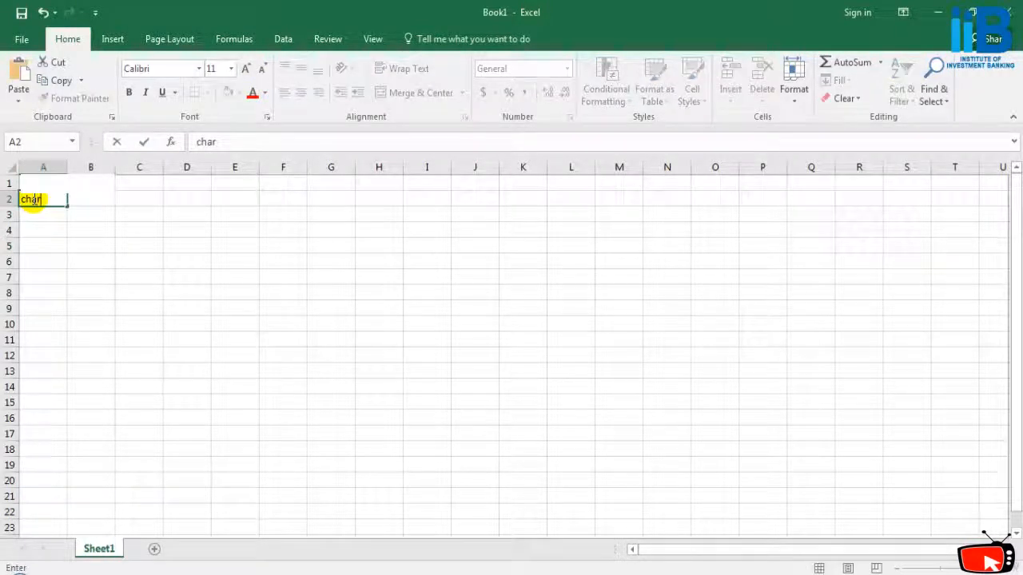
{"action": "type", "text": "(76)& \""}
{"action": "key", "text": "Home"}
{"action": "type", "text": "="}
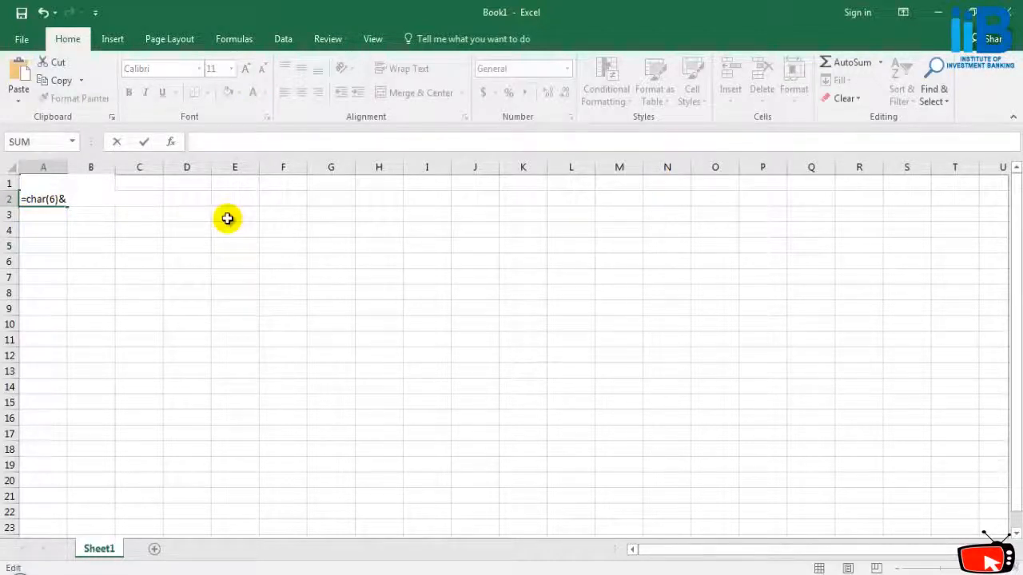
{"action": "key", "text": "Return"}
- Turn the CHAR(6) formula in A2 into plain text by removing its equals sign, and clear the cell
{"action": "left_click", "coordinate": [48, 200]}
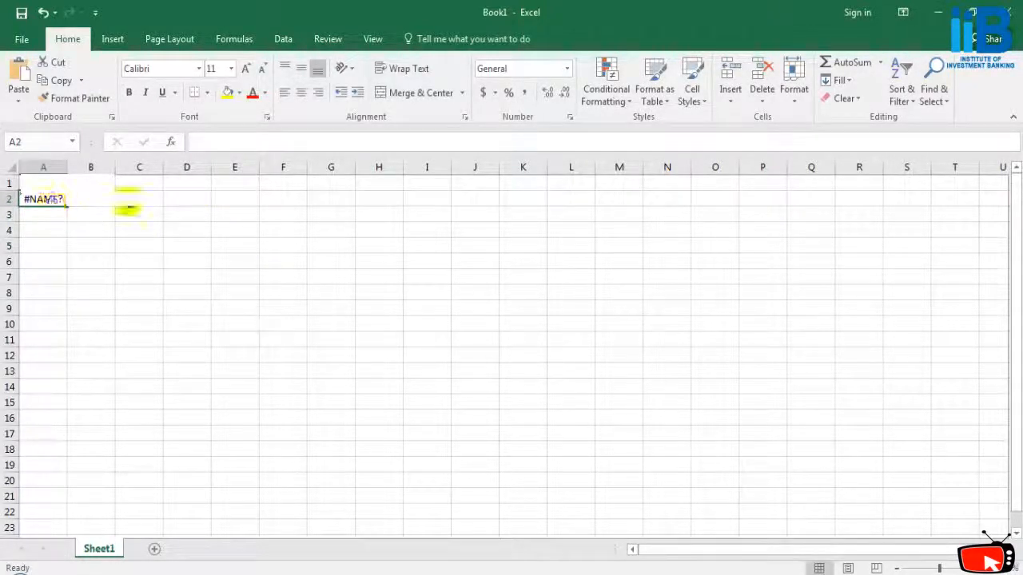
{"action": "key", "text": "F2"}
{"action": "key", "text": "Home"}
{"action": "key", "text": "Delete"}
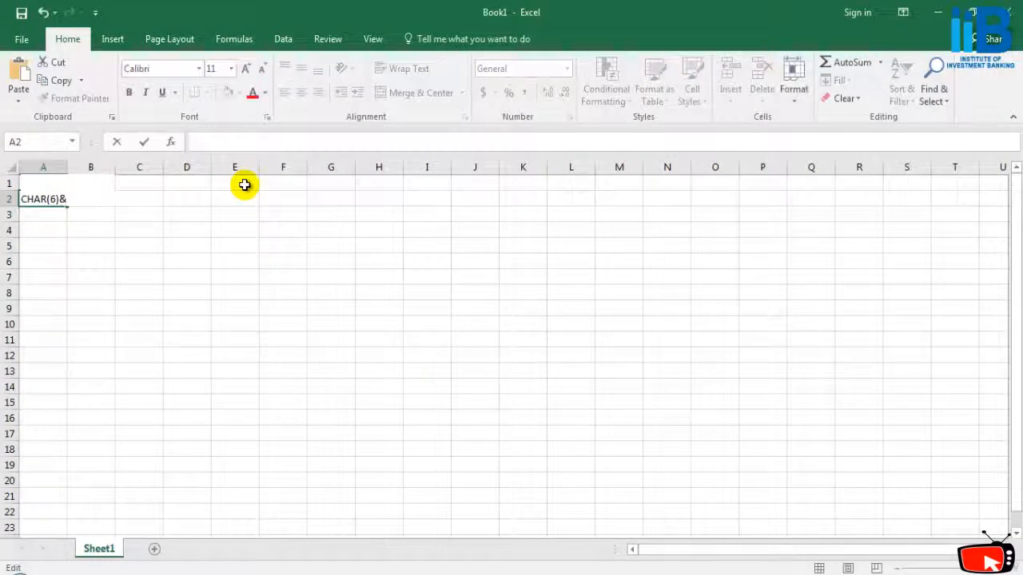
{"action": "key", "text": "Return"}
{"action": "left_click", "coordinate": [41, 198]}
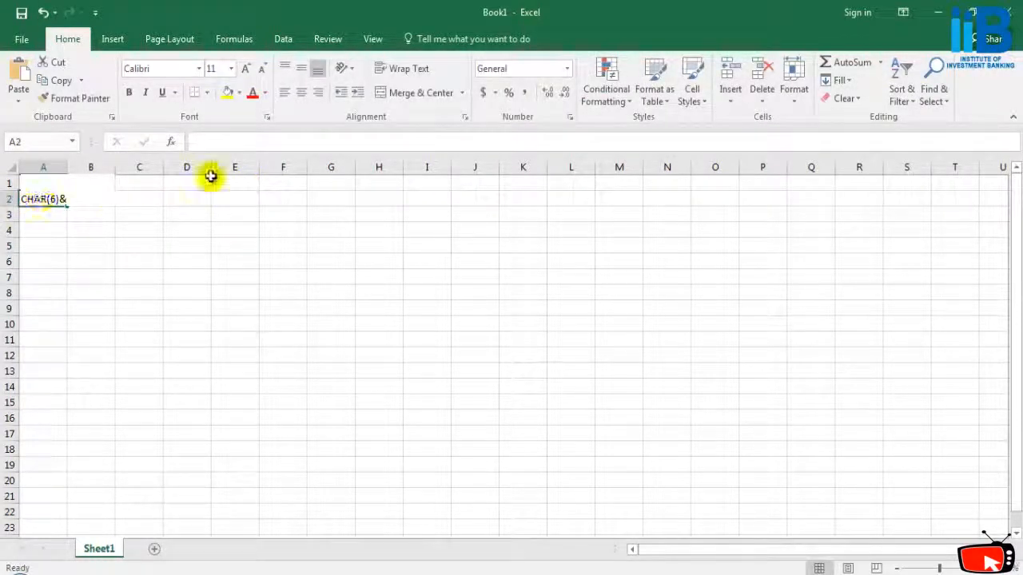
{"action": "key", "text": "Delete"}
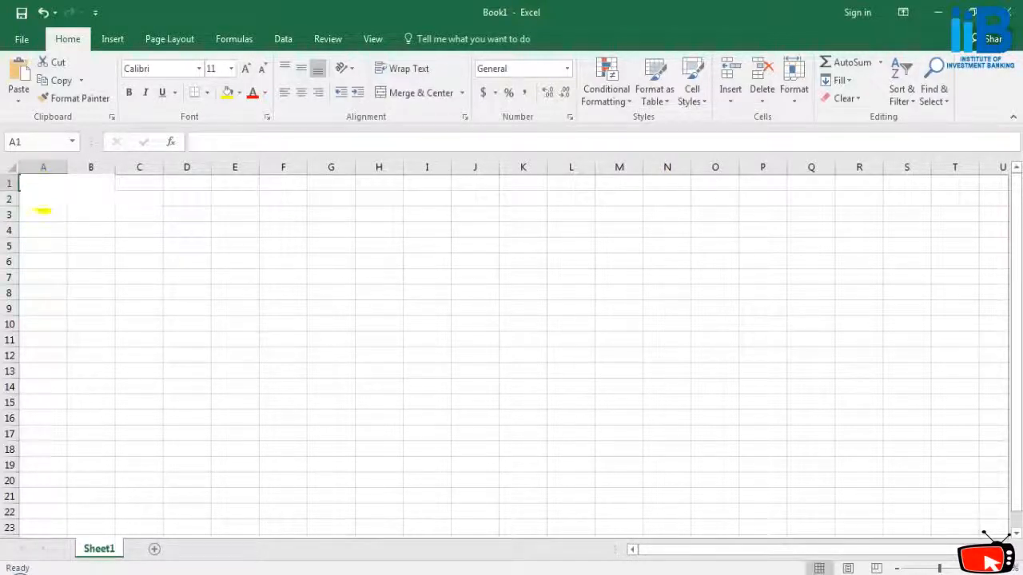
- Enter the formula =trim(a1) in B1 to remove the extra spaces from the text in A1
{"action": "left_click", "coordinate": [102, 183]}
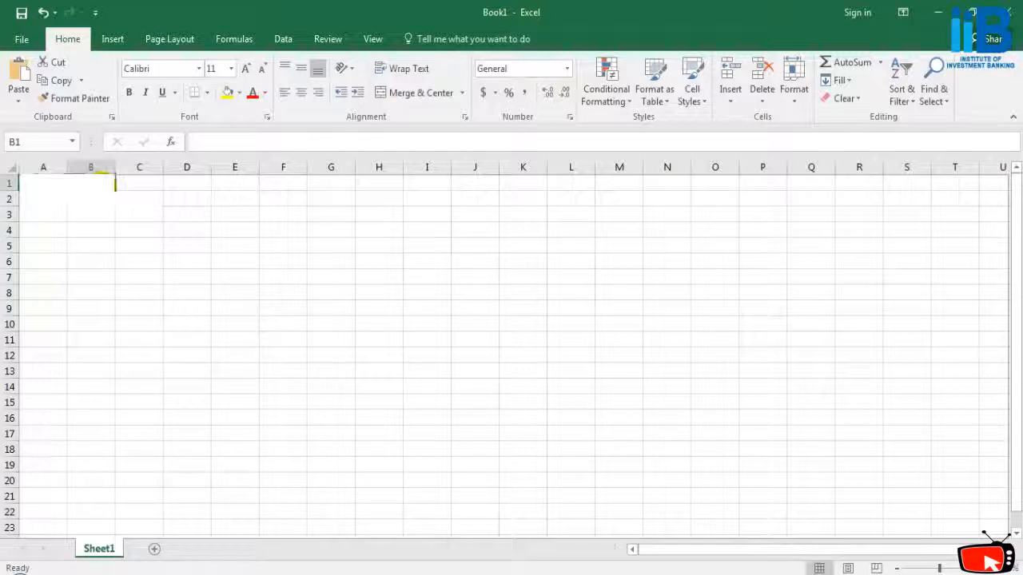
{"action": "type", "text": "="}
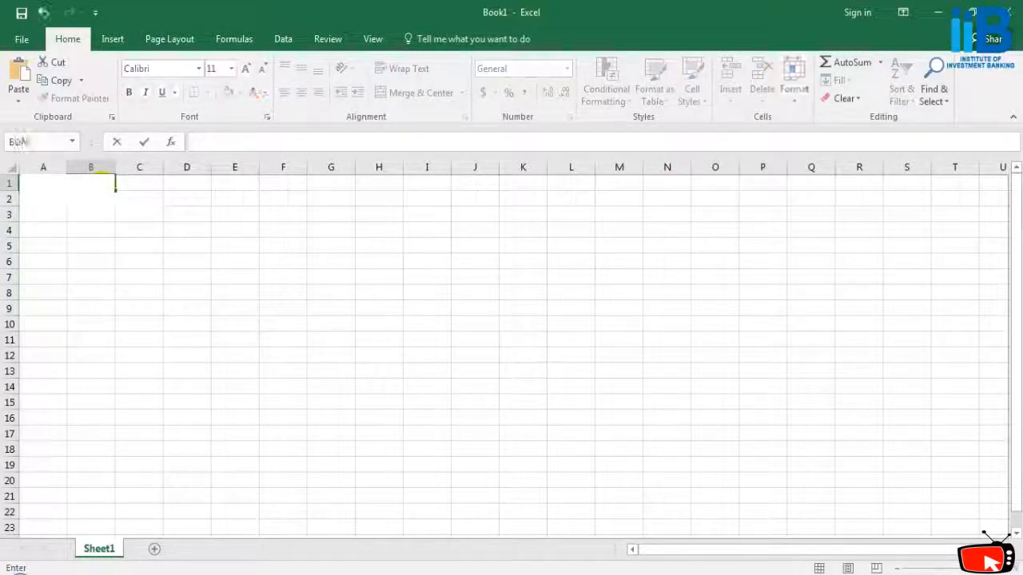
{"action": "type", "text": "trim(a1"}
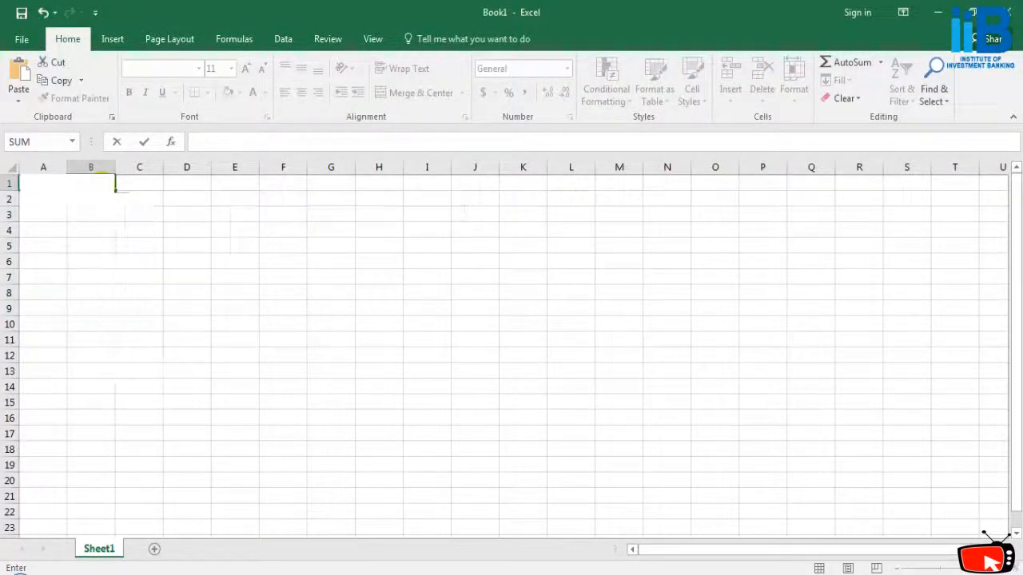
{"action": "key", "text": "Return"}
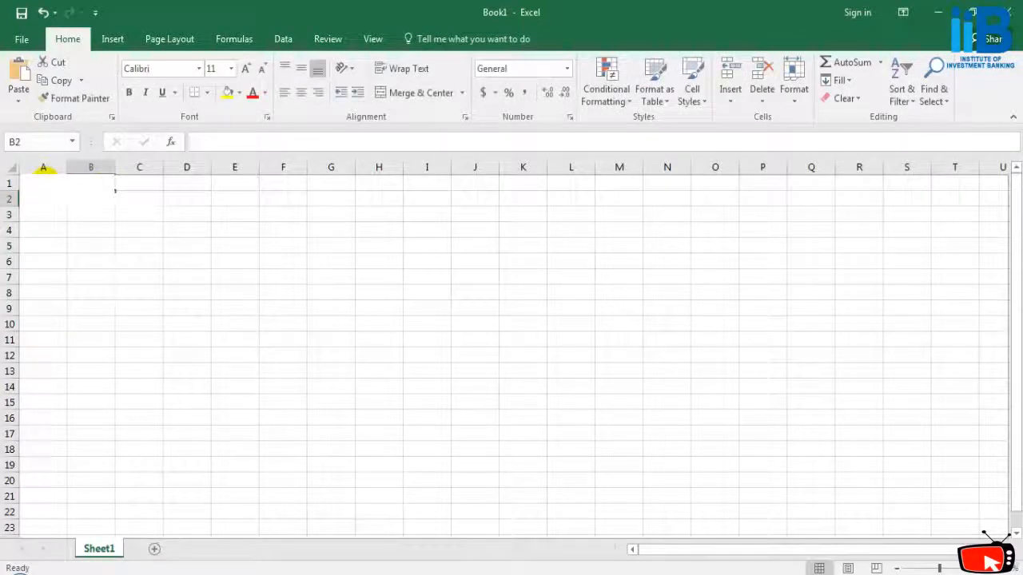
{"action": "double_click", "coordinate": [43, 183]}
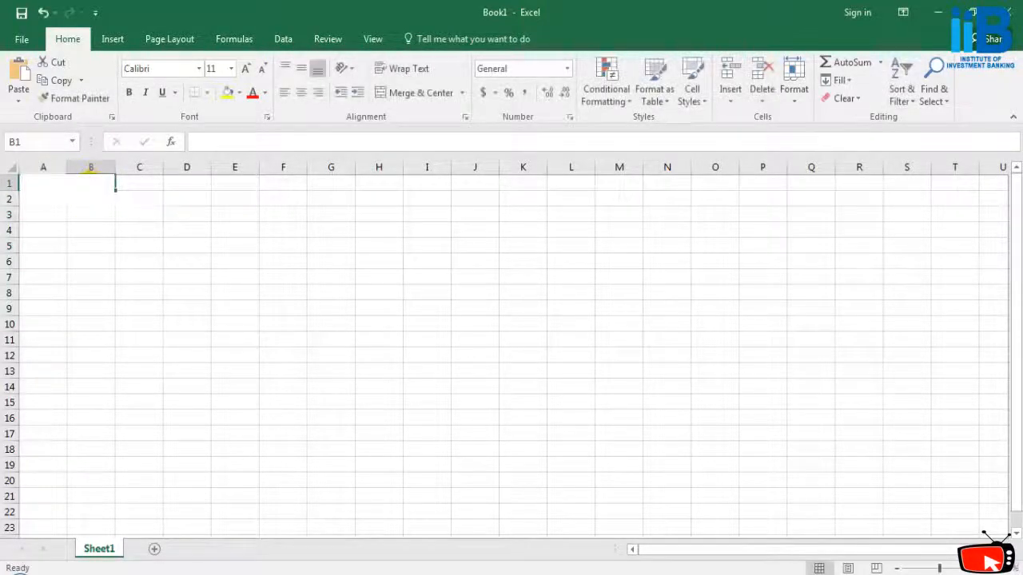
{"action": "left_click", "coordinate": [175, 184]}
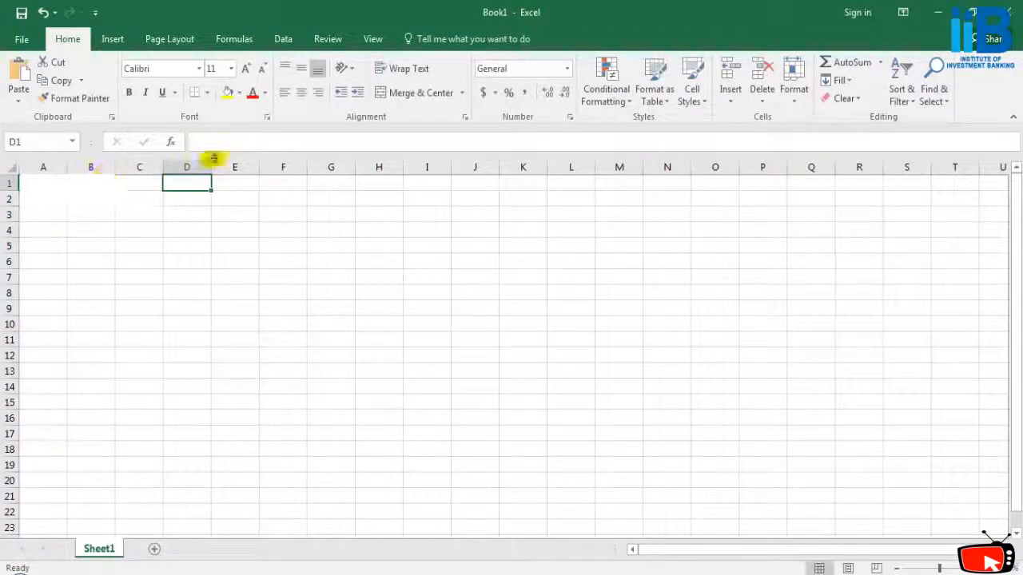
{"action": "left_click", "coordinate": [115, 186]}
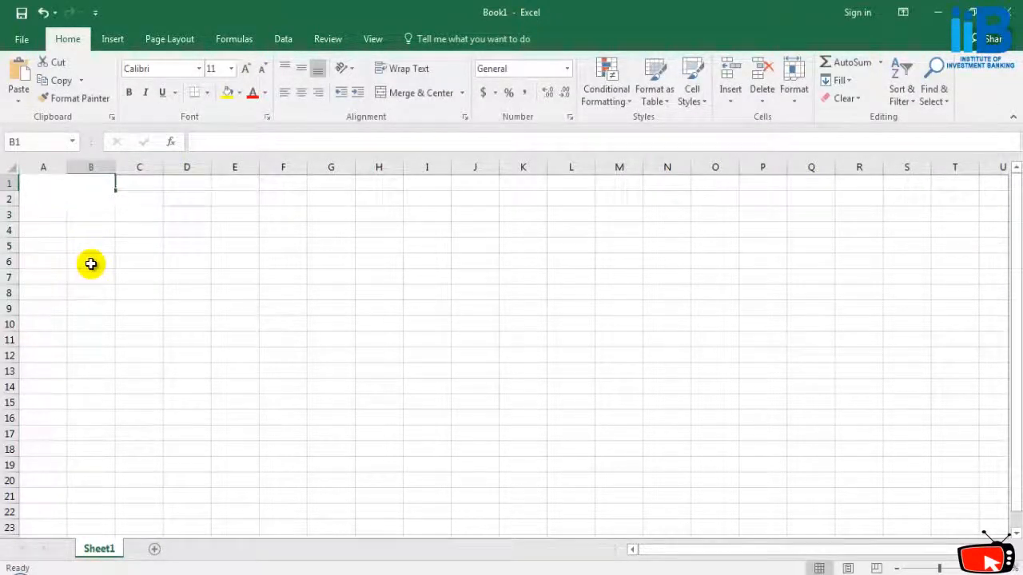
- Enter the formula =trim(a2) in B2 to apply TRIM to the content of A2
{"action": "left_click", "coordinate": [88, 203]}
{"action": "type", "text": "="}
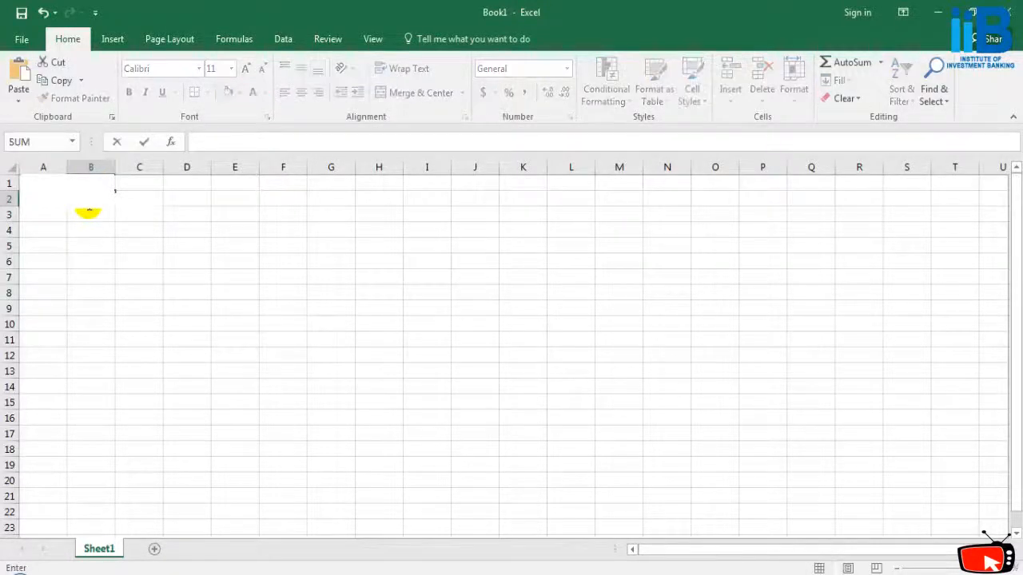
{"action": "type", "text": "trim"}
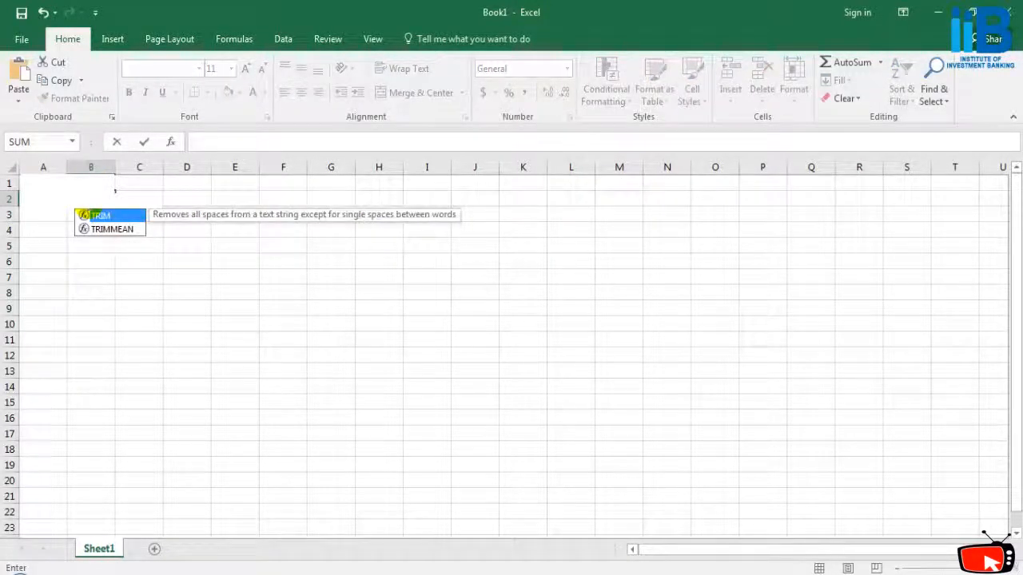
{"action": "type", "text": "(a2"}
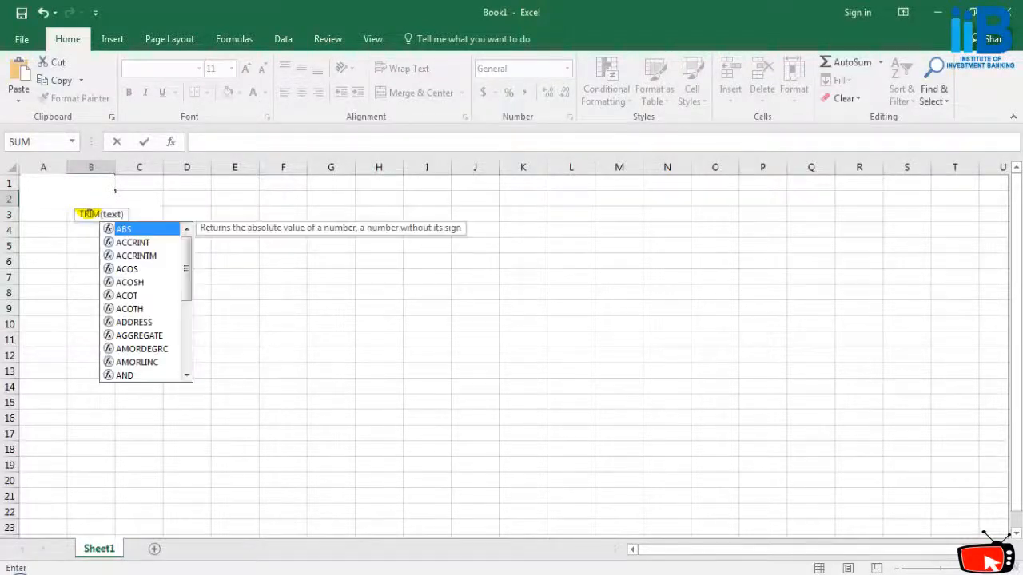
{"action": "key", "text": "Return"}
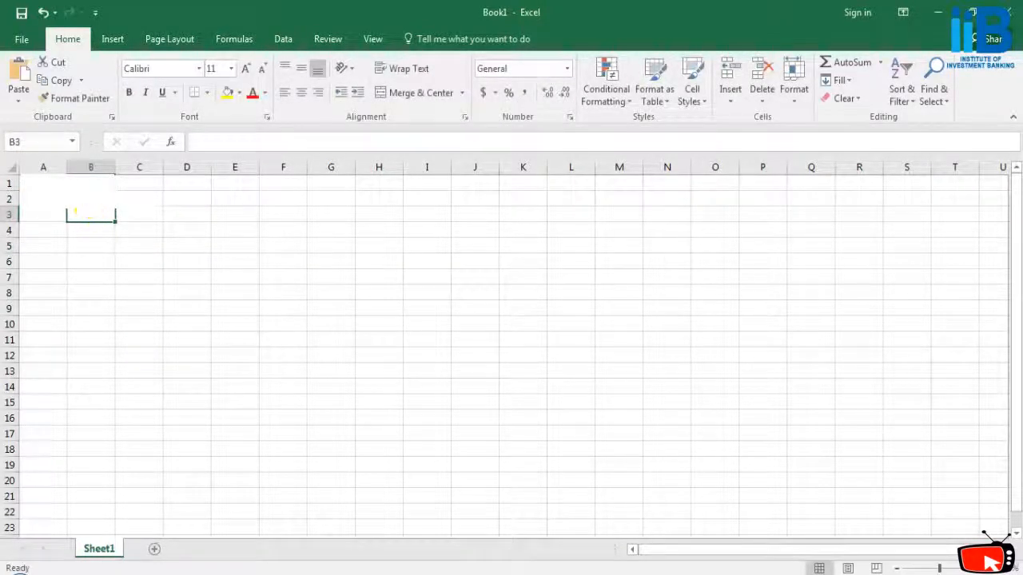
{"action": "left_click", "coordinate": [43, 198]}
{"action": "left_click", "coordinate": [72, 199]}
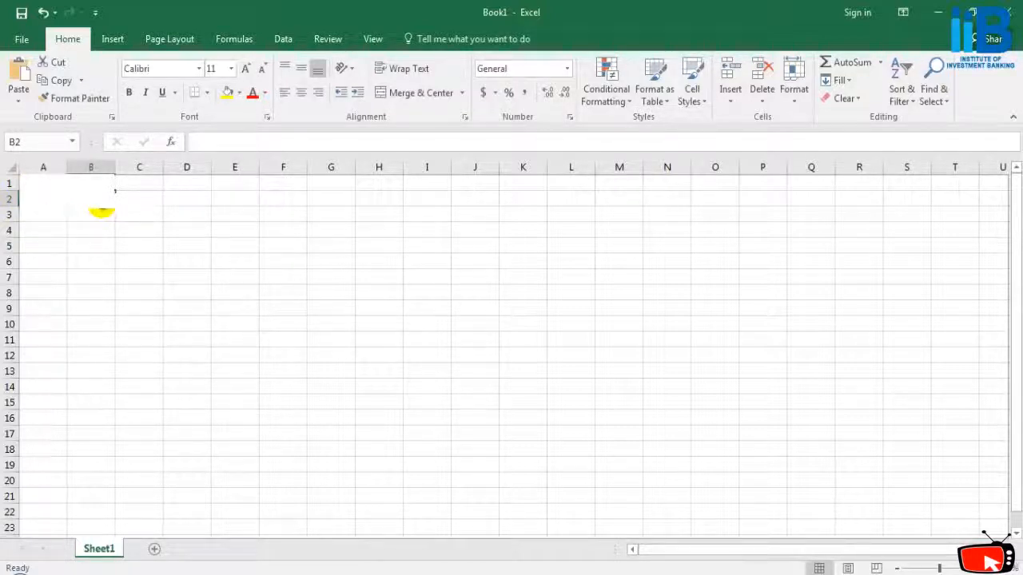
- Enter the formula =clean(A2) in D2 to strip nonprintable characters from A2, and compare both cells
{"action": "left_click", "coordinate": [178, 199]}
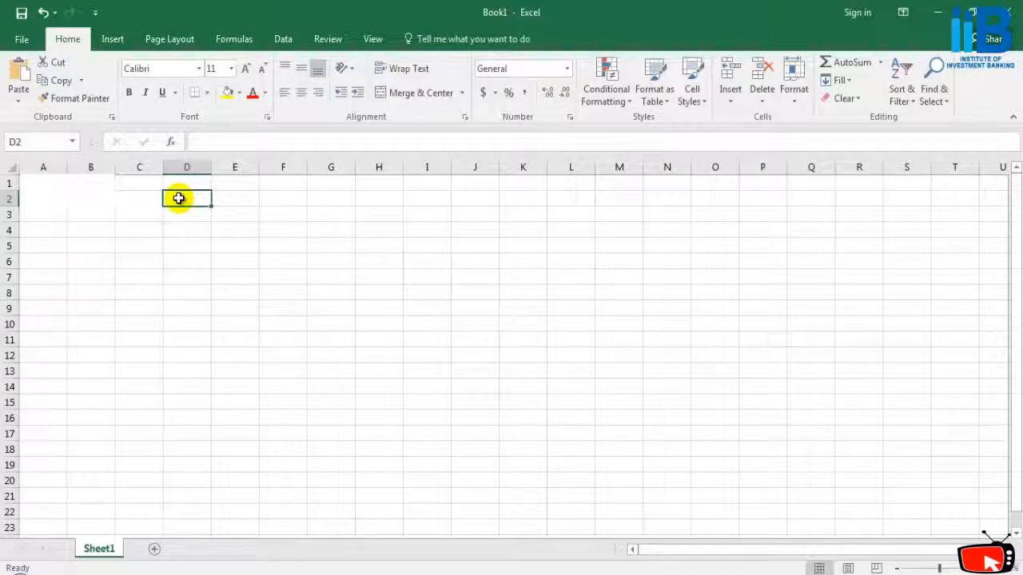
{"action": "type", "text": "=clean("}
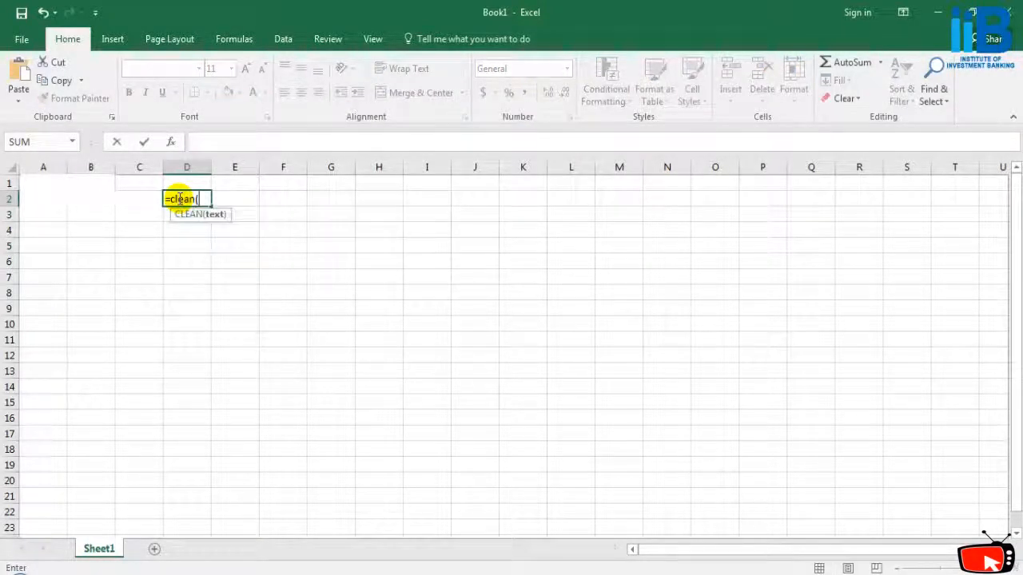
{"action": "key", "text": "BackSpace"}
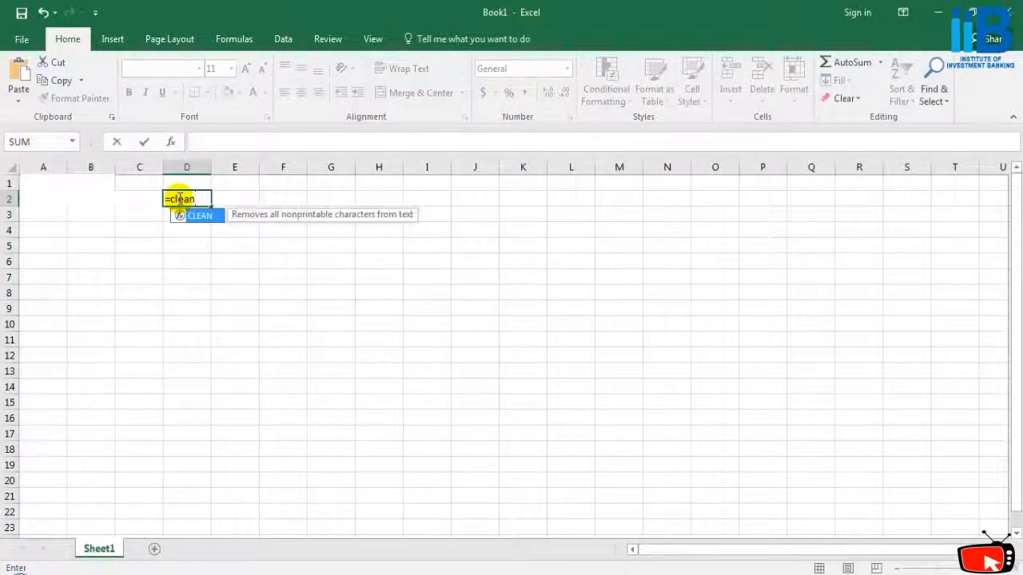
{"action": "type", "text": "(A"}
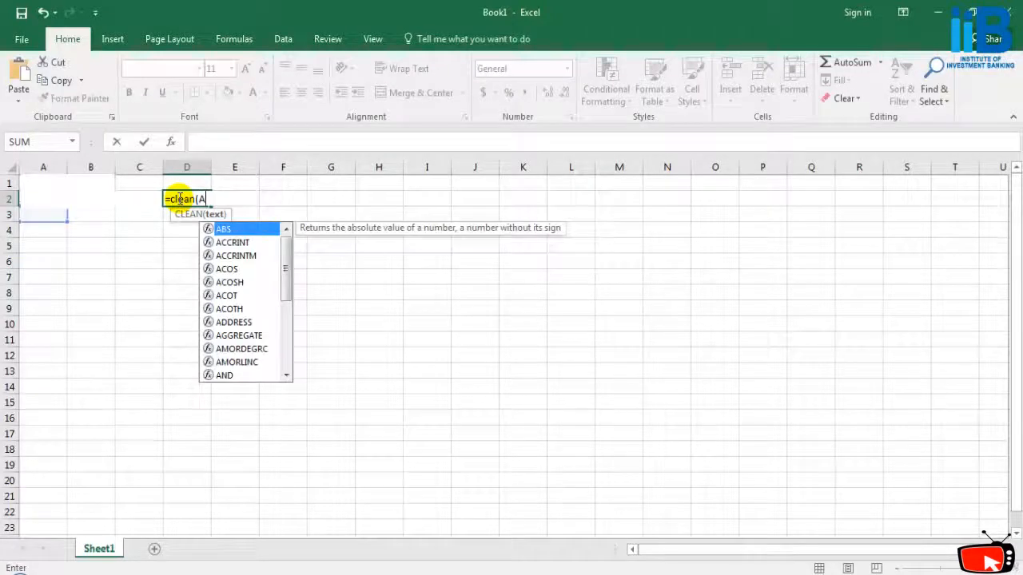
{"action": "type", "text": "2)"}
{"action": "key", "text": "Return"}
{"action": "left_click", "coordinate": [188, 198]}
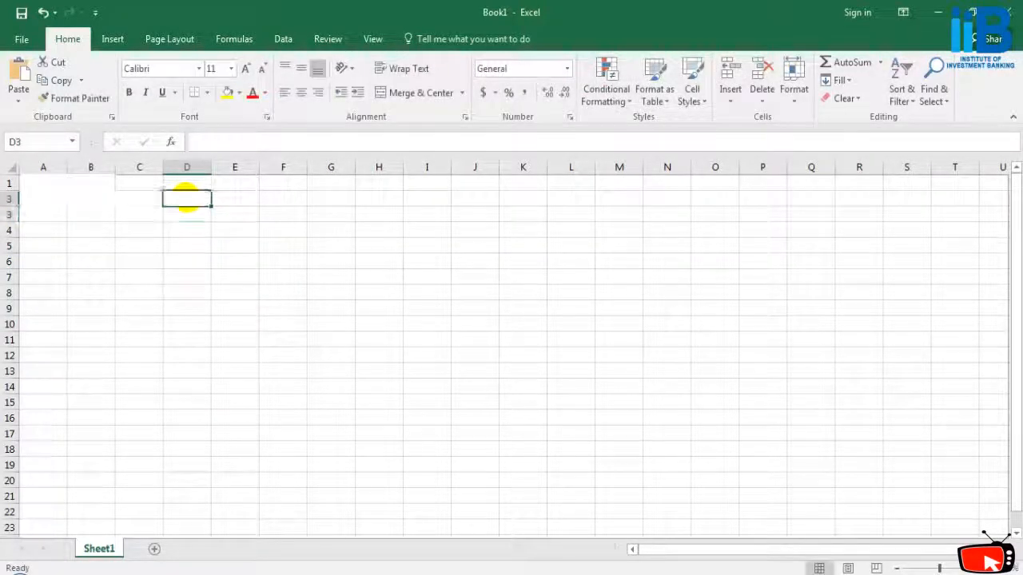
{"action": "left_click", "coordinate": [27, 203]}
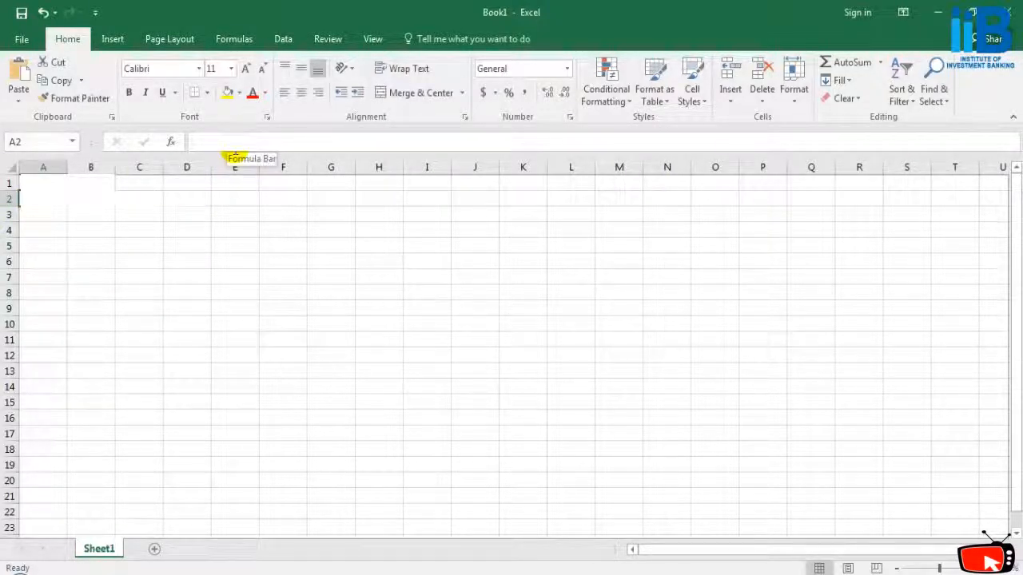
{"action": "left_click", "coordinate": [174, 256]}
{"action": "left_click", "coordinate": [183, 190]}
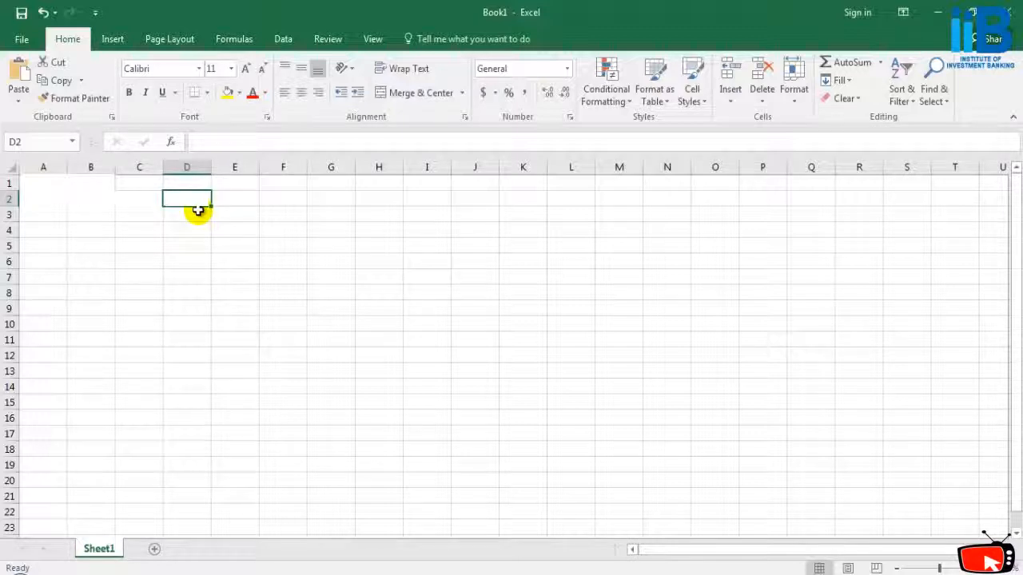
- Enter the same sample name with identical spelling and capitalisation in F2 and G2
{"action": "left_click", "coordinate": [284, 201]}
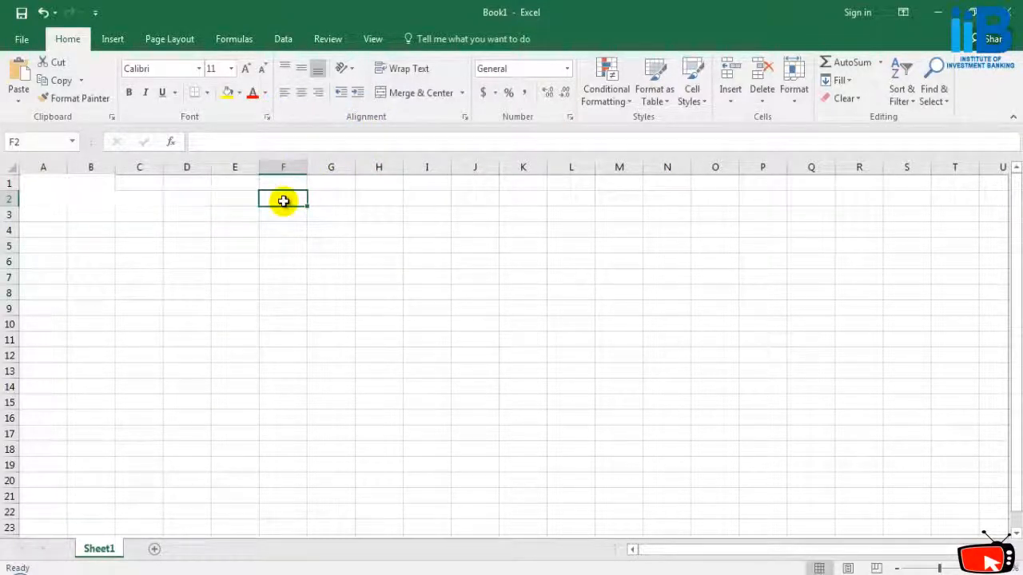
{"action": "type", "text": "Payon"}
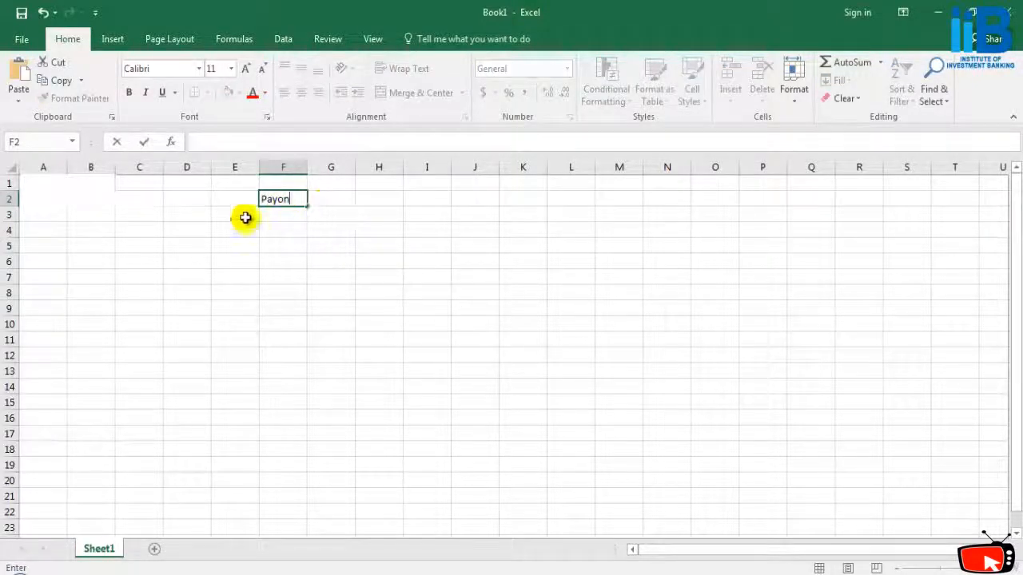
{"action": "left_click", "coordinate": [267, 200]}
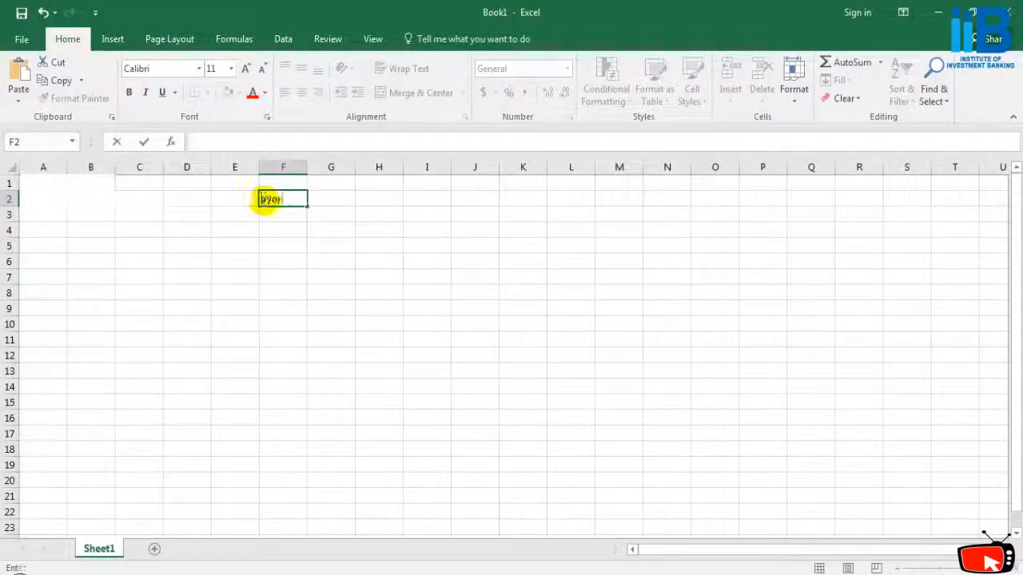
{"action": "left_click", "coordinate": [336, 199]}
{"action": "type", "text": "Rayon"}
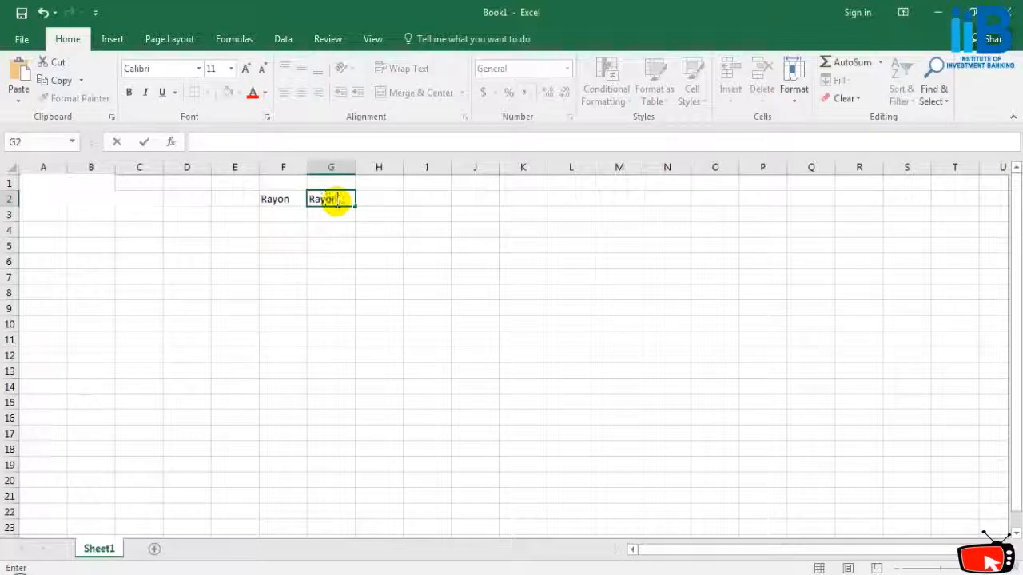
- Enter a second sample name in row 3, capitalised in F3 and entirely in lowercase in G3
{"action": "left_click", "coordinate": [281, 215]}
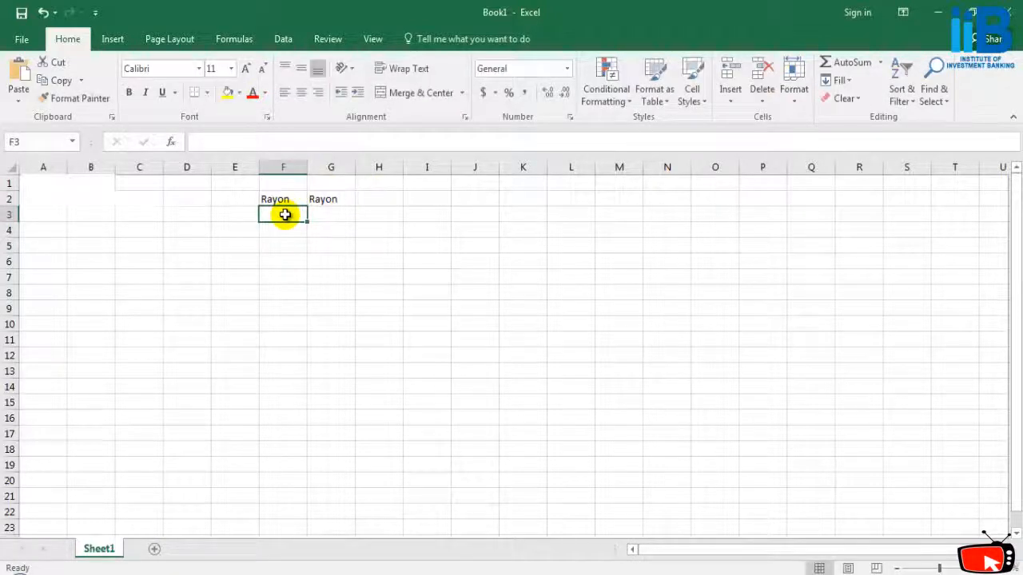
{"action": "type", "text": "Sam"}
{"action": "left_click", "coordinate": [338, 216]}
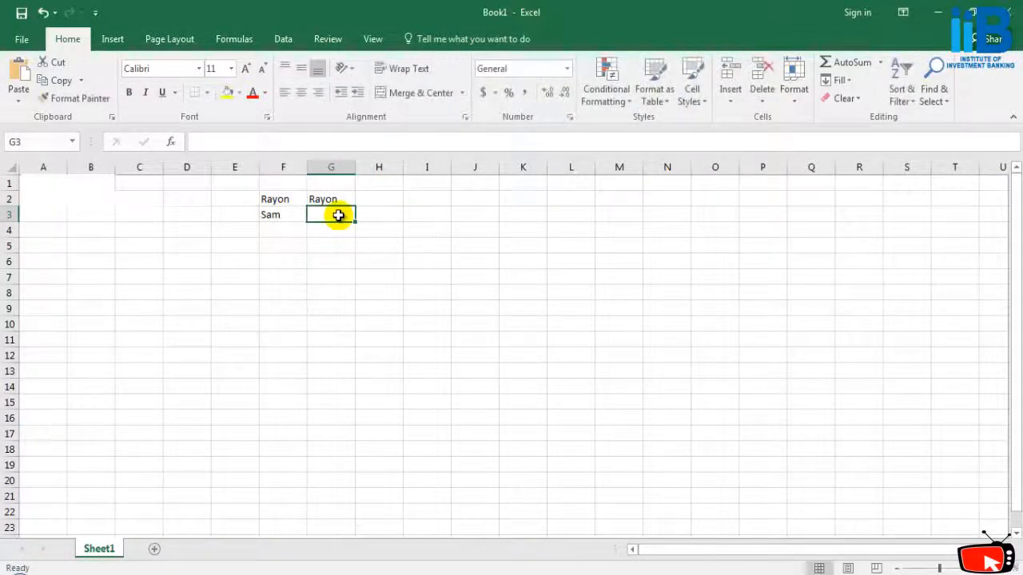
{"action": "type", "text": "sam"}
- Enter a third sample name in row 4, misspelled with an extra letter in F4 and spelled correctly in G4
{"action": "left_click", "coordinate": [272, 230]}
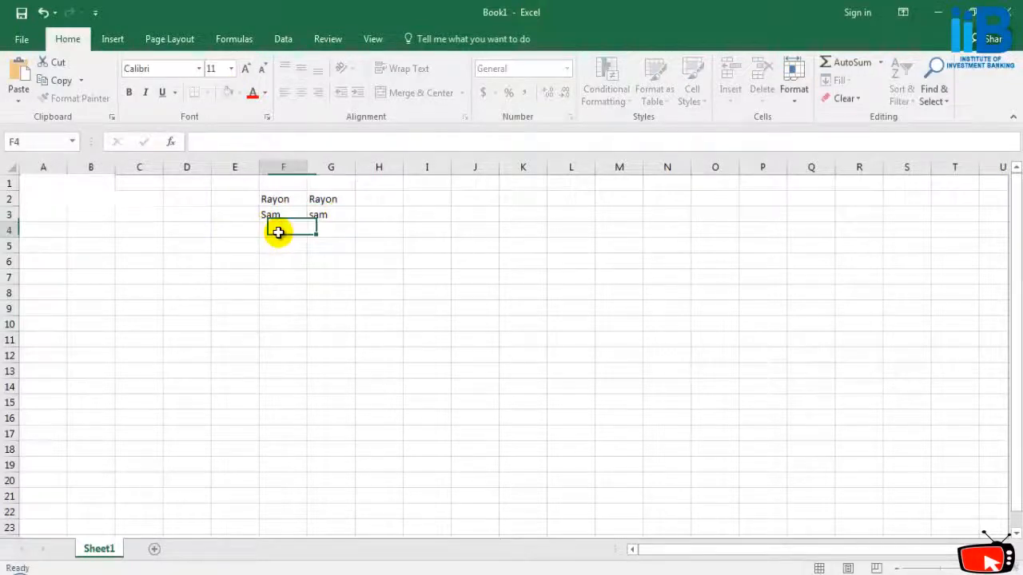
{"action": "type", "text": "Rayon"}
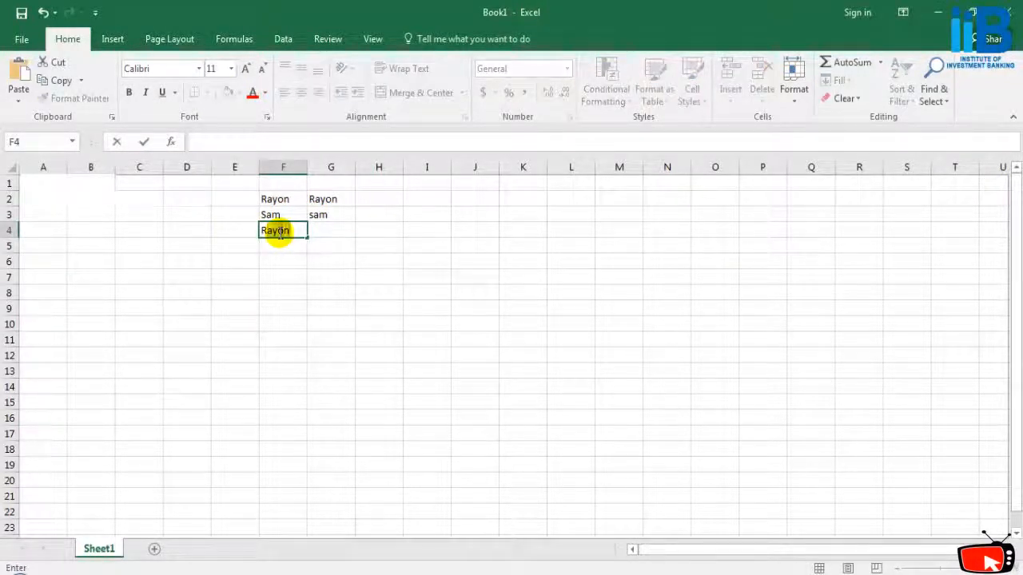
{"action": "type", "text": "oy"}
{"action": "left_click", "coordinate": [319, 230]}
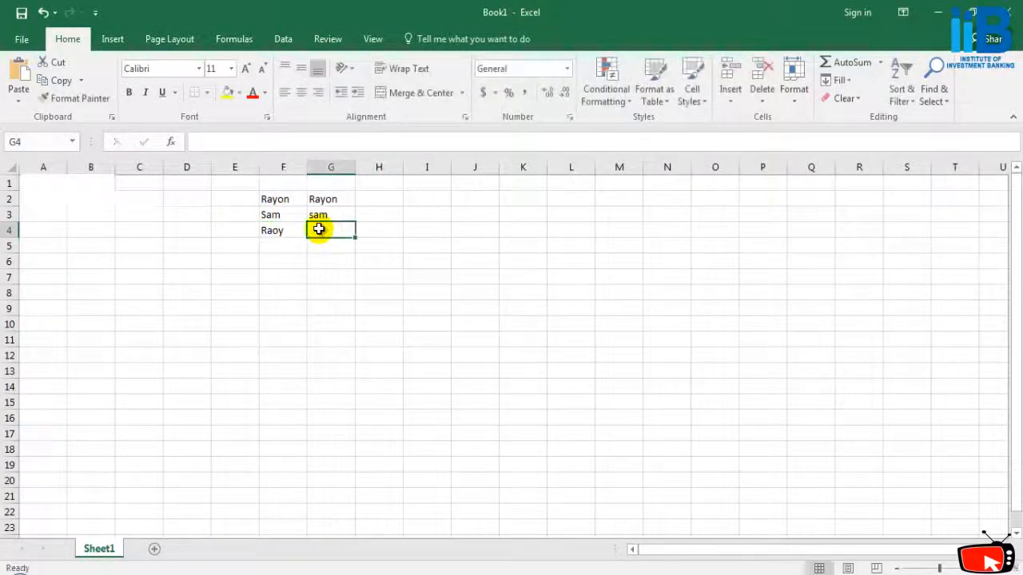
{"action": "type", "text": "Roy"}
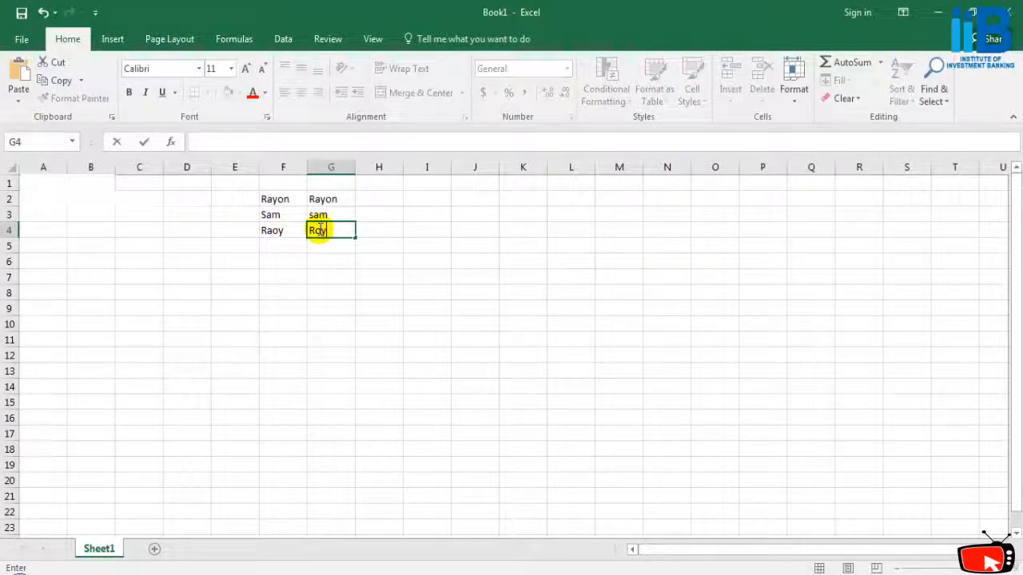
- Enter a fourth sample name identically in F5 and G5
{"action": "left_click", "coordinate": [293, 241]}
{"action": "type", "text": "Rohan"}
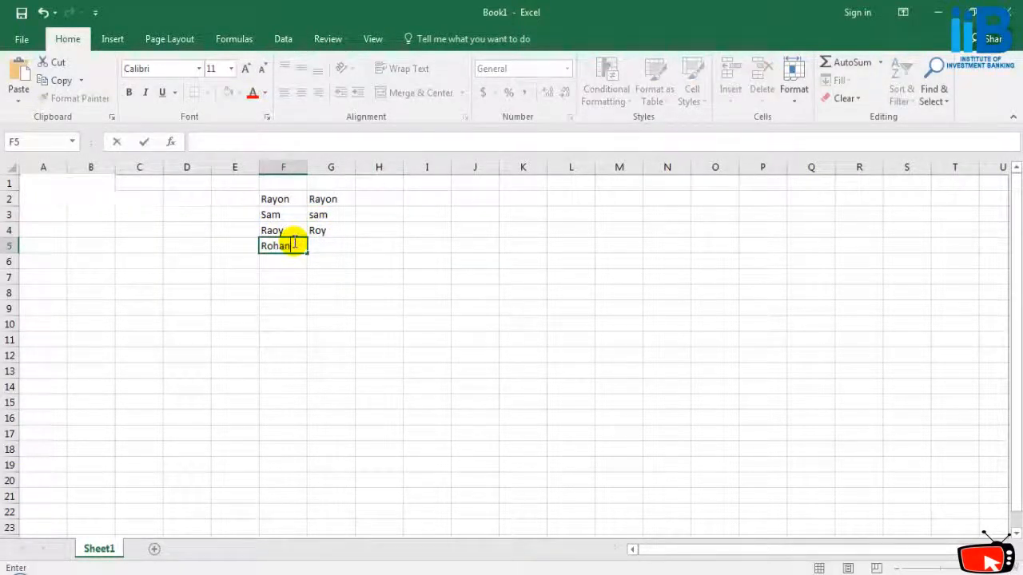
{"action": "left_click", "coordinate": [331, 253]}
{"action": "type", "text": "Rohan"}
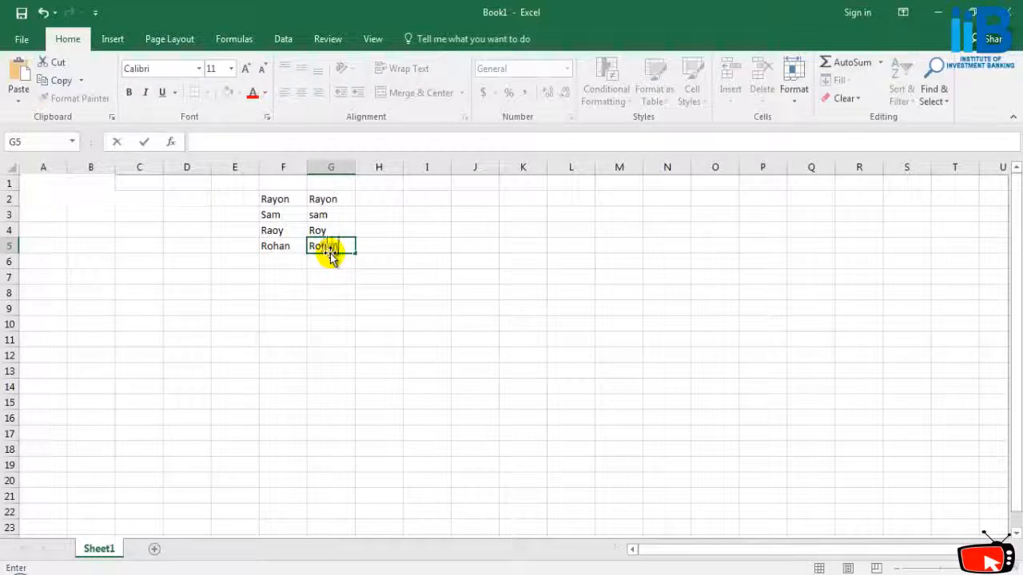
- Enter the formula =exact(F2,G2) in H2 to compare the two texts in row 2 case-sensitively
{"action": "left_click", "coordinate": [372, 197]}
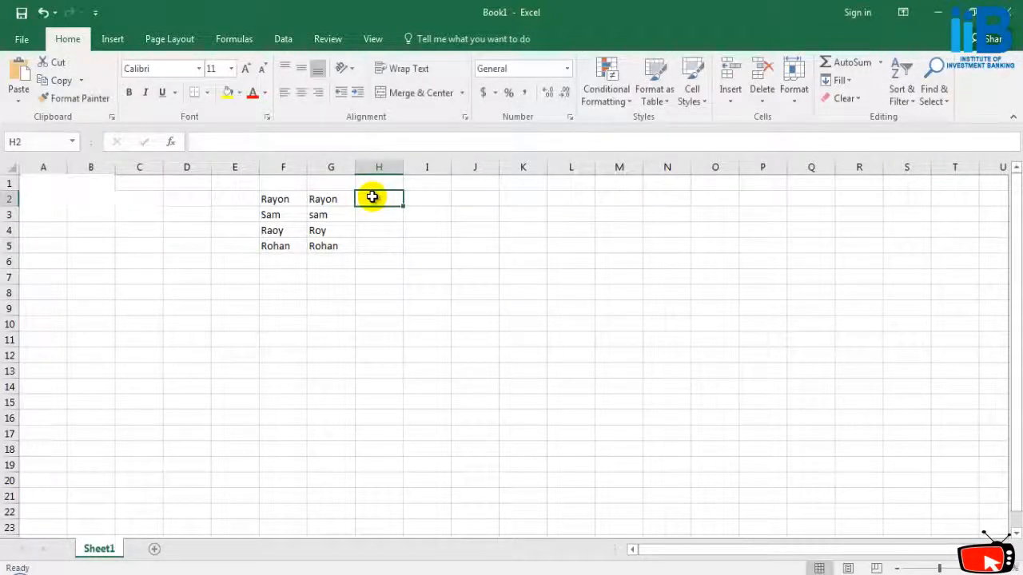
{"action": "type", "text": "=reac"}
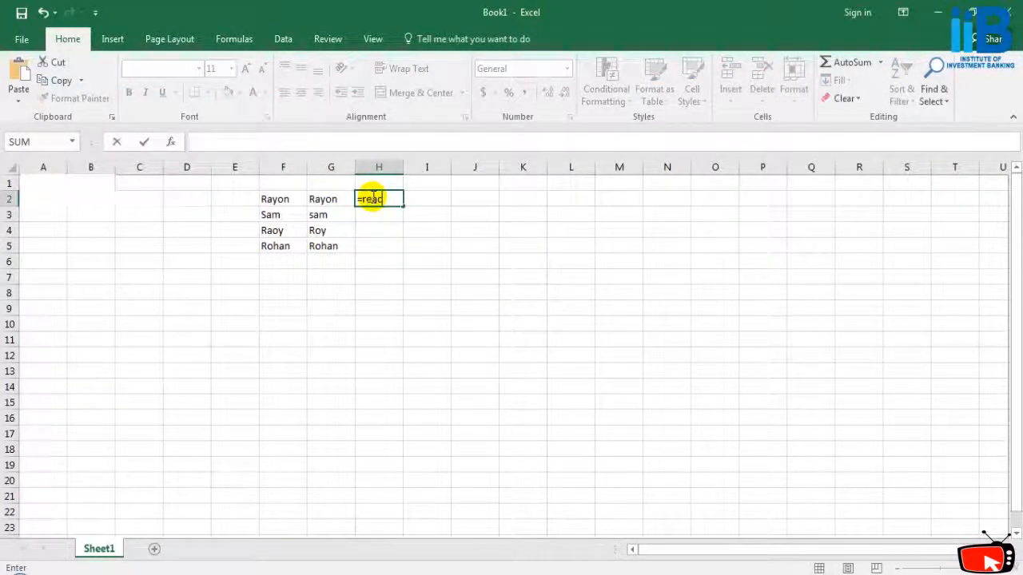
{"action": "key", "text": "BackSpace"}
{"action": "key", "text": "BackSpace"}
{"action": "key", "text": "BackSpace"}
{"action": "key", "text": "BackSpace"}
{"action": "key", "text": "BackSpace"}
{"action": "type", "text": "=exact("}
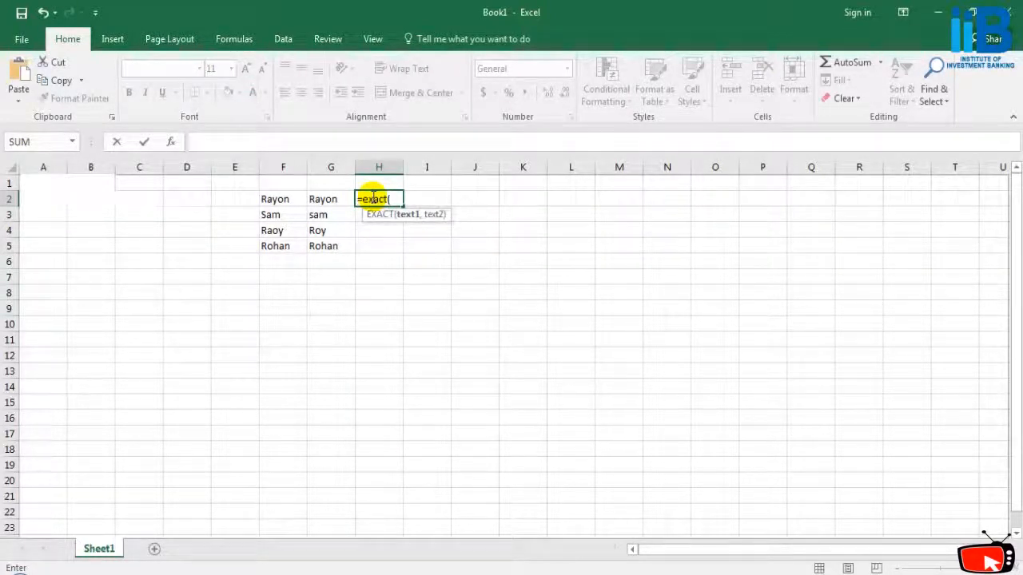
{"action": "type", "text": "F2,"}
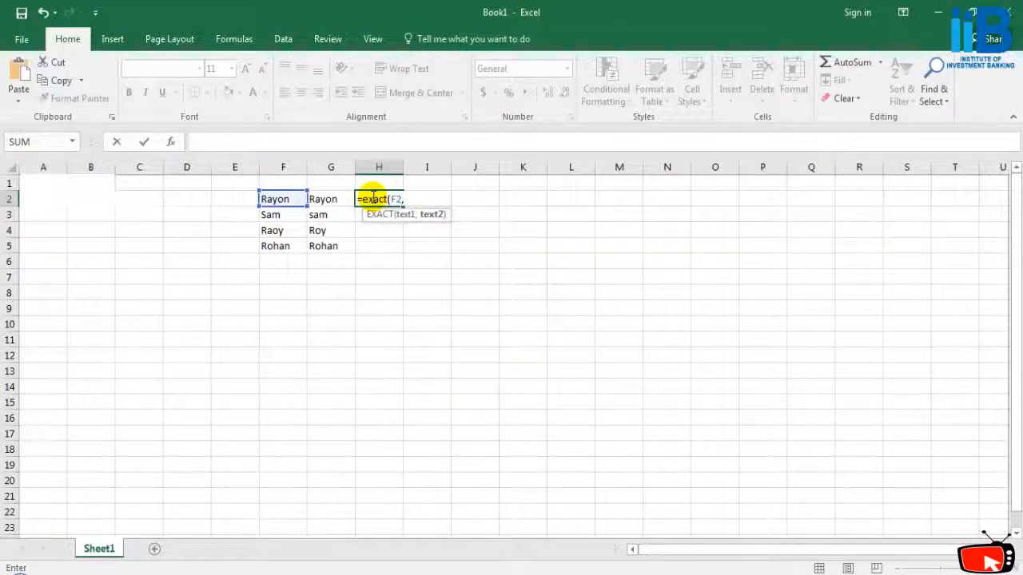
{"action": "type", "text": "G2"}
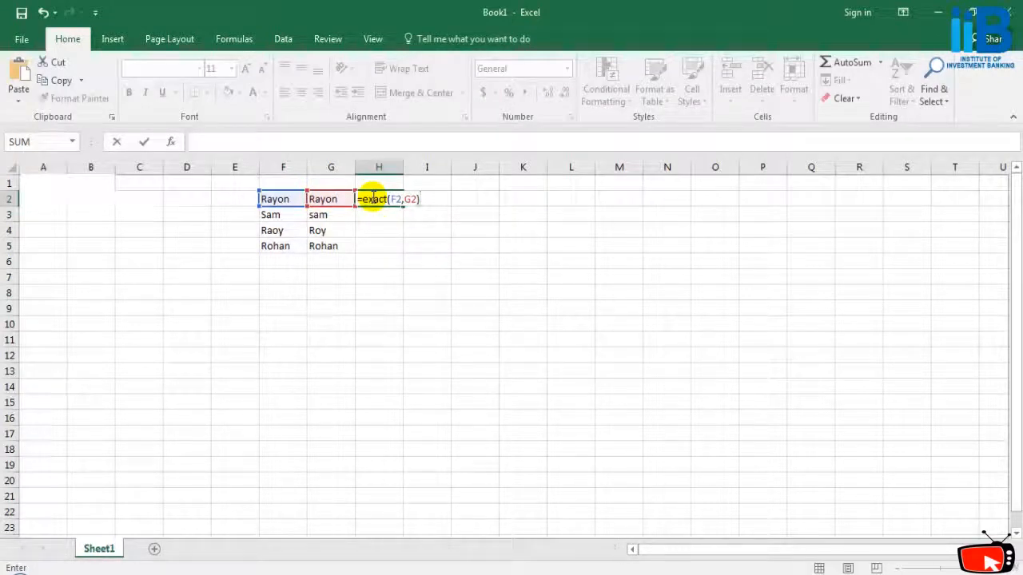
{"action": "key", "text": "Return"}
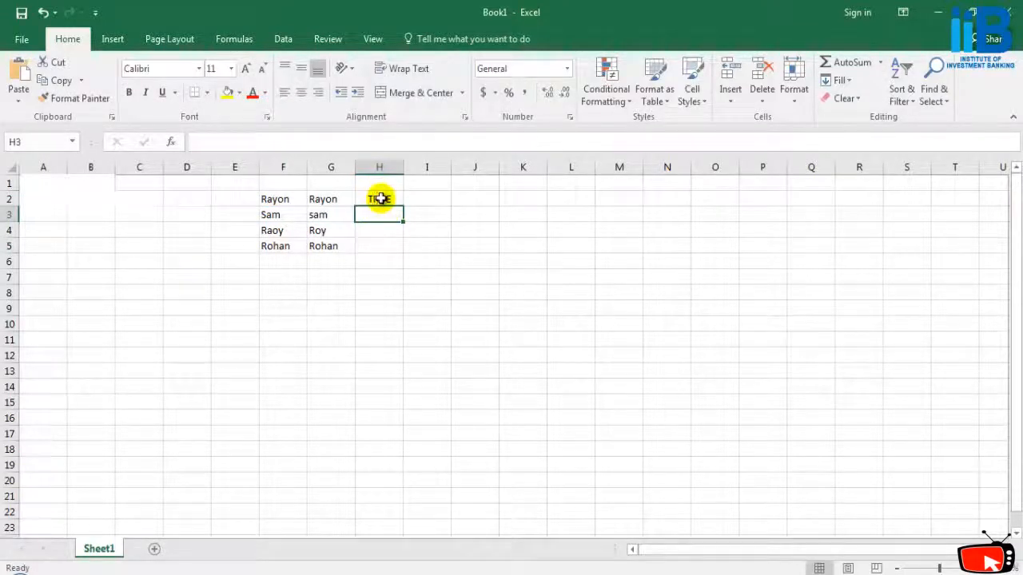
- Fill the EXACT formula from H2 down to H5 to compare every pair of names
{"action": "left_click", "coordinate": [381, 198]}
{"action": "left_click_drag", "start_coordinate": [395, 209], "coordinate": [398, 254]}
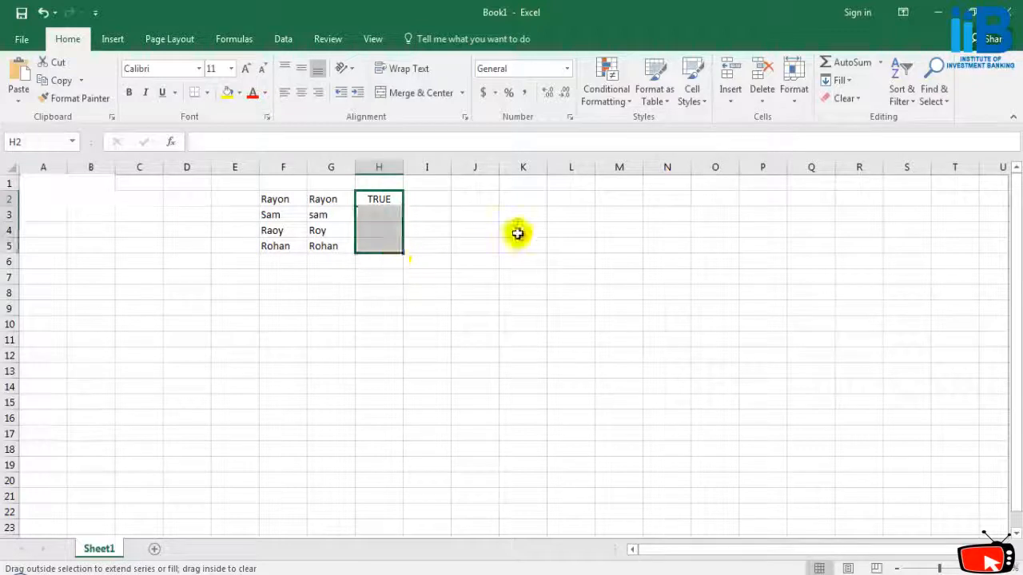
{"action": "left_click", "coordinate": [278, 243]}
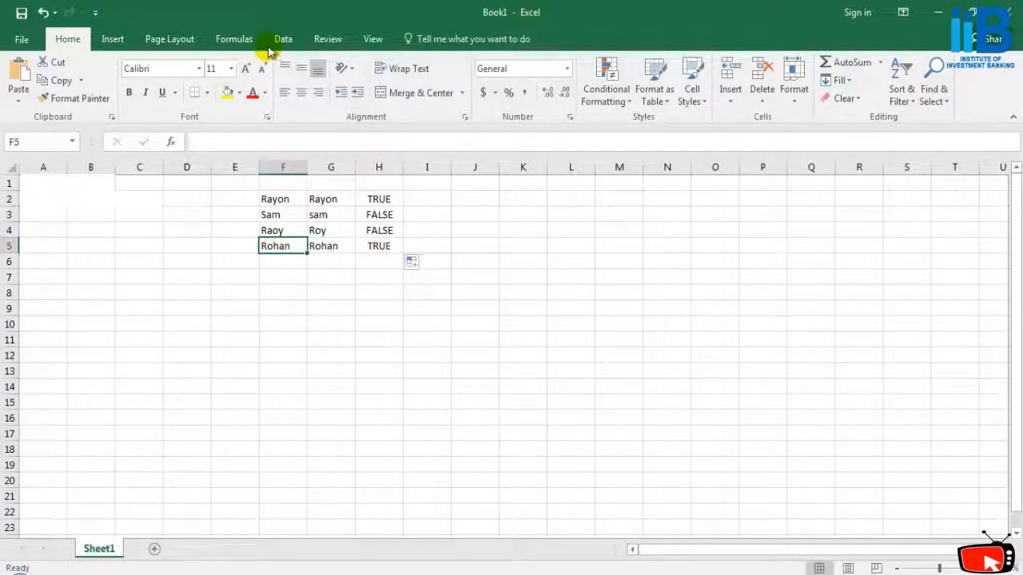
- Compare the text pairs in columns F and G with their EXACT results, checking the capitalisation in row 3 and the match in row 5
{"action": "left_click", "coordinate": [273, 198]}
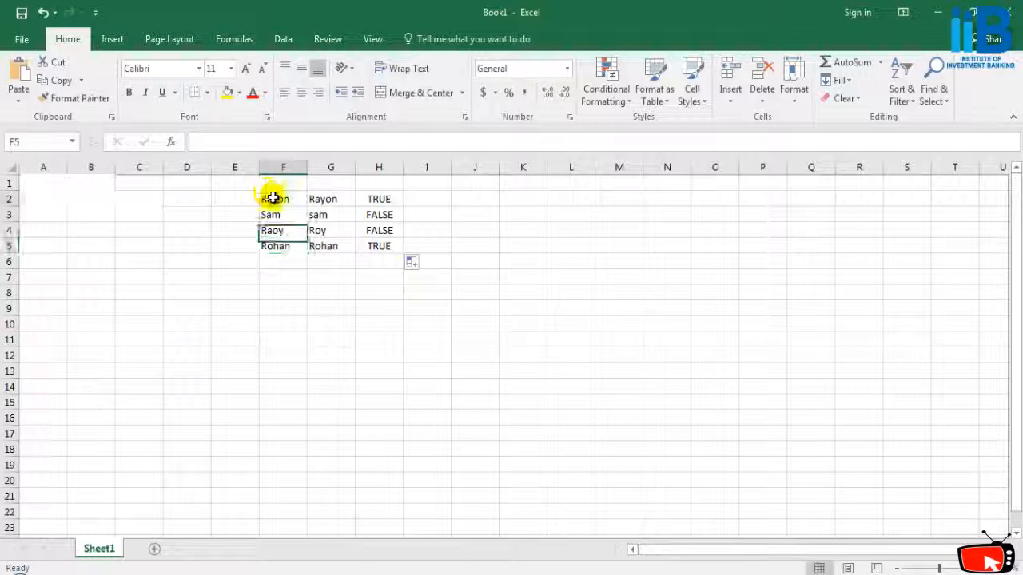
{"action": "left_click", "coordinate": [329, 199]}
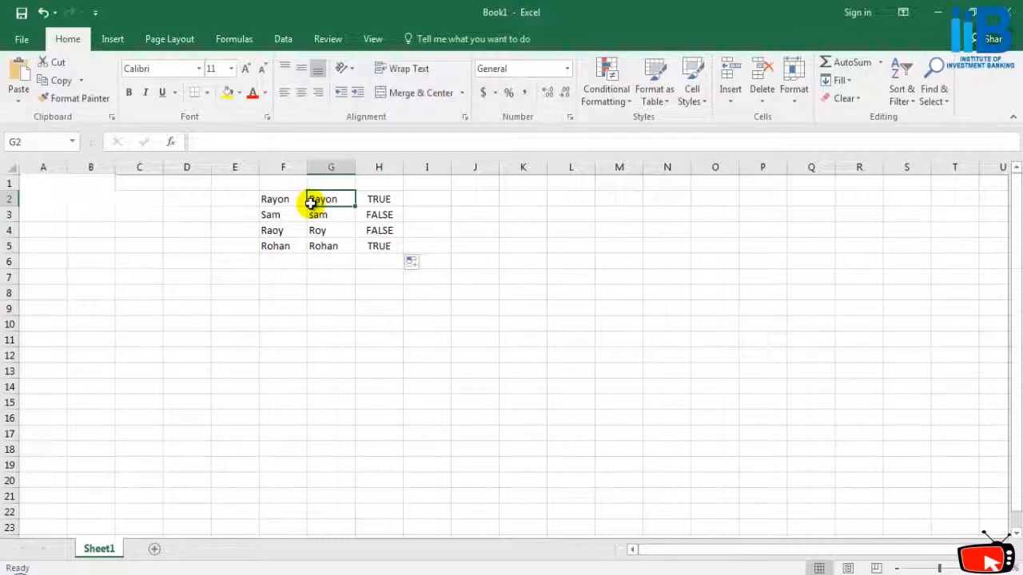
{"action": "left_click", "coordinate": [279, 216]}
{"action": "left_click", "coordinate": [320, 215]}
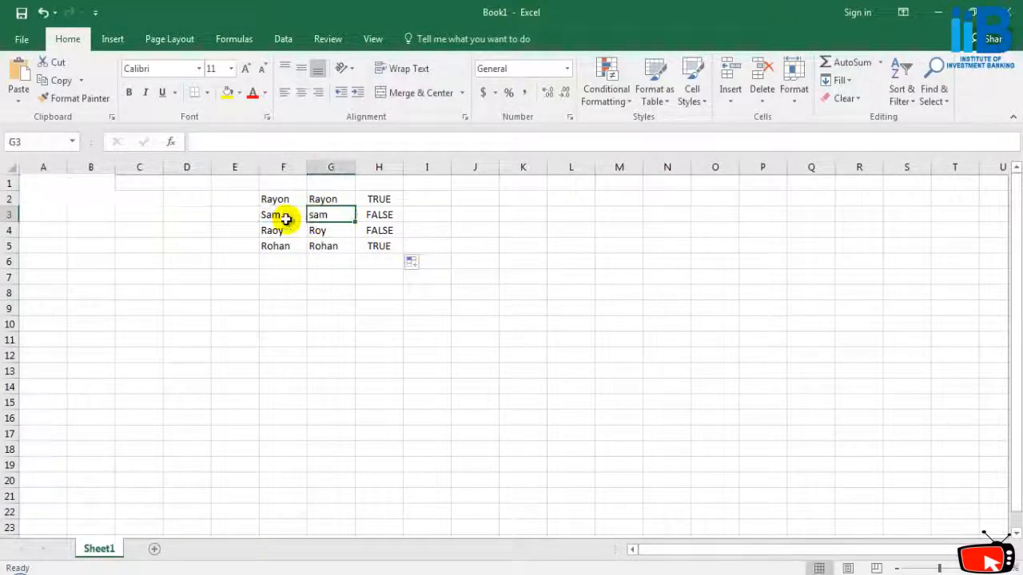
{"action": "left_click", "coordinate": [272, 216]}
{"action": "double_click", "coordinate": [270, 216]}
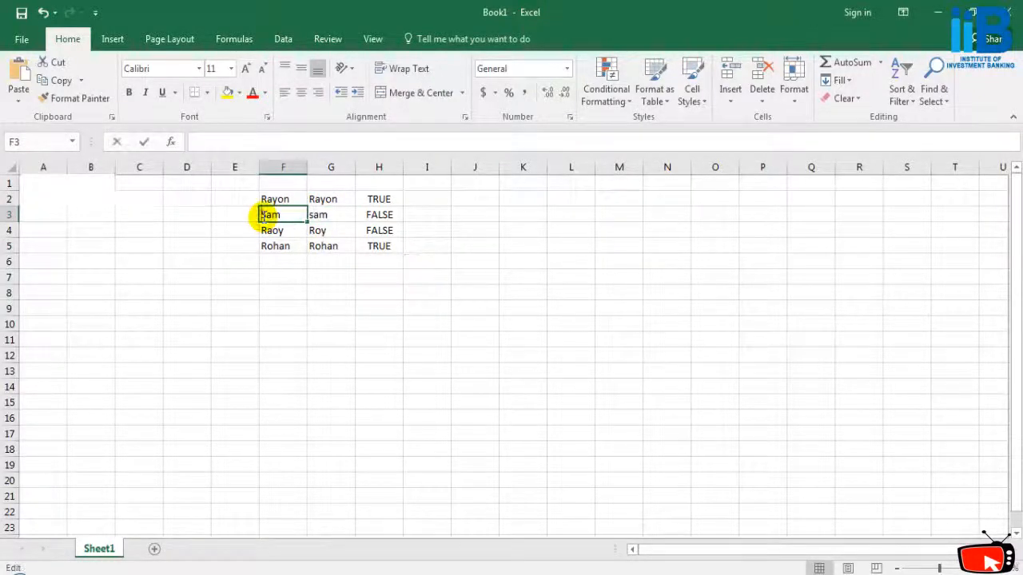
{"action": "left_click", "coordinate": [319, 214]}
{"action": "left_click", "coordinate": [255, 215]}
{"action": "left_click", "coordinate": [315, 215]}
{"action": "left_click", "coordinate": [297, 215]}
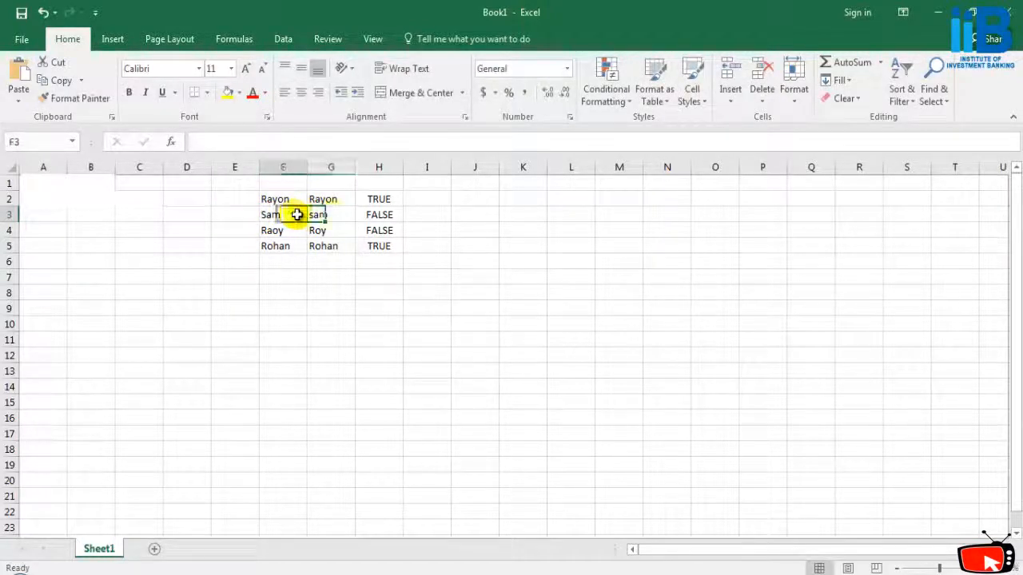
{"action": "left_click", "coordinate": [326, 218]}
{"action": "left_click", "coordinate": [296, 218]}
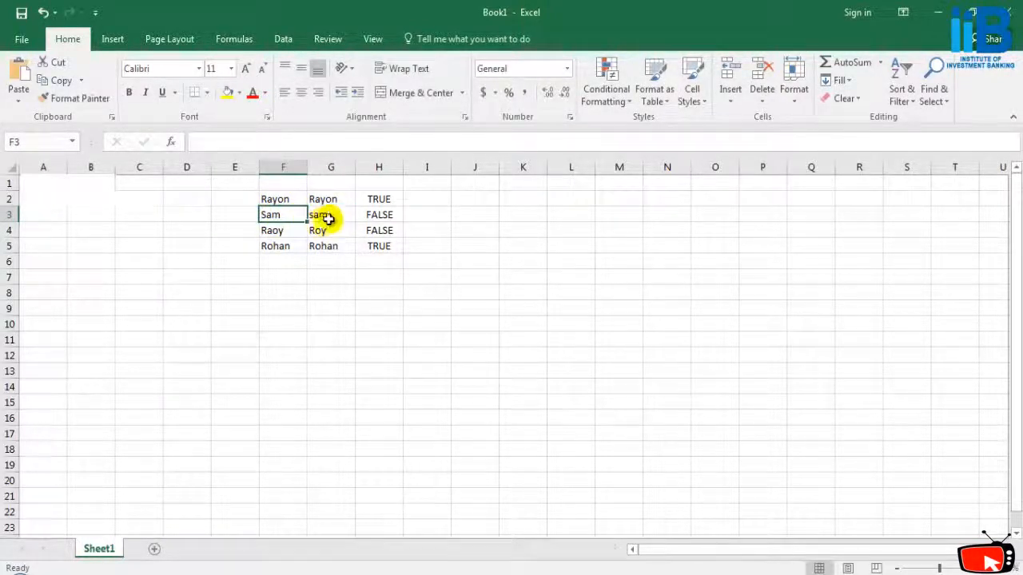
{"action": "left_click", "coordinate": [378, 216]}
{"action": "left_click", "coordinate": [284, 212]}
{"action": "left_click", "coordinate": [322, 211]}
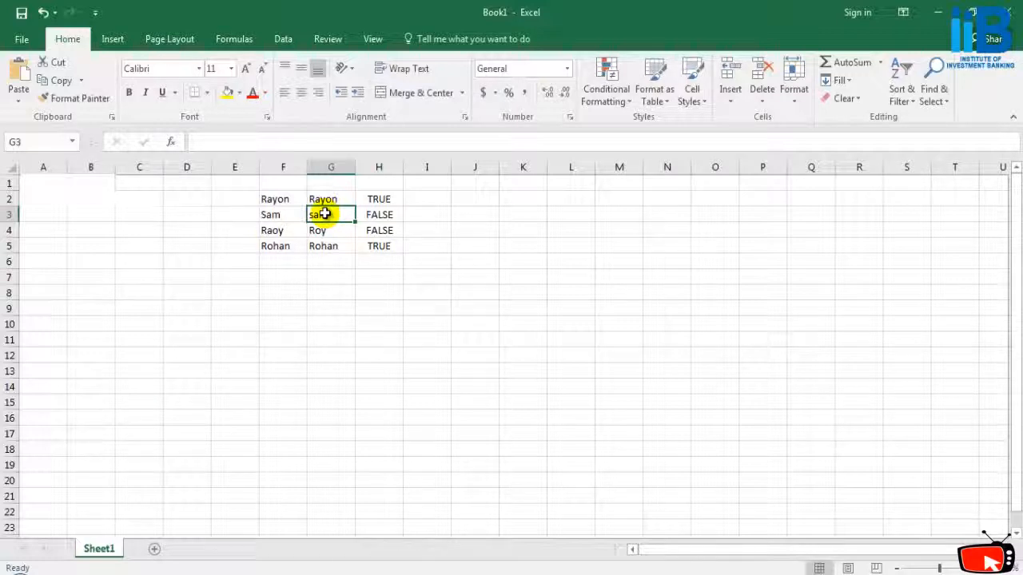
{"action": "left_click", "coordinate": [373, 216]}
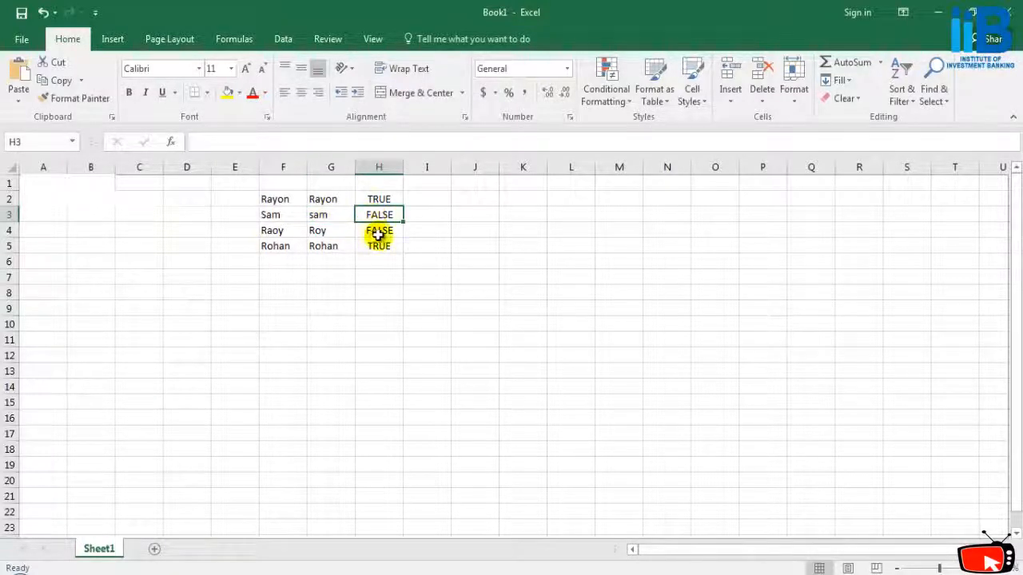
{"action": "left_click", "coordinate": [282, 247]}
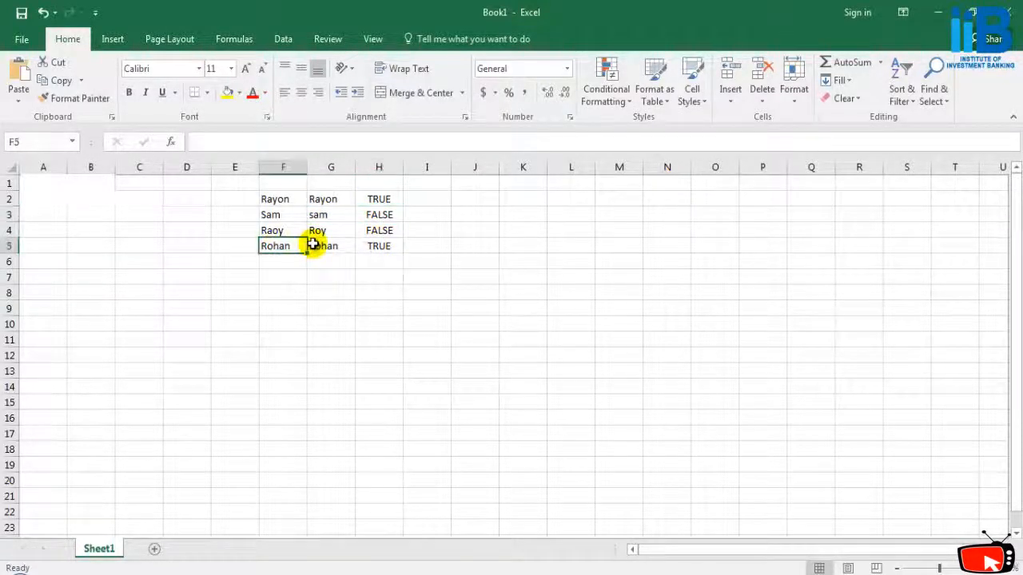
{"action": "left_click", "coordinate": [329, 246]}
{"action": "left_click", "coordinate": [381, 247]}
{"action": "left_click", "coordinate": [295, 244]}
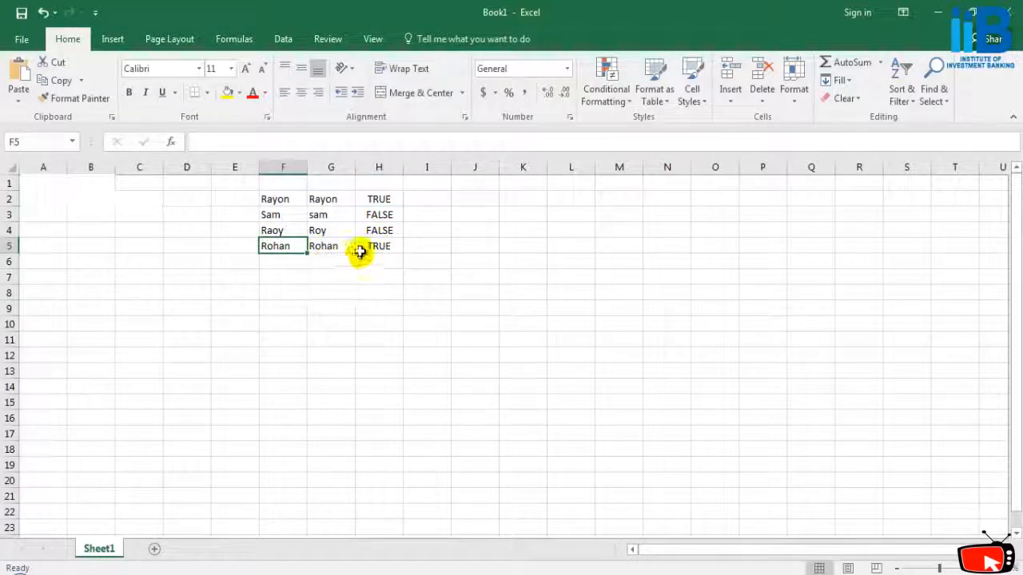
- Enter the formula =F2=G2 in I2 and fill it down to I5 to compare the pairs without case sensitivity
{"action": "left_click", "coordinate": [424, 194]}
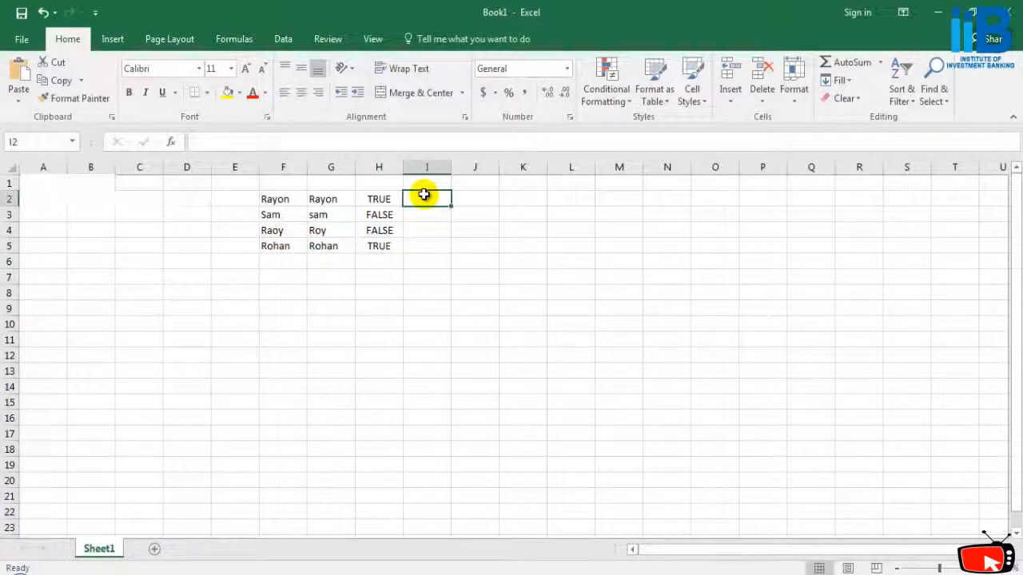
{"action": "type", "text": "=F"}
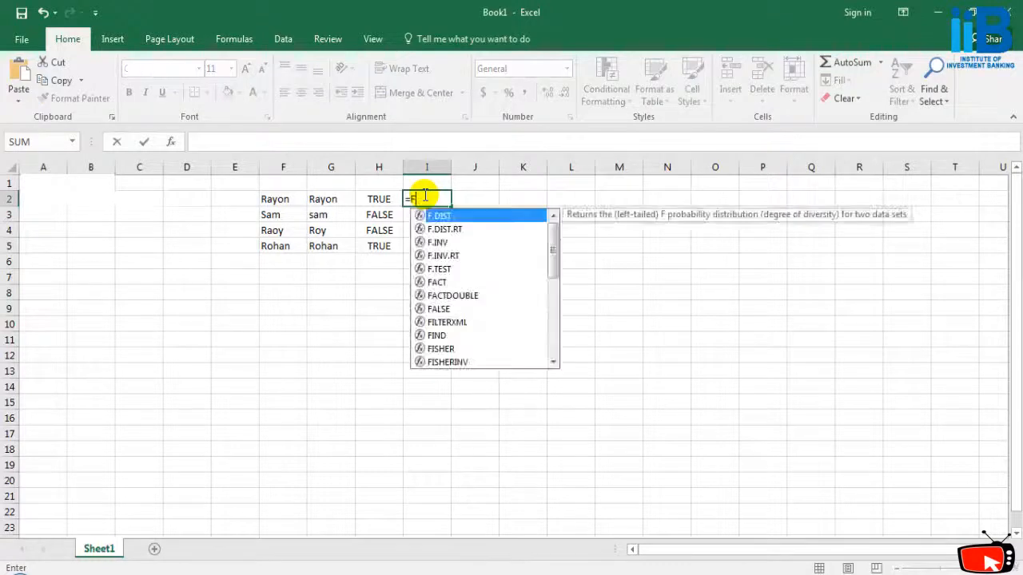
{"action": "type", "text": "2="}
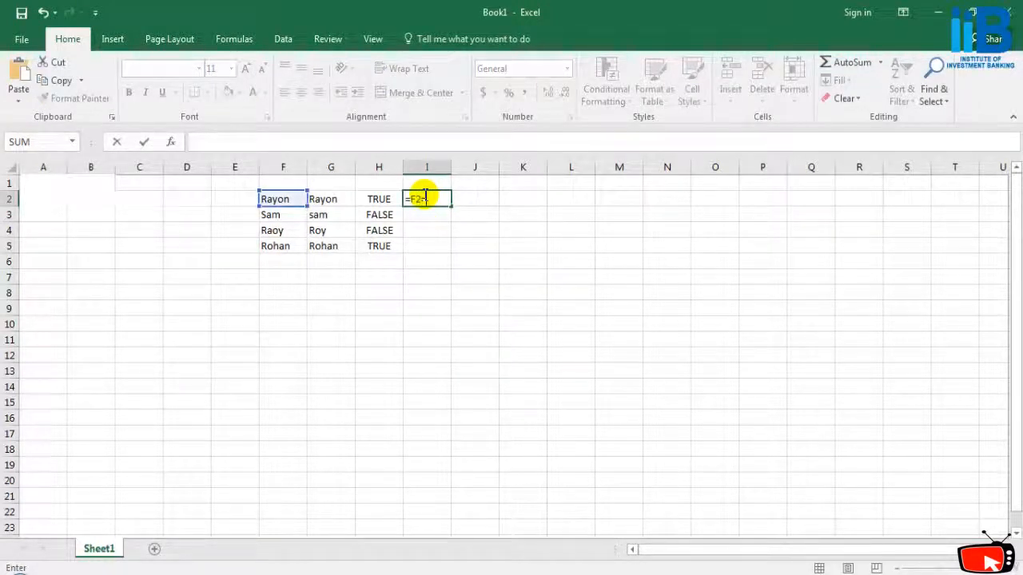
{"action": "type", "text": "-G2"}
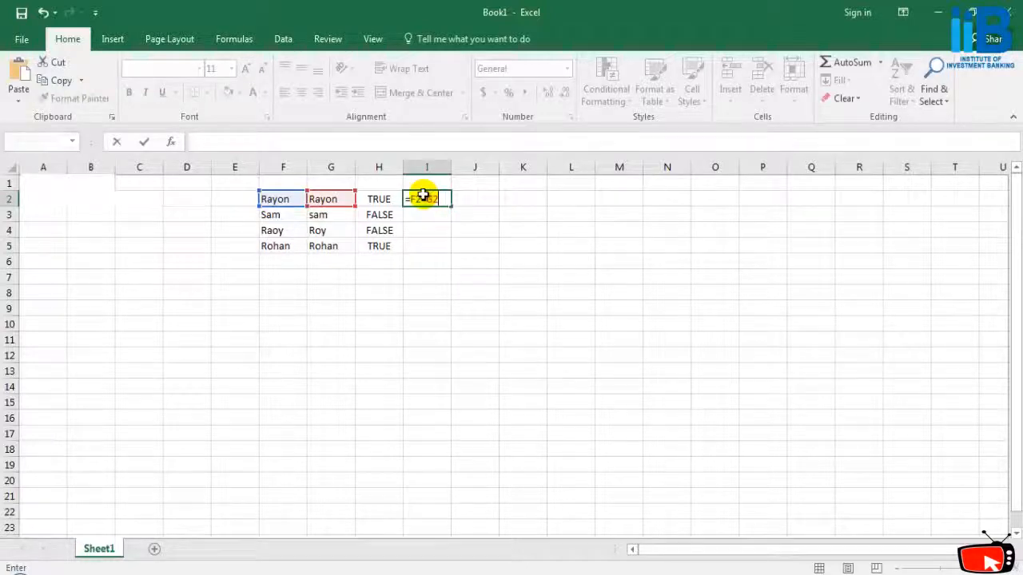
{"action": "key", "text": "Return"}
{"action": "left_click", "coordinate": [432, 202]}
{"action": "left_click_drag", "start_coordinate": [450, 206], "coordinate": [450, 248]}
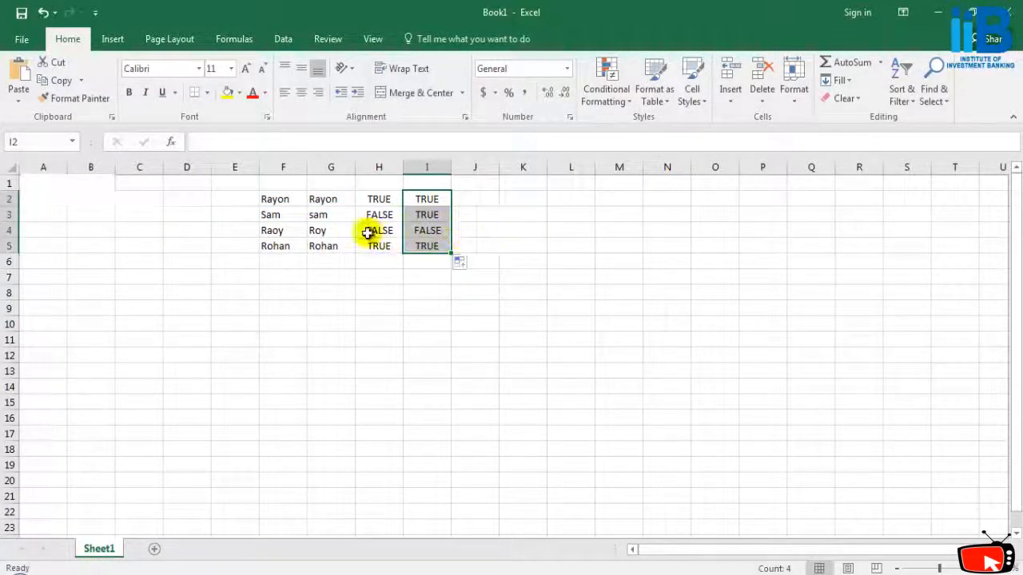
- Enter the formula =F2=G2 in K2 to compare the two texts in row 2
{"action": "left_click", "coordinate": [276, 215]}
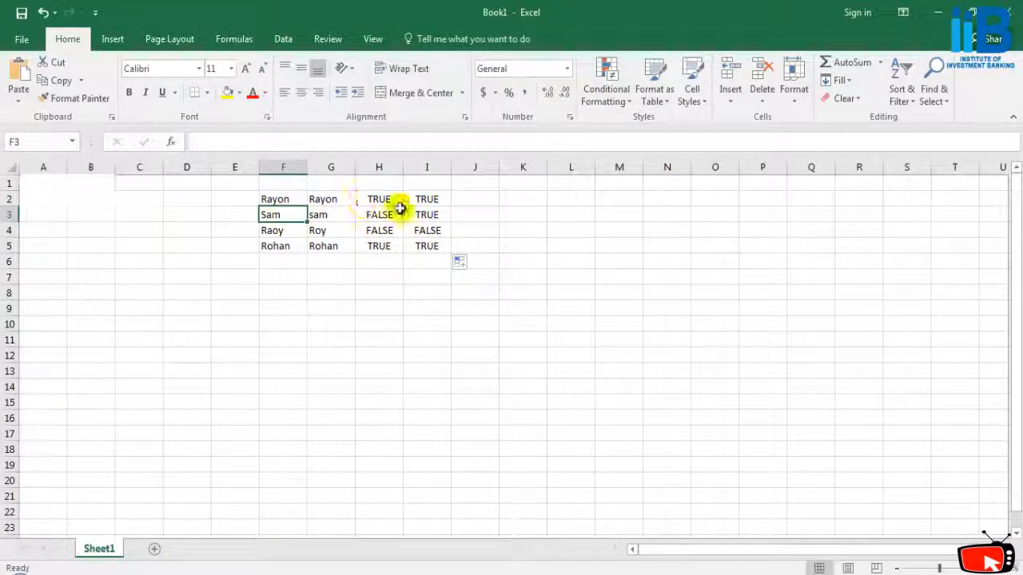
{"action": "left_click", "coordinate": [423, 243]}
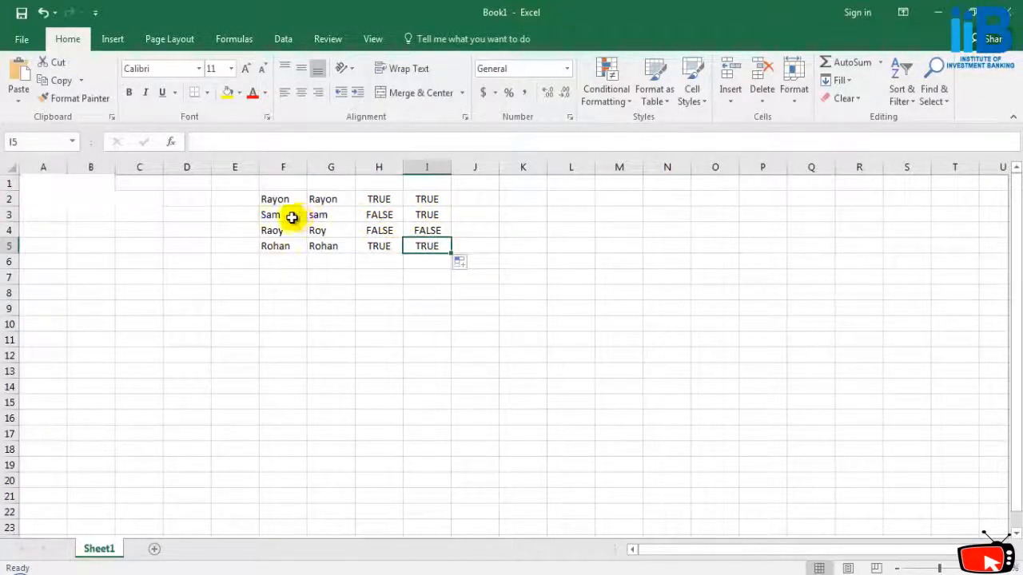
{"action": "left_click", "coordinate": [516, 198]}
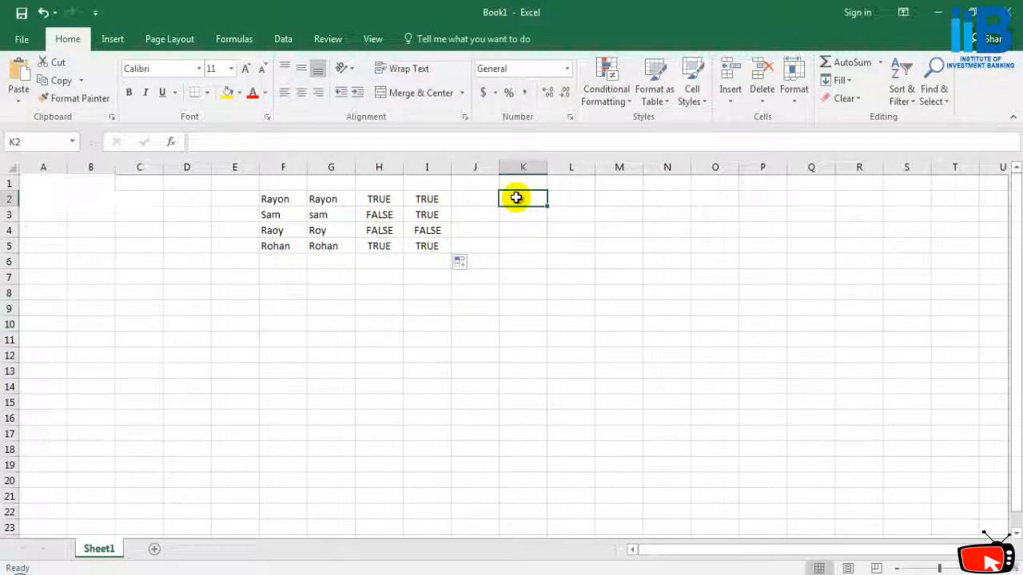
{"action": "type", "text": "=F2="}
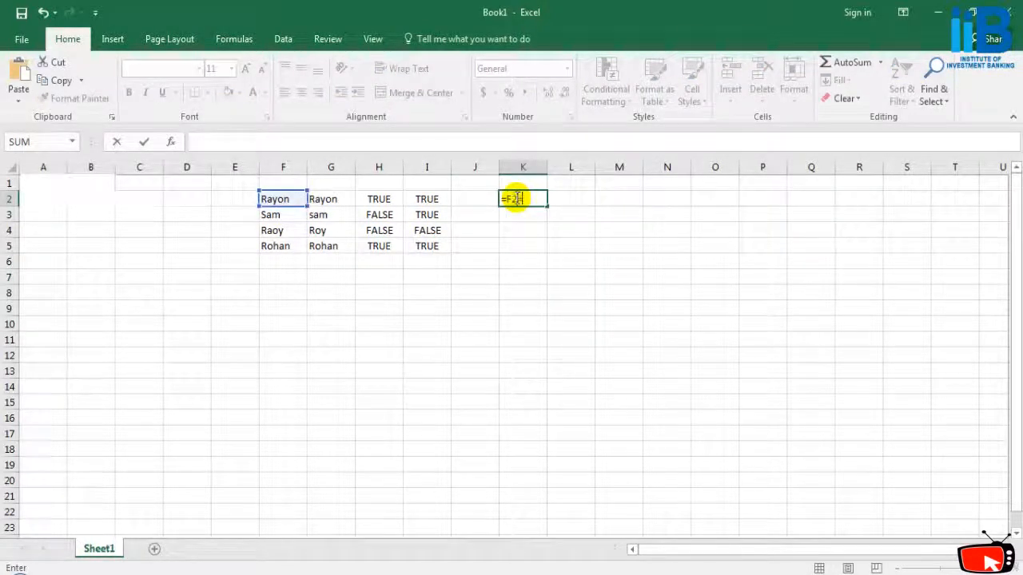
{"action": "type", "text": "G2"}
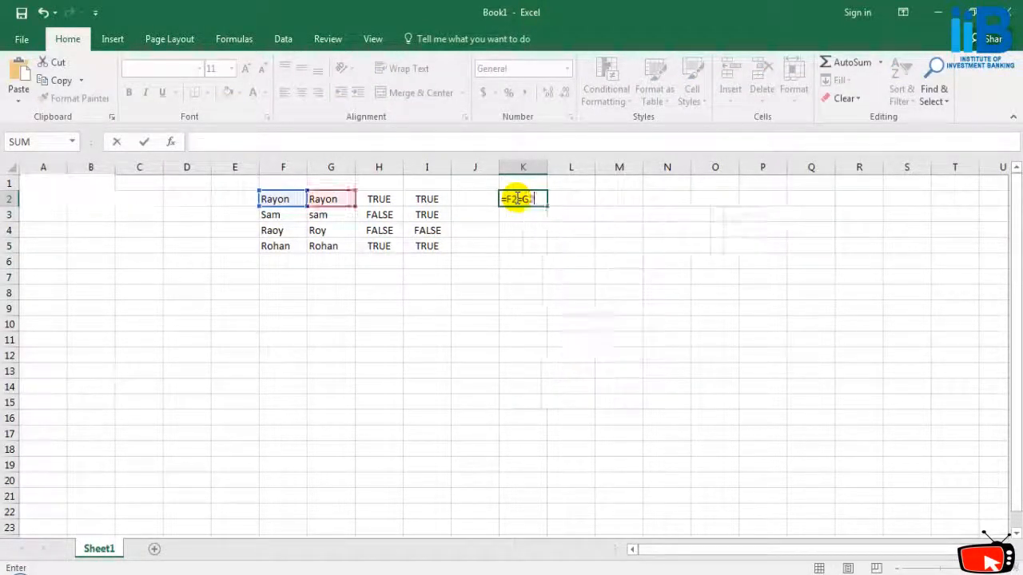
{"action": "key", "text": "Return"}
- Clear the equals-operator comparison results from I2:I5 and K2
{"action": "left_click", "coordinate": [516, 198]}
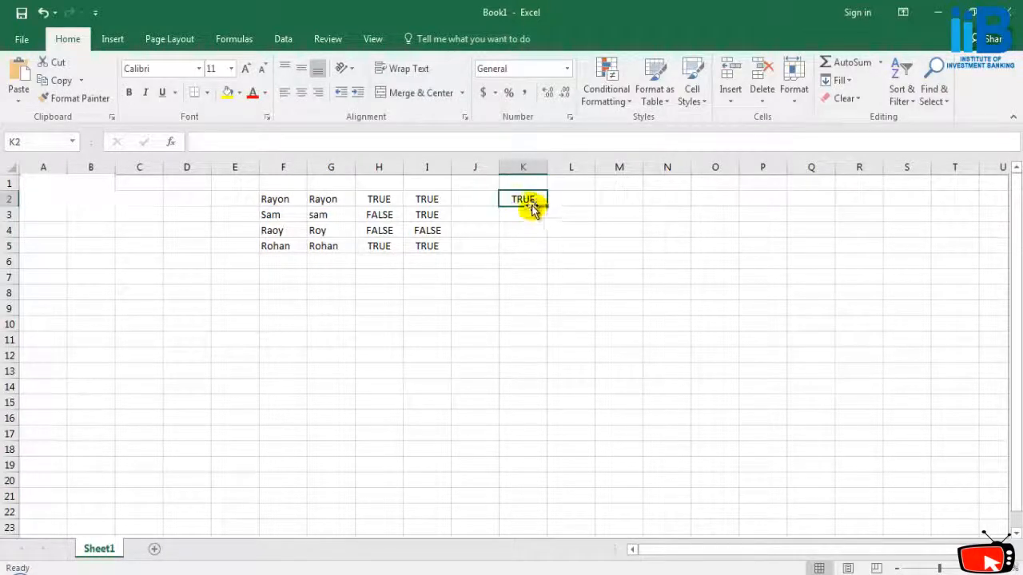
{"action": "left_click_drag", "start_coordinate": [547, 205], "coordinate": [543, 249]}
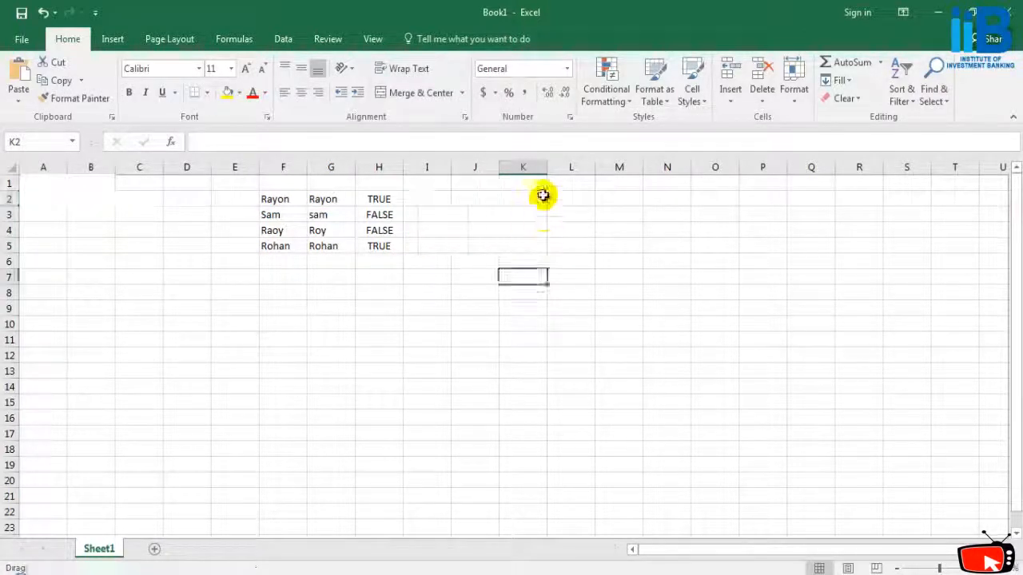
{"action": "left_click", "coordinate": [424, 202]}
- Enter the formula =F2=G2 in K2 and fill it down to K5 to compare every pair without case sensitivity
{"action": "left_click", "coordinate": [515, 200]}
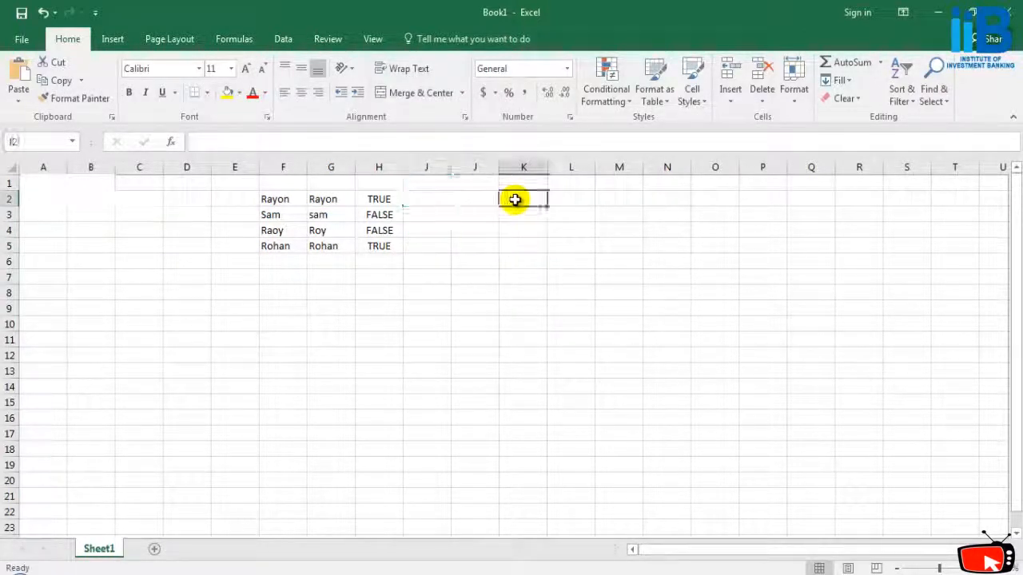
{"action": "type", "text": "="}
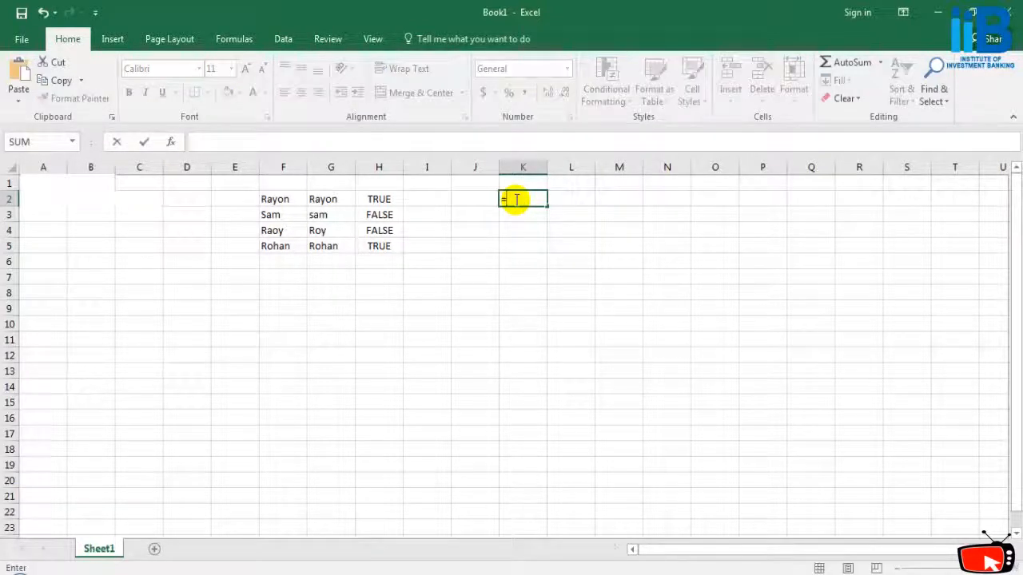
{"action": "type", "text": "F2"}
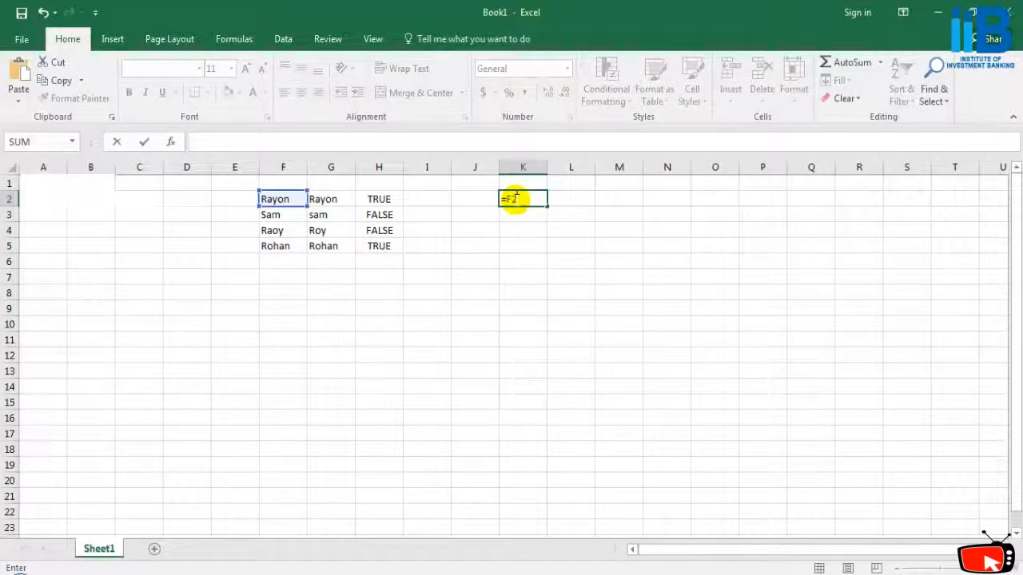
{"action": "type", "text": "=G2"}
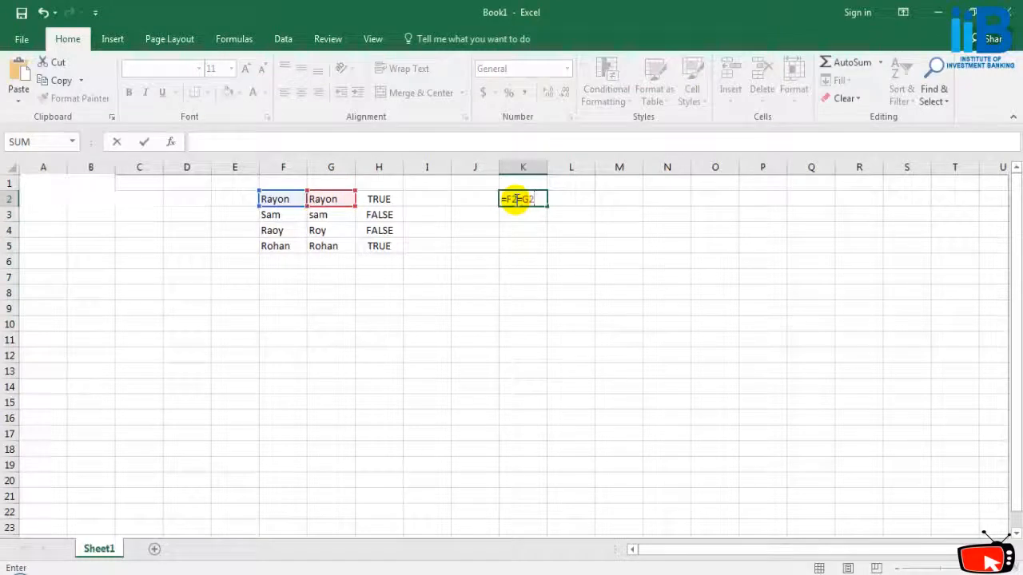
{"action": "key", "text": "Return"}
{"action": "left_click", "coordinate": [523, 198]}
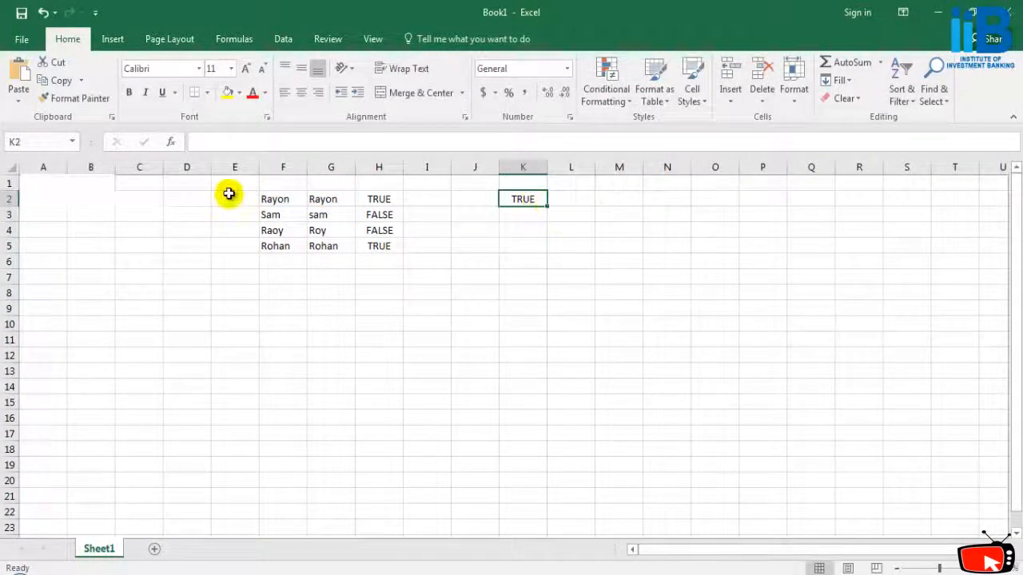
{"action": "left_click_drag", "start_coordinate": [547, 206], "coordinate": [549, 252]}
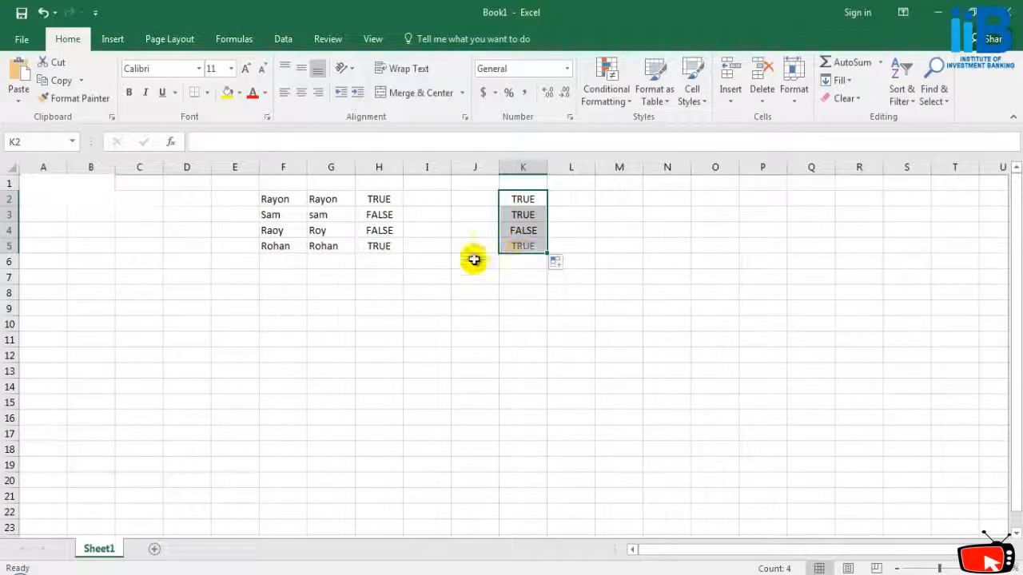
- Compare the capitalisation of the texts in F3 and G3 with the equals-operator result in K3
{"action": "left_click", "coordinate": [274, 216]}
{"action": "left_click", "coordinate": [519, 216]}
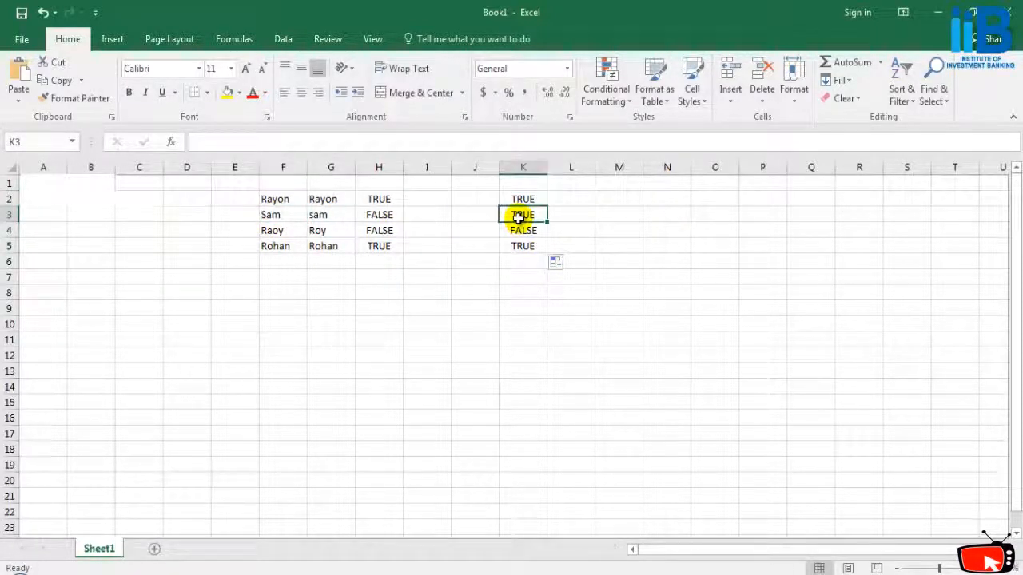
{"action": "left_click", "coordinate": [266, 214]}
{"action": "left_click", "coordinate": [318, 213]}
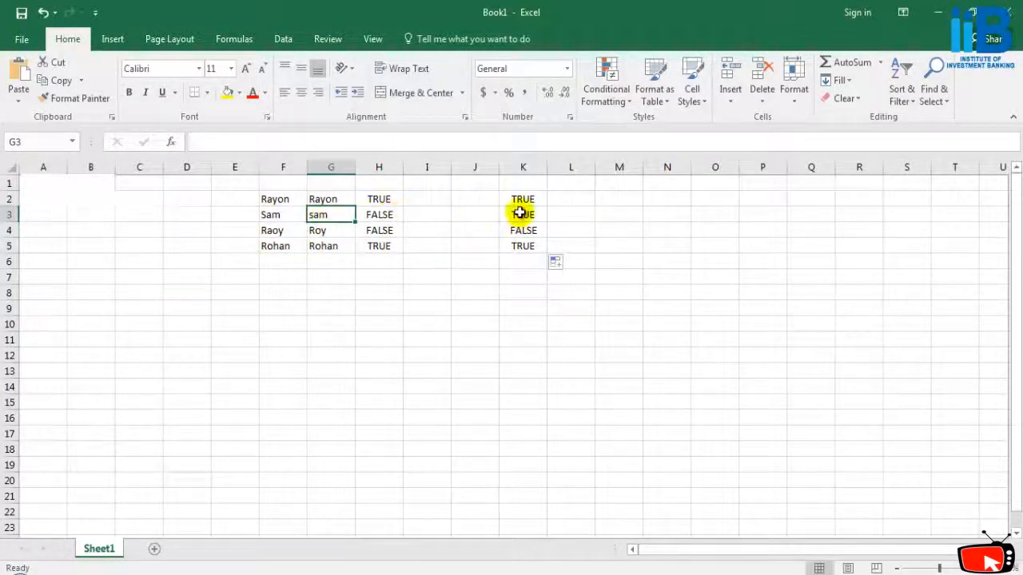
{"action": "left_click", "coordinate": [520, 214]}
{"action": "left_click", "coordinate": [447, 310]}
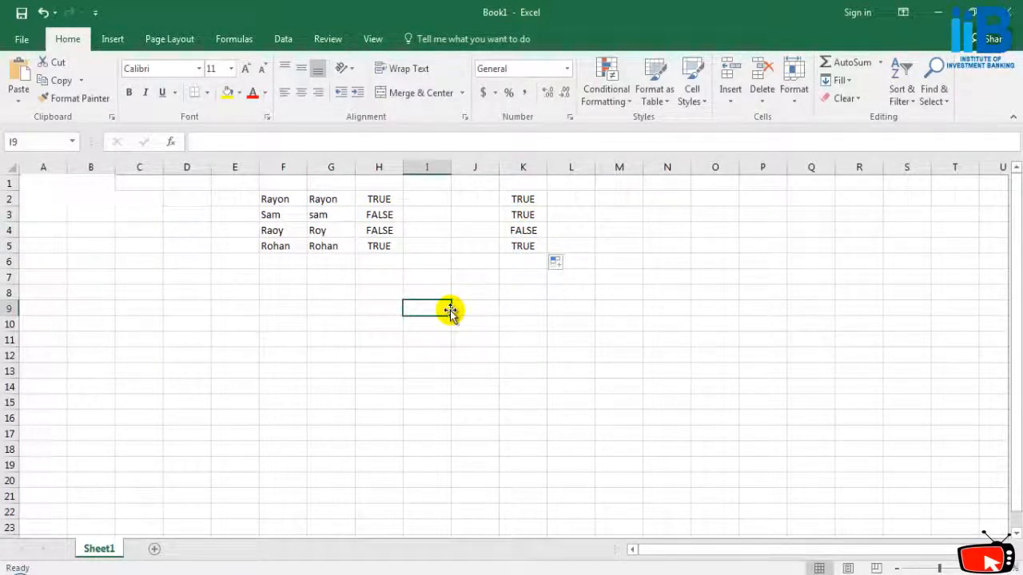
{"action": "left_click", "coordinate": [566, 338]}
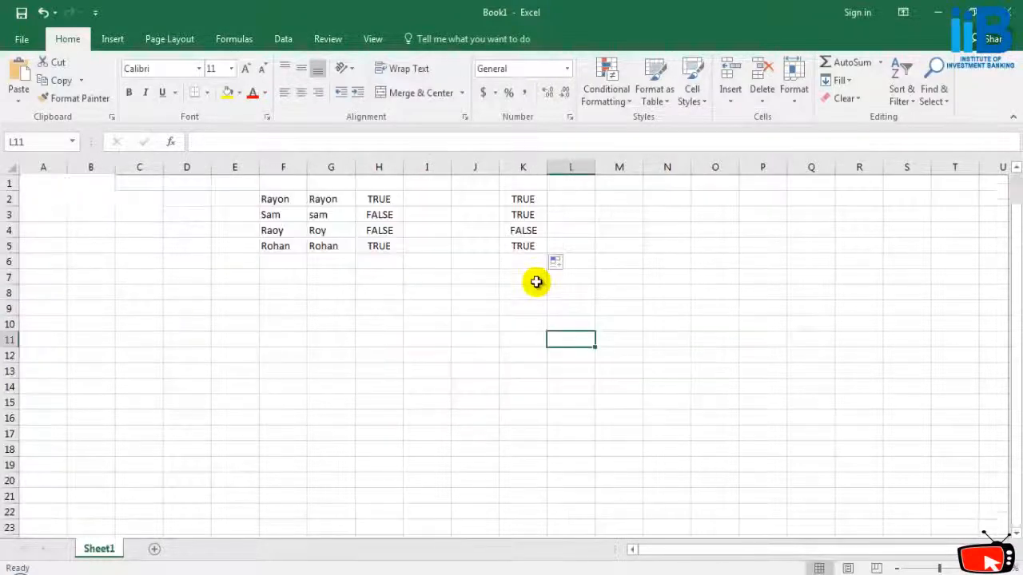
{"action": "left_click", "coordinate": [423, 320]}
{"action": "scroll", "coordinate": [423, 312], "scroll_direction": "down", "scroll_amount": 1}
{"action": "scroll", "coordinate": [422, 313], "scroll_direction": "up", "scroll_amount": 1}
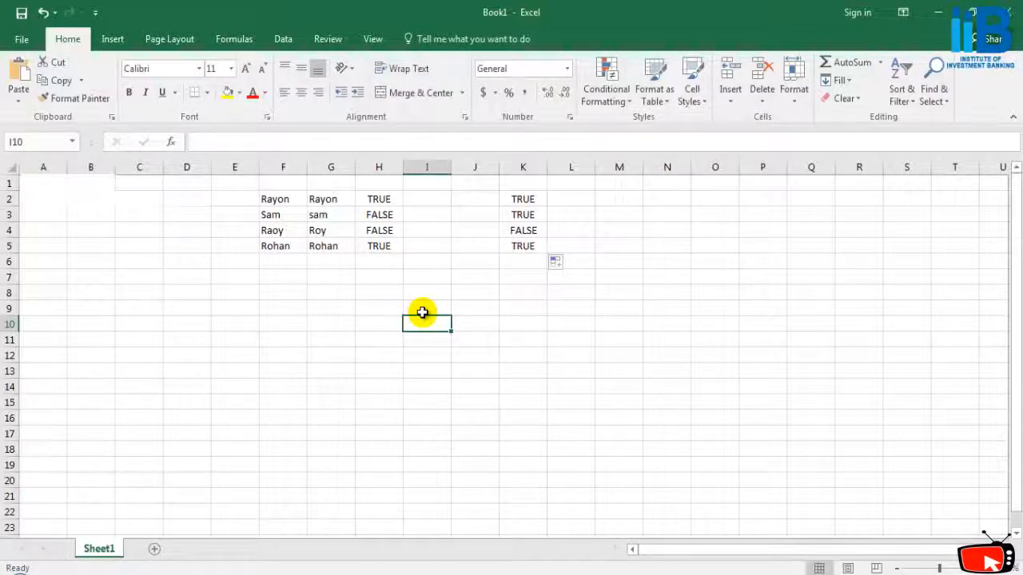
- Clear all contents of the worksheet
{"action": "left_click", "coordinate": [271, 295]}
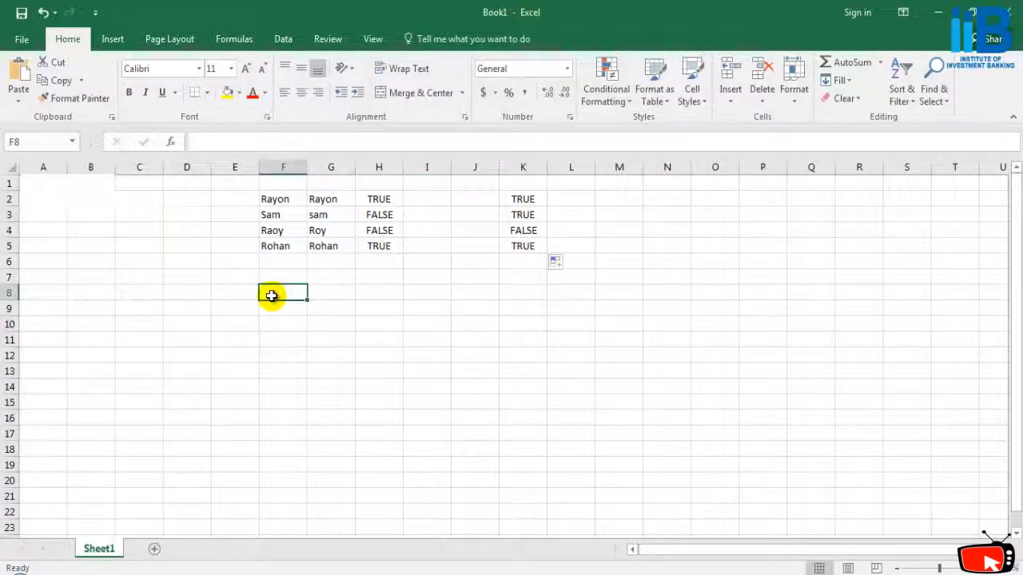
{"action": "key", "text": "ctrl+a"}
{"action": "left_click", "coordinate": [112, 292]}
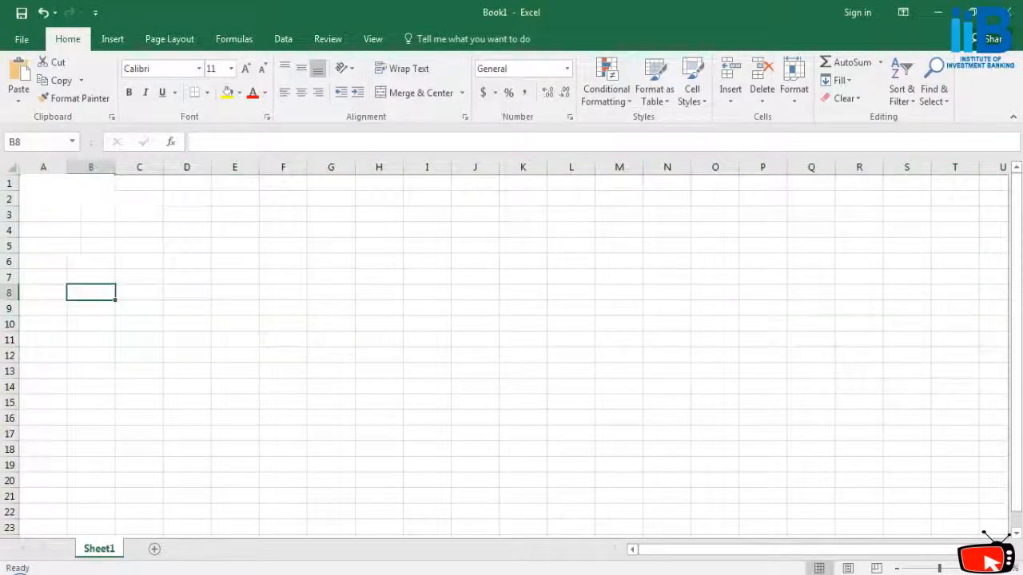
- Enter the sample text for the FIND example in A1 and widen column A to fit it
{"action": "key", "text": "ctrl+Home"}
{"action": "double_click", "coordinate": [55, 182]}
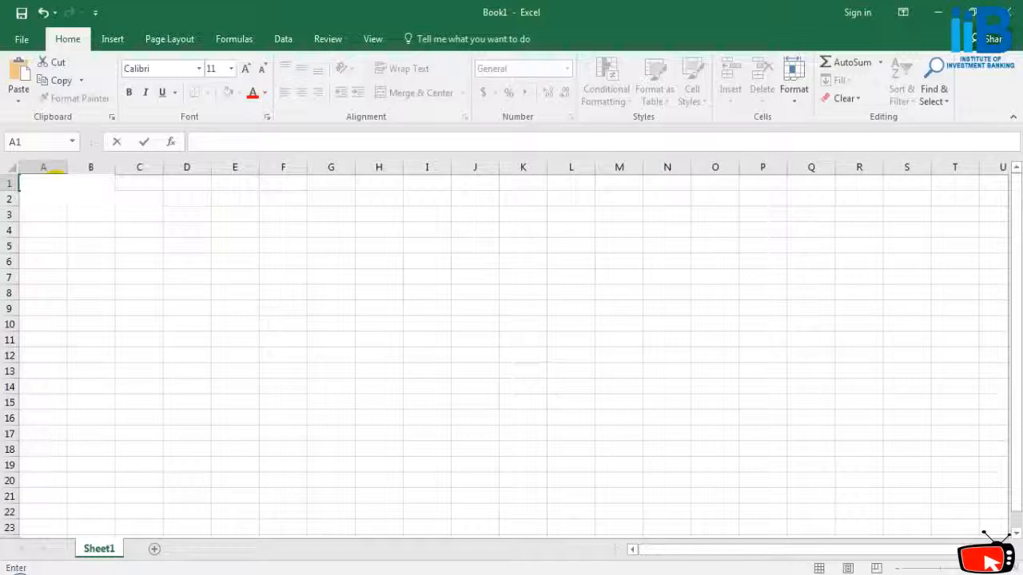
{"action": "left_click", "coordinate": [69, 166]}
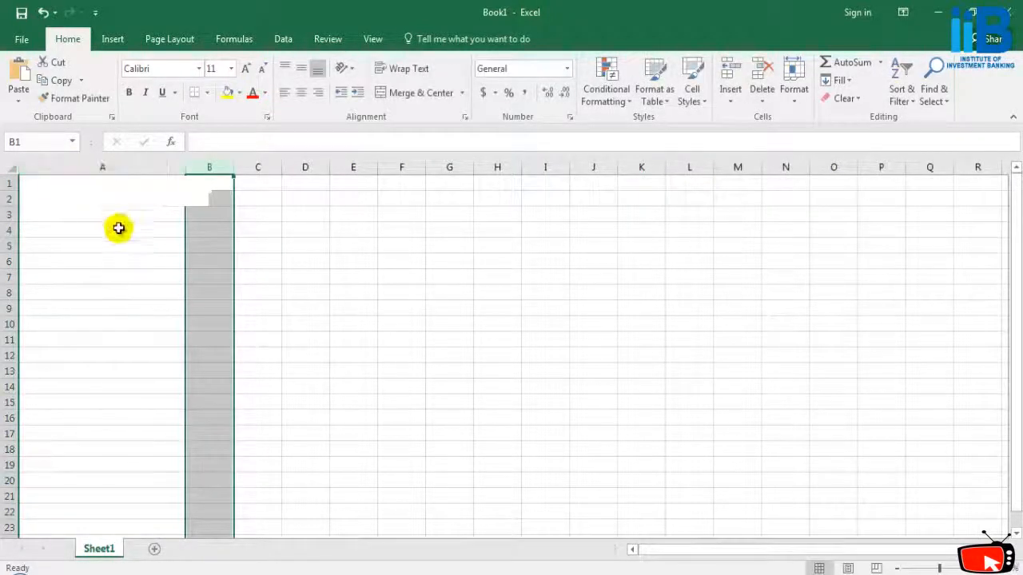
{"action": "left_click", "coordinate": [110, 180]}
{"action": "left_click", "coordinate": [148, 215]}
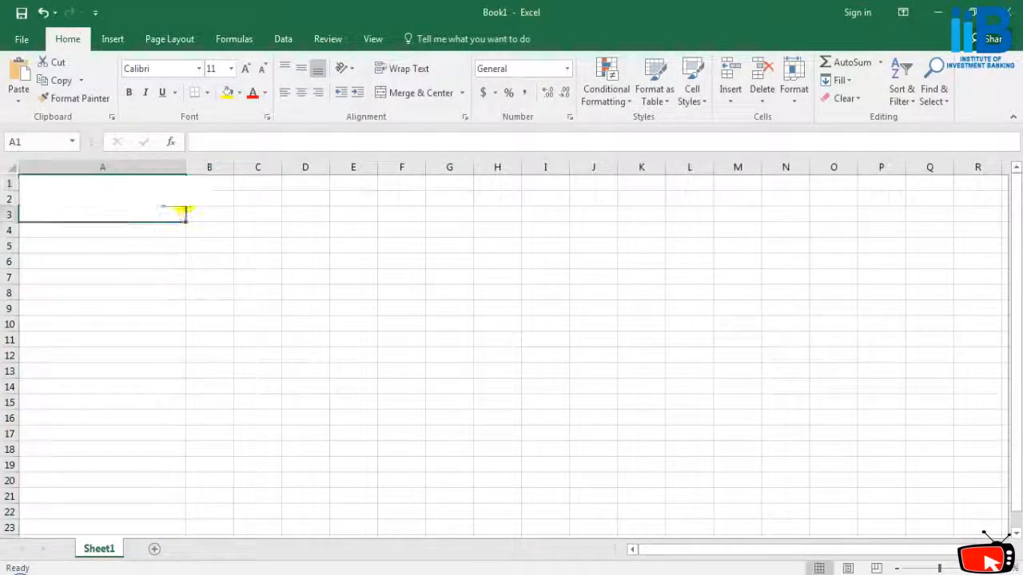
- Enter the formula =find("Tutorial",A1) in B1 to locate the word within the text in A1
{"action": "left_click", "coordinate": [211, 185]}
{"action": "left_click", "coordinate": [204, 215]}
{"action": "left_click", "coordinate": [211, 187]}
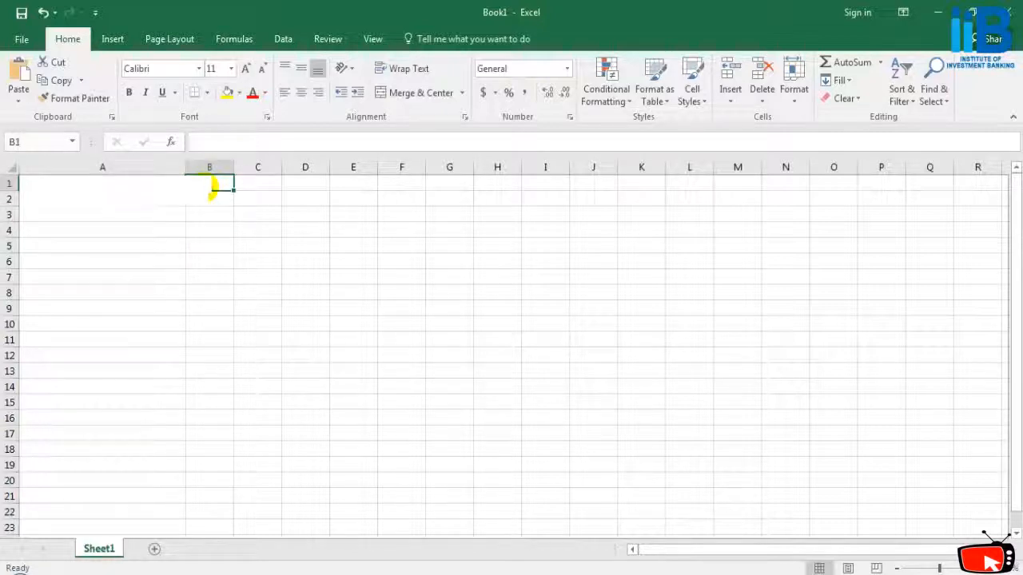
{"action": "type", "text": "="}
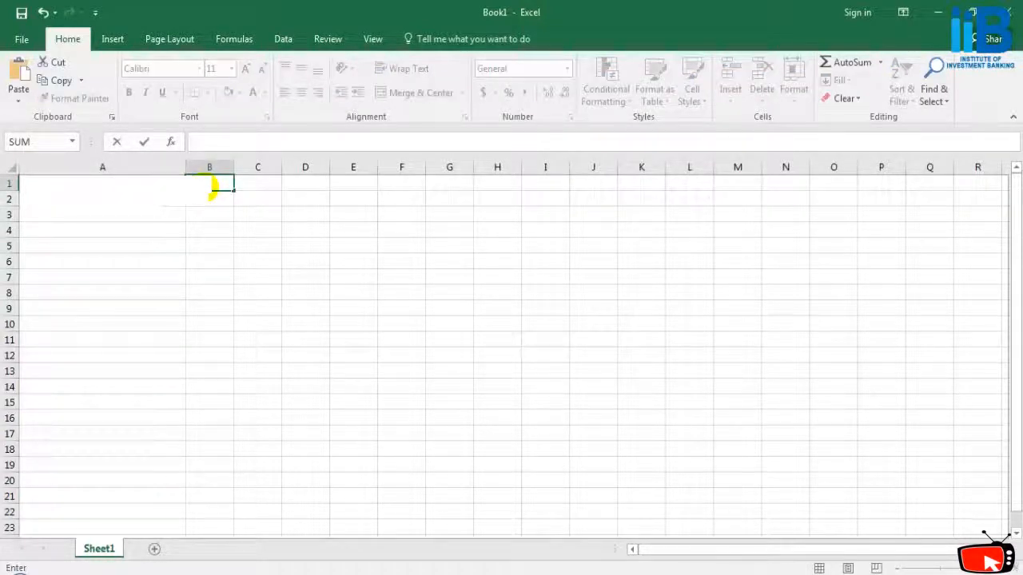
{"action": "type", "text": "find(A"}
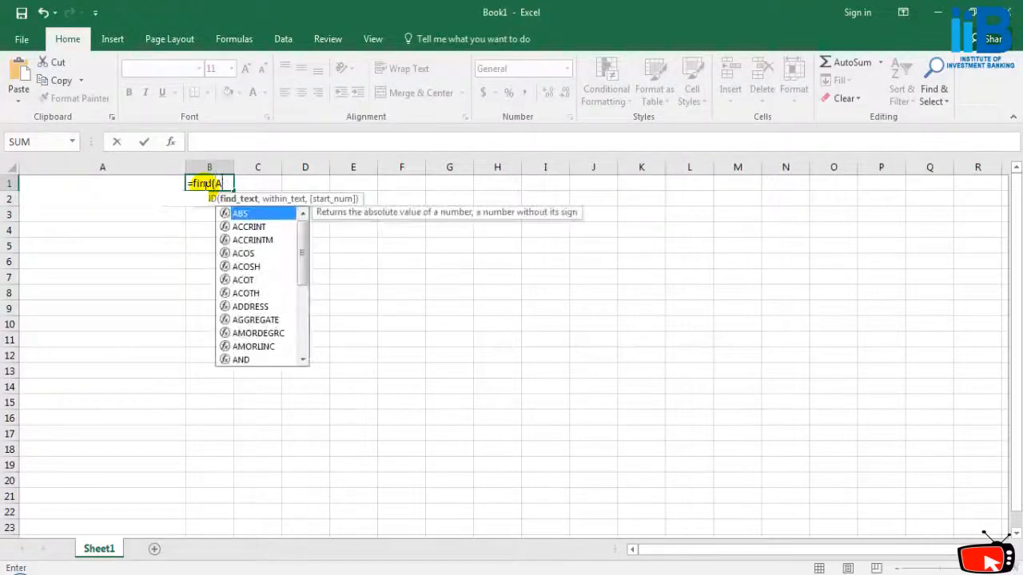
{"action": "key", "text": "BackSpace"}
{"action": "type", "text": "A"}
{"action": "key", "text": "BackSpace"}
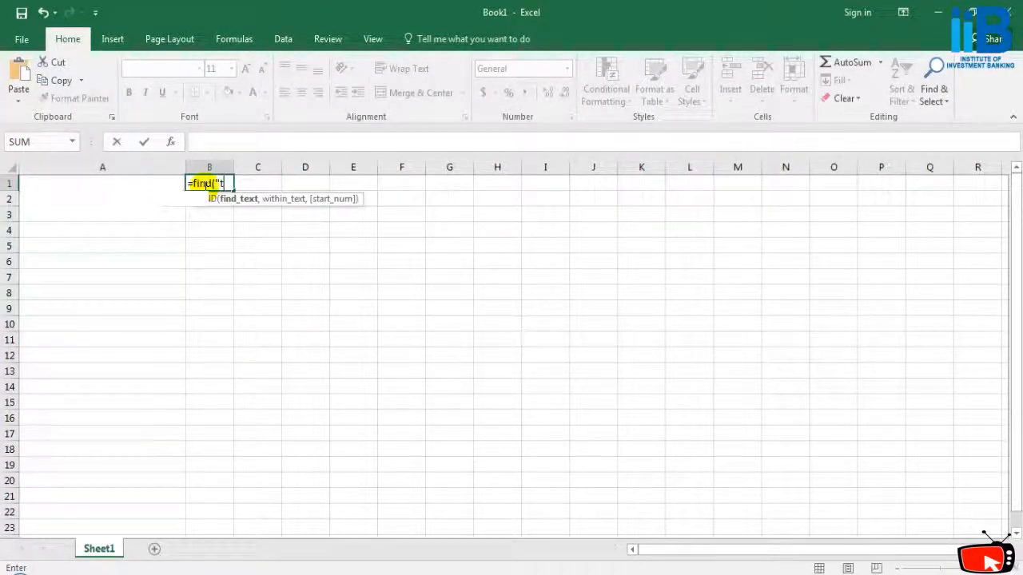
{"action": "type", "text": "\"Tutorial\",A1"}
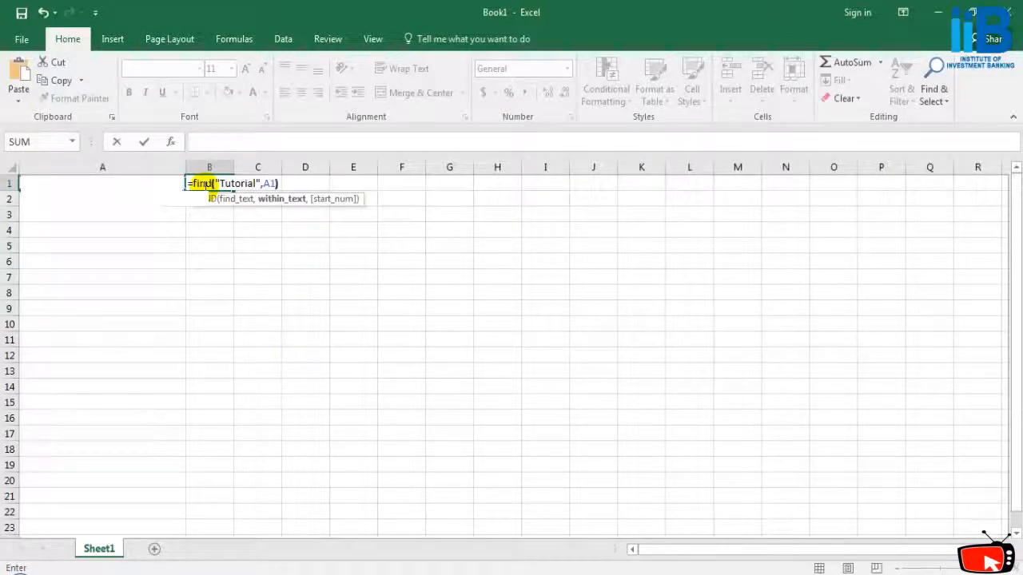
{"action": "key", "text": "Return"}
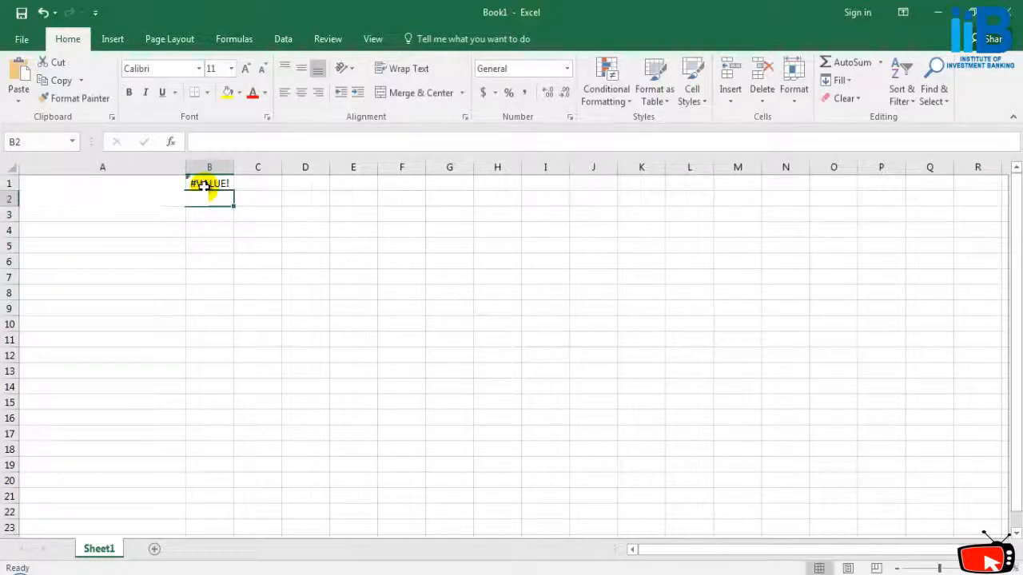
- Edit the FIND formula in B1, removing the capital T from the search text "Tutorial"
{"action": "left_click", "coordinate": [204, 185]}
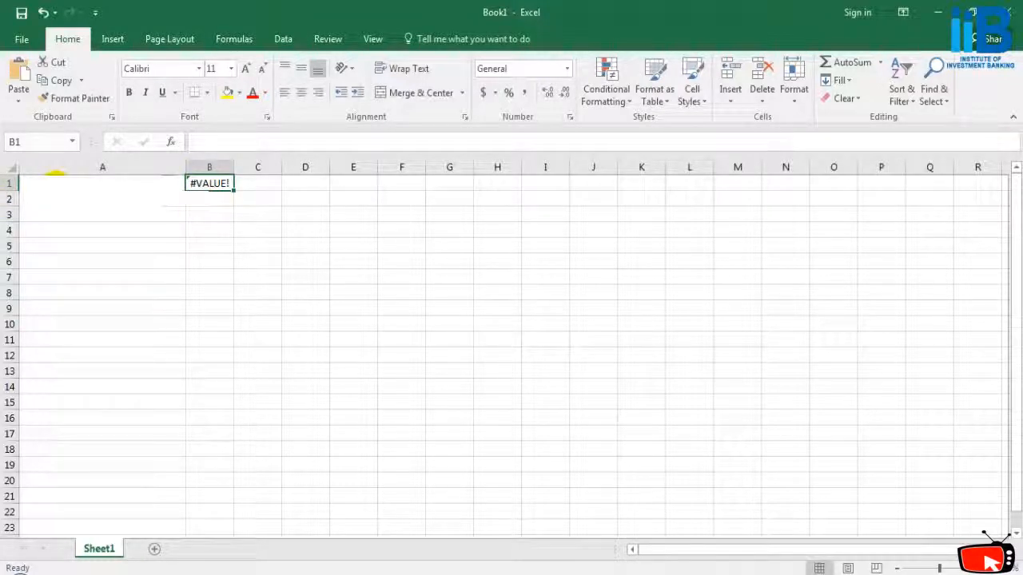
{"action": "key", "text": "ctrl+c"}
{"action": "key", "text": "Down"}
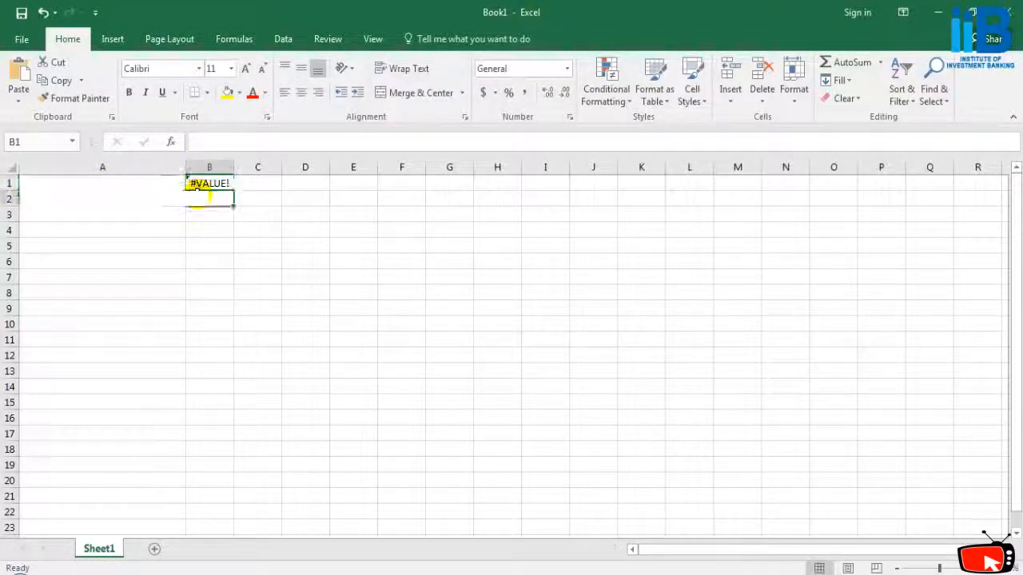
{"action": "left_click", "coordinate": [206, 186]}
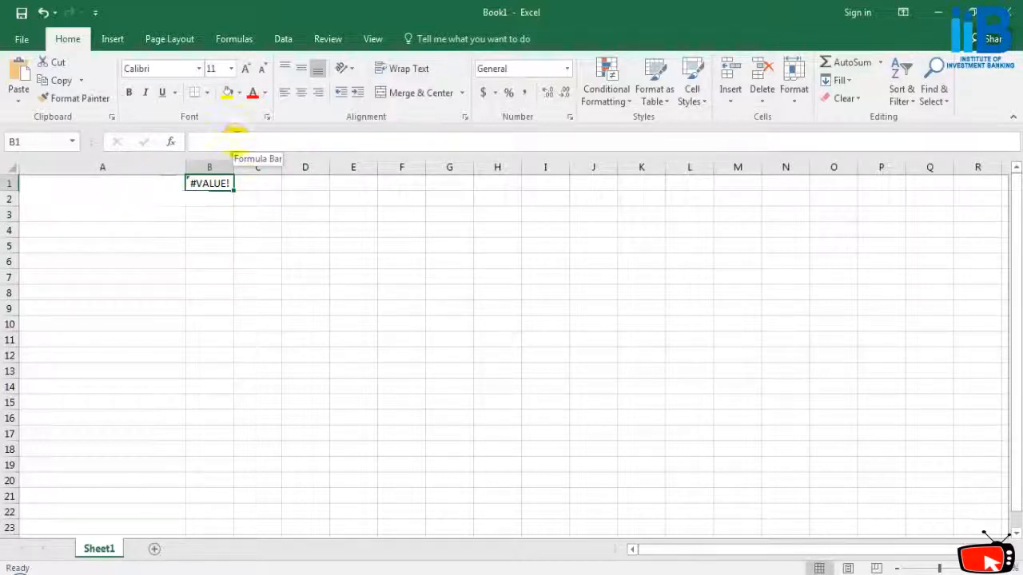
{"action": "type", "text": "=FIND(\"Tut"}
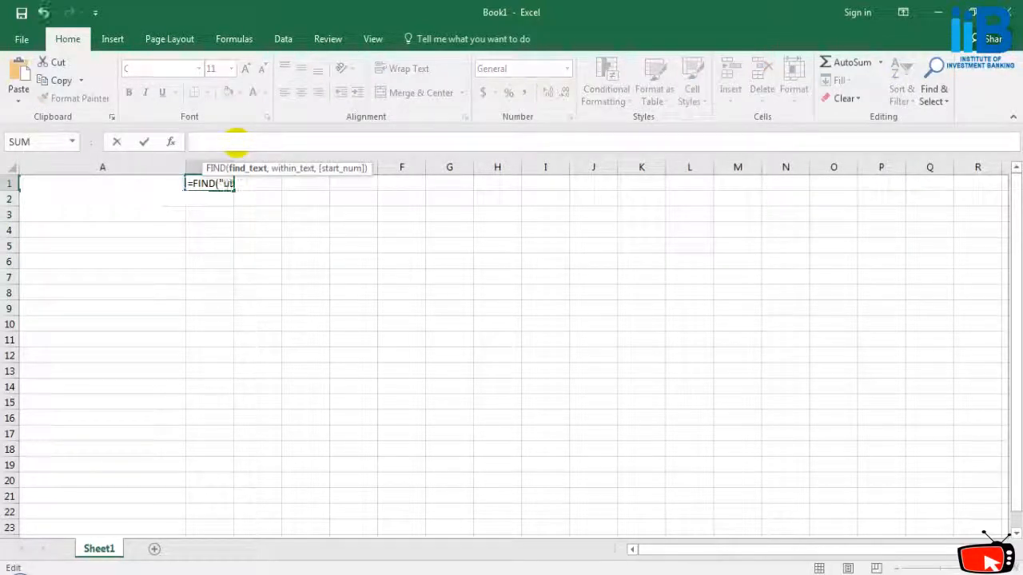
{"action": "key", "text": "Return"}
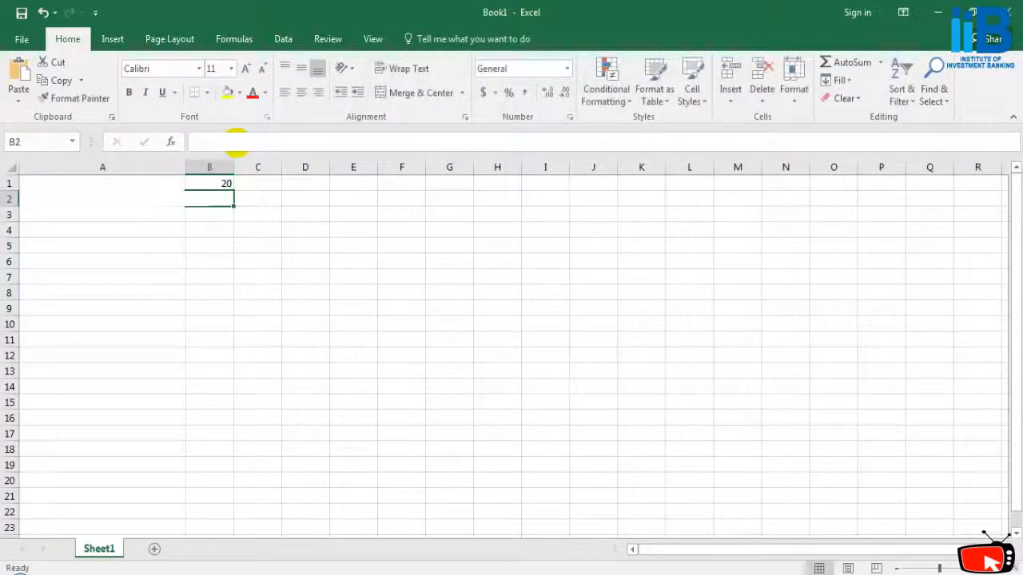
{"action": "left_click", "coordinate": [224, 182]}
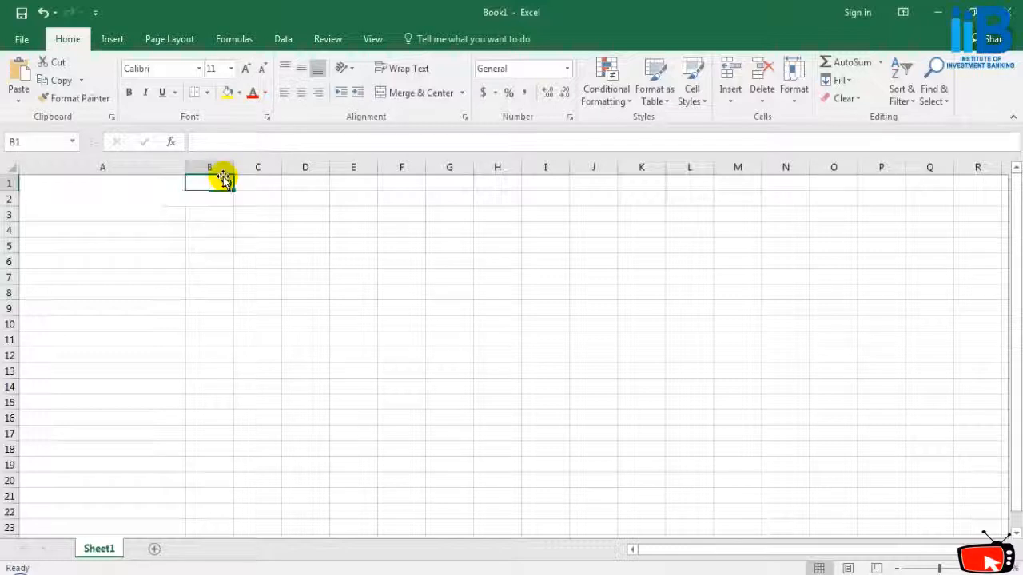
{"action": "left_click", "coordinate": [223, 199]}
{"action": "left_click", "coordinate": [221, 188]}
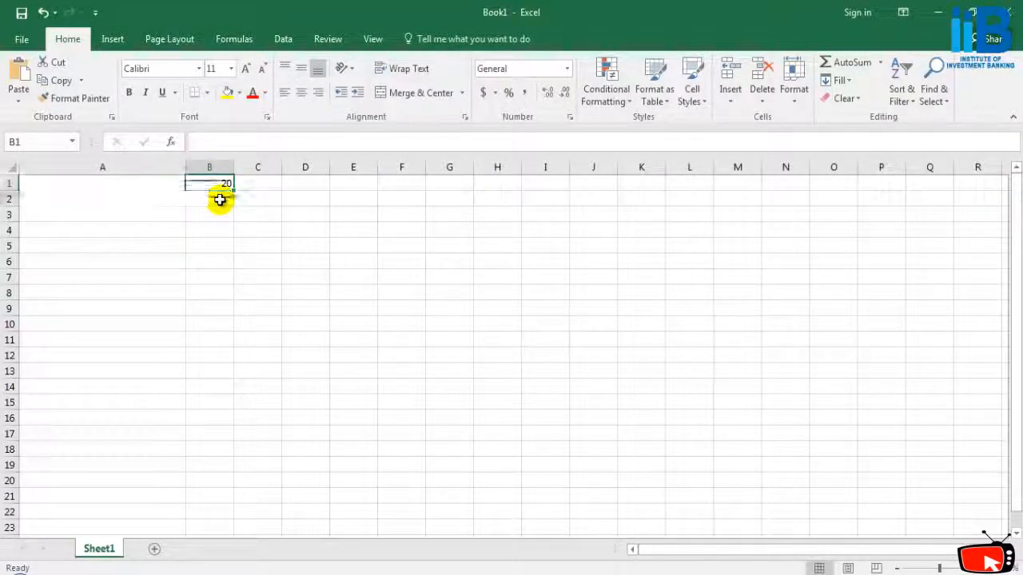
{"action": "left_click", "coordinate": [219, 197]}
{"action": "left_click", "coordinate": [219, 183]}
{"action": "left_click", "coordinate": [219, 197]}
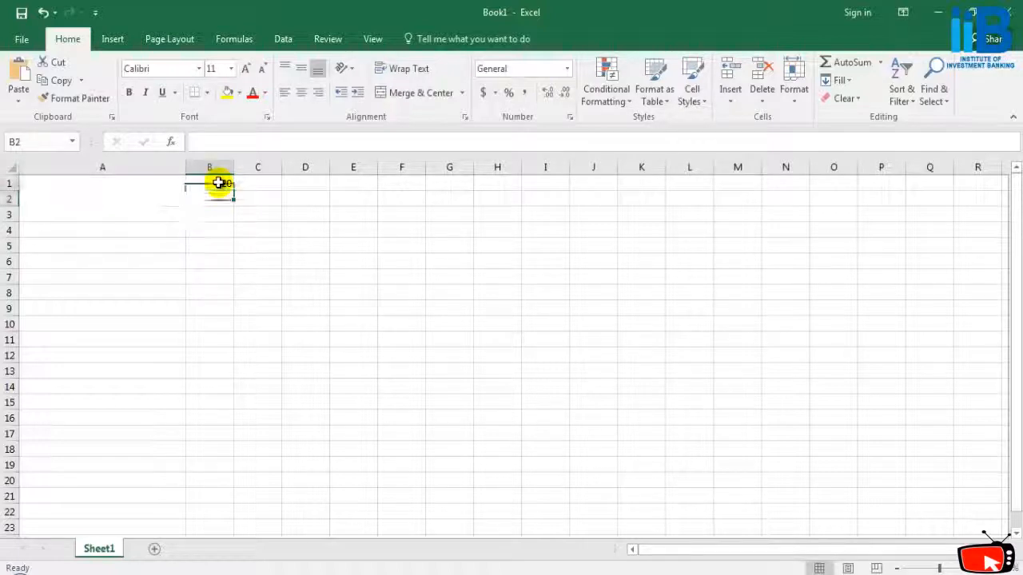
{"action": "left_click", "coordinate": [221, 183]}
- Enter the formula =find("t",A1,12) in B2 to locate the letter t in A1 starting from character 12
{"action": "left_click", "coordinate": [219, 197]}
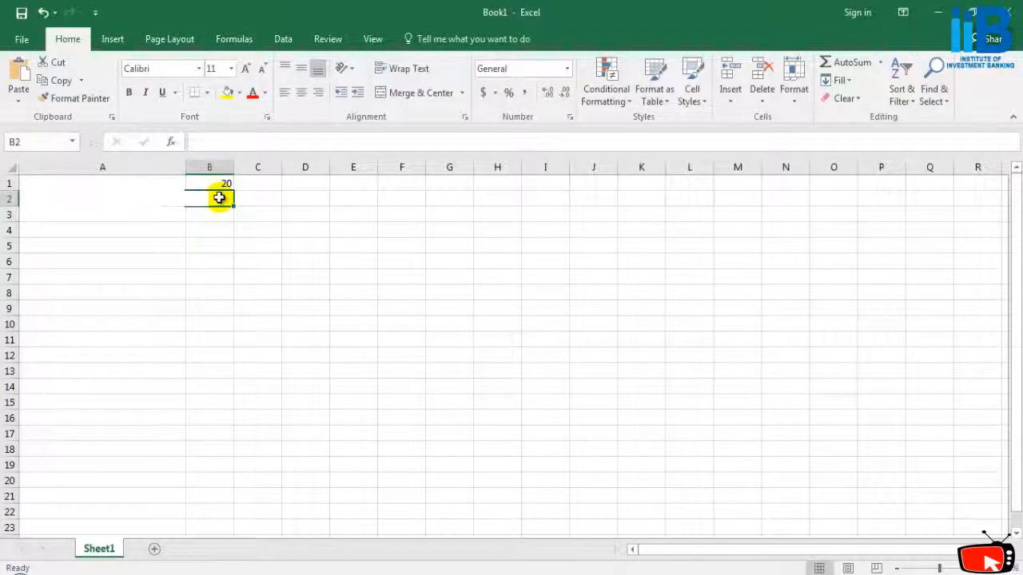
{"action": "type", "text": "=find"}
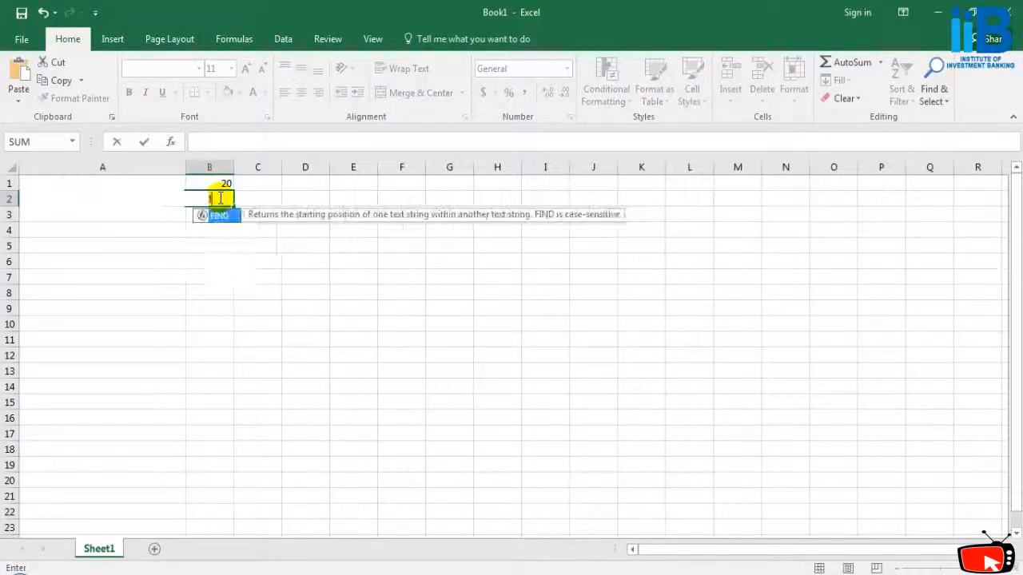
{"action": "type", "text": "("}
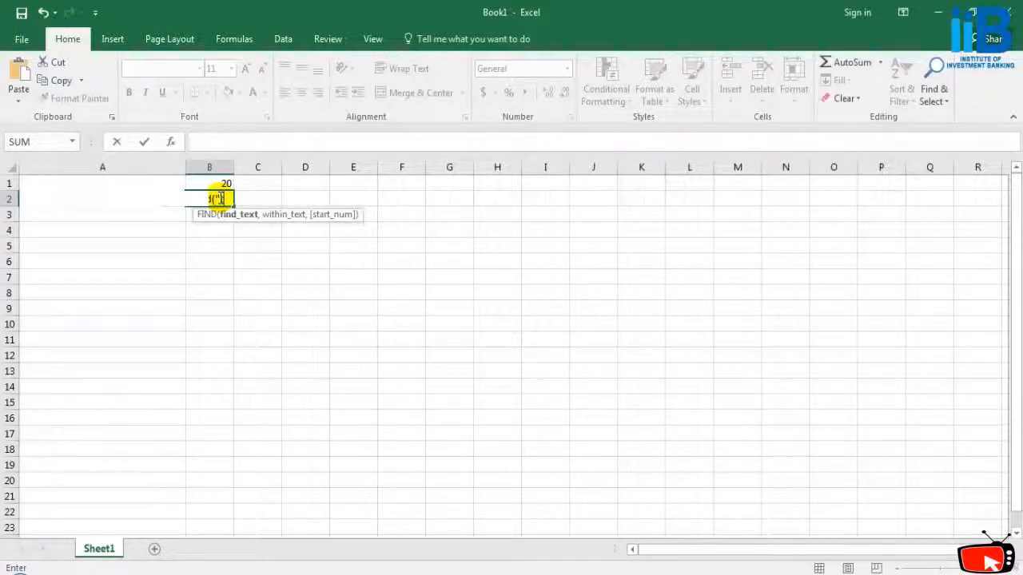
{"action": "type", "text": ","}
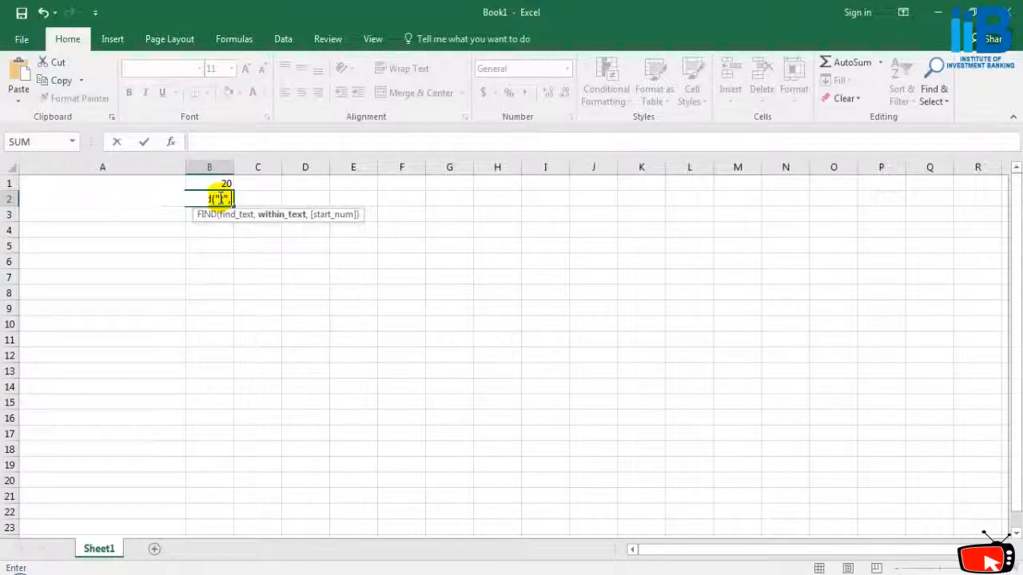
{"action": "type", "text": "A1,12"}
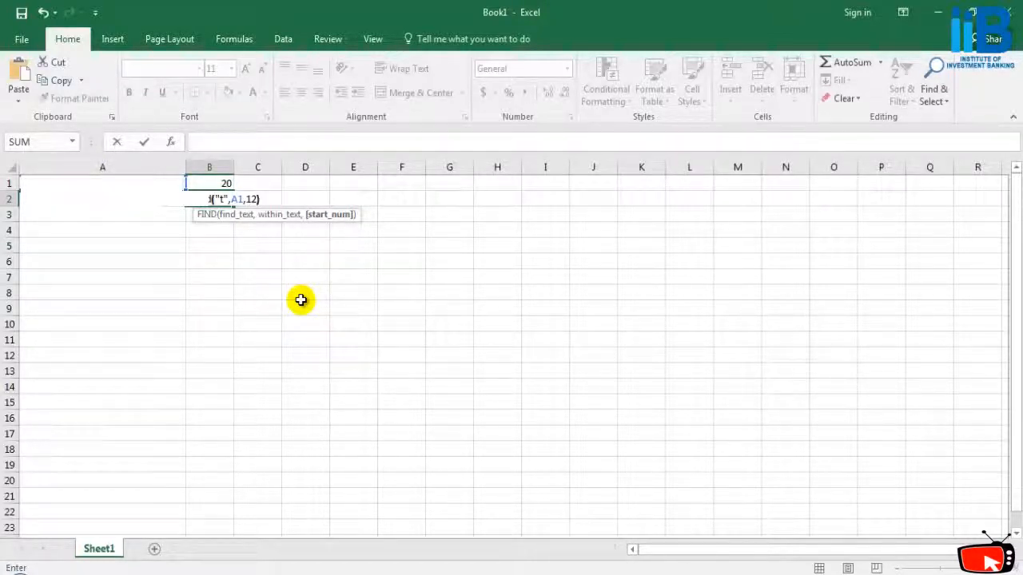
{"action": "key", "text": "Return"}
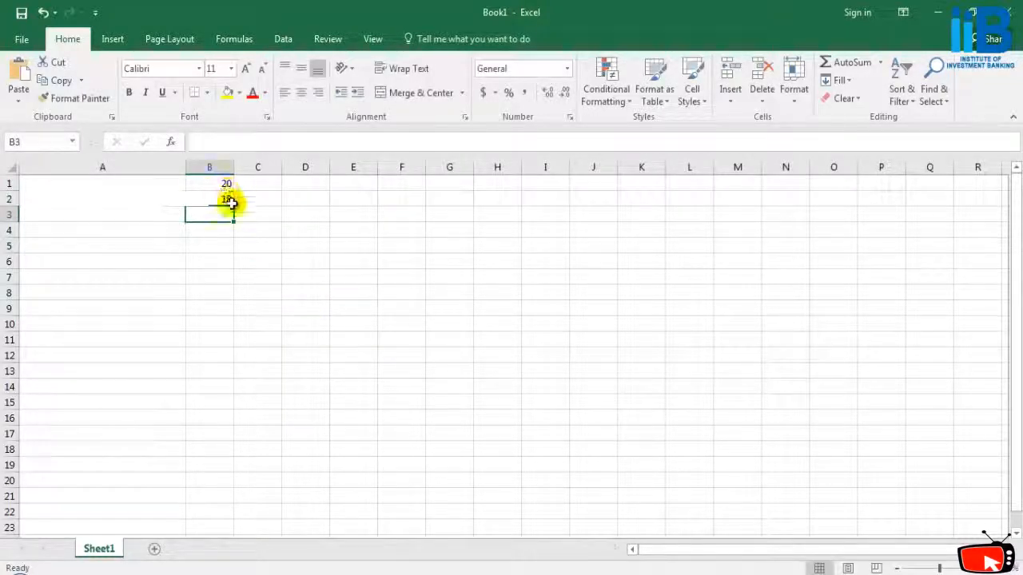
{"action": "left_click", "coordinate": [230, 203]}
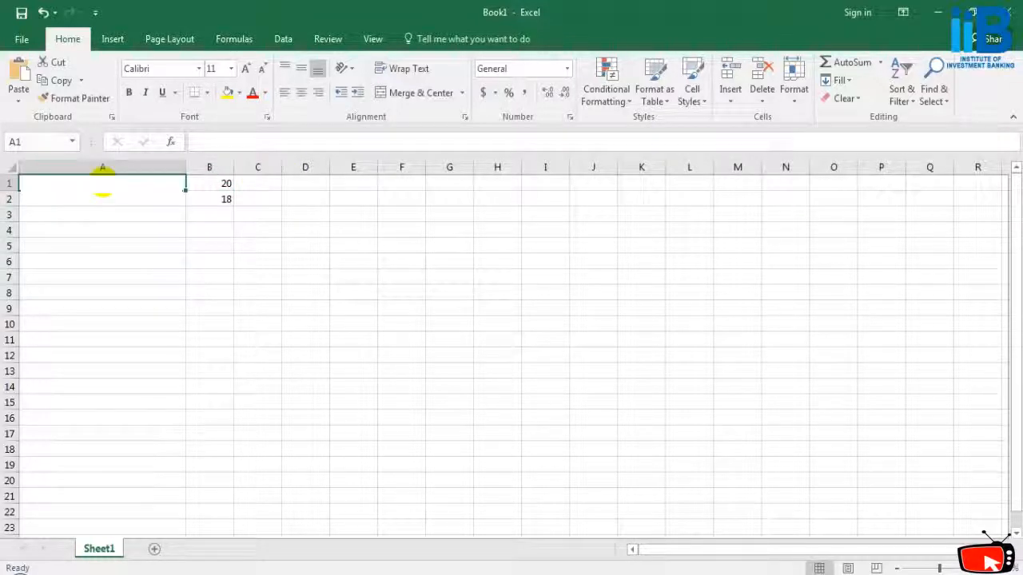
- Try two other start positions in the FIND formula in B2
{"action": "left_click", "coordinate": [219, 200]}
{"action": "key", "text": "Delete"}
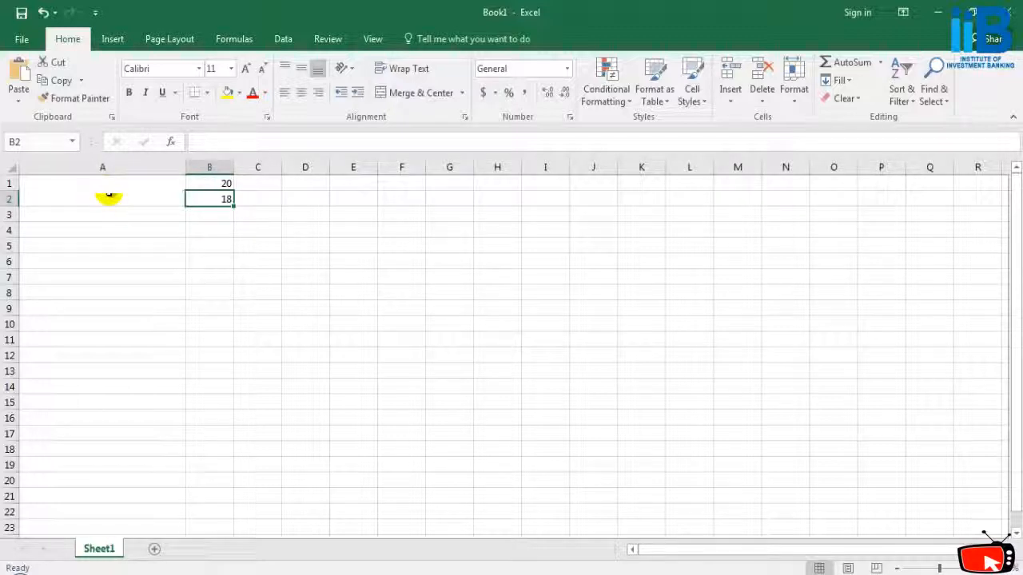
{"action": "type", "text": "=FIND(\"t\""}
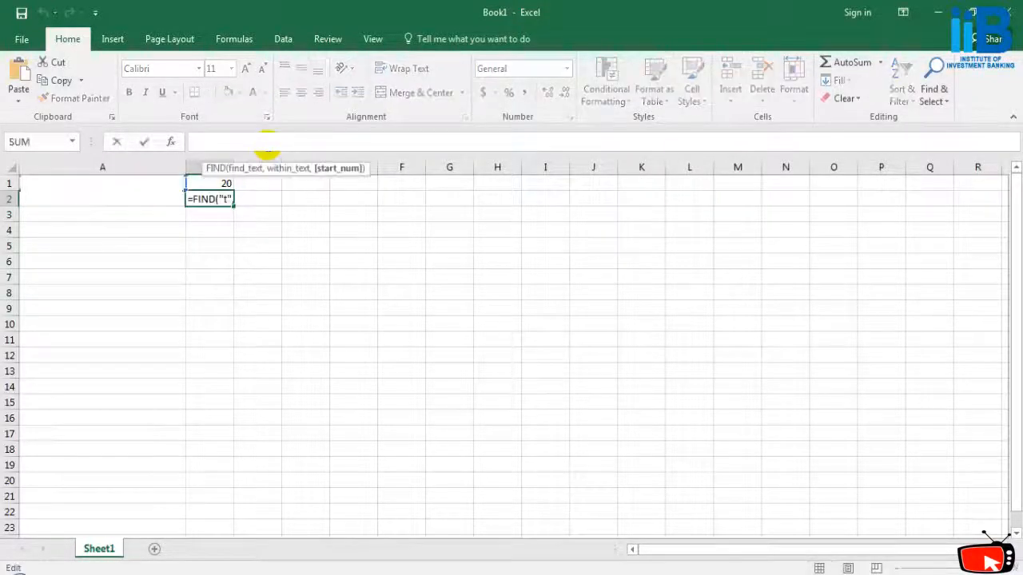
{"action": "type", "text": ",A1,2)"}
{"action": "key", "text": "Return"}
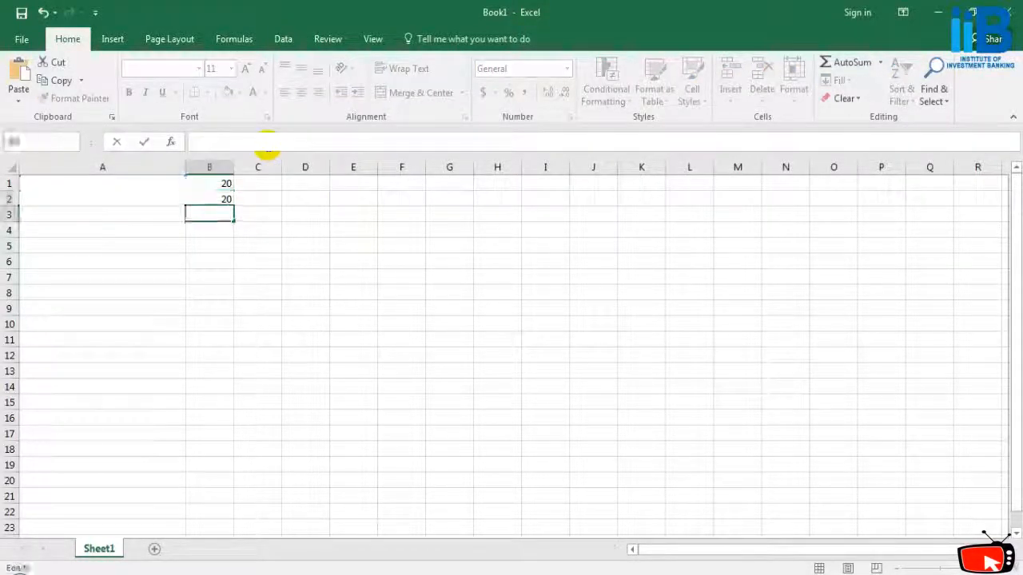
{"action": "left_click", "coordinate": [244, 198]}
{"action": "left_click", "coordinate": [227, 197]}
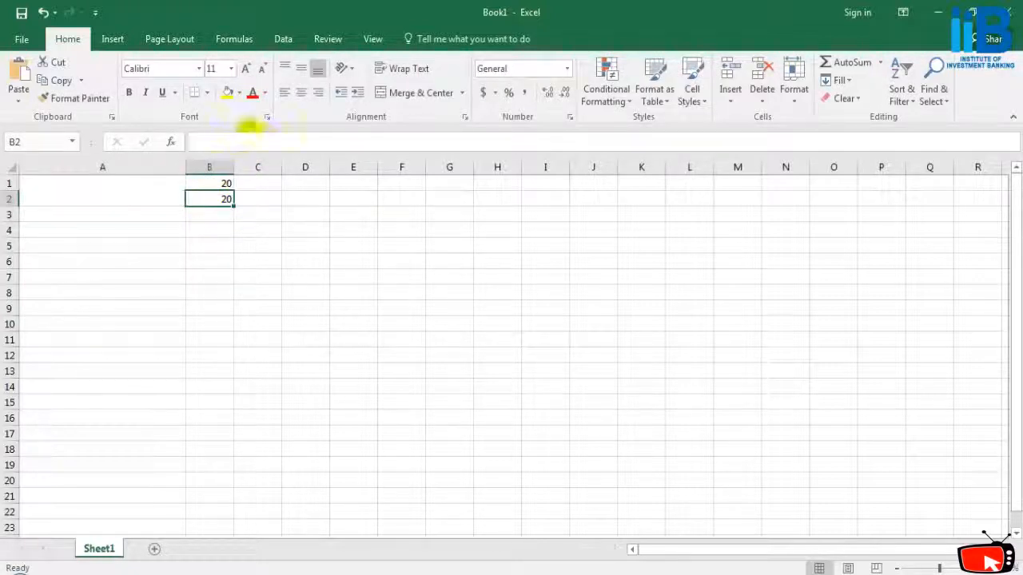
{"action": "key", "text": "F2"}
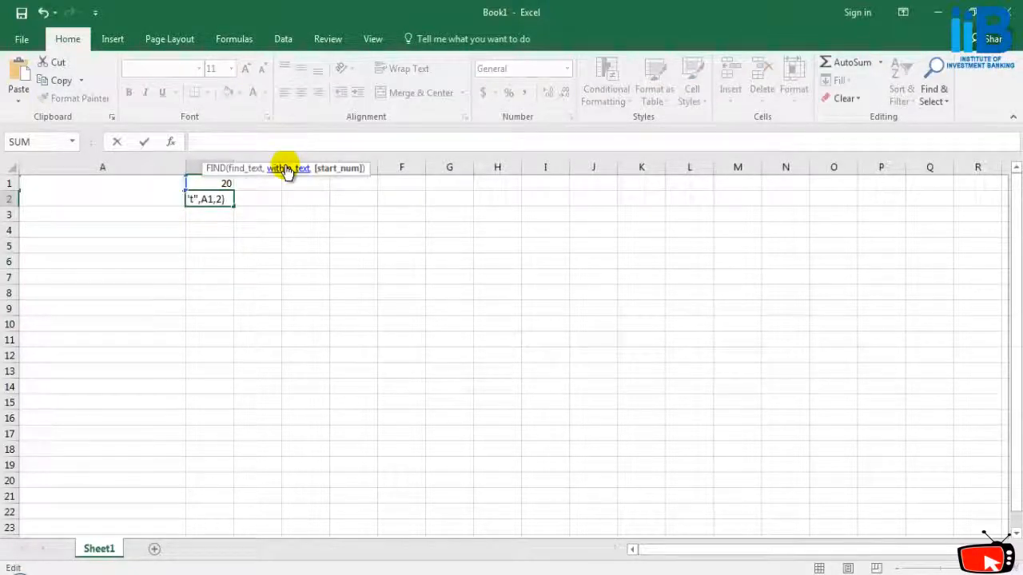
{"action": "key", "text": "Return"}
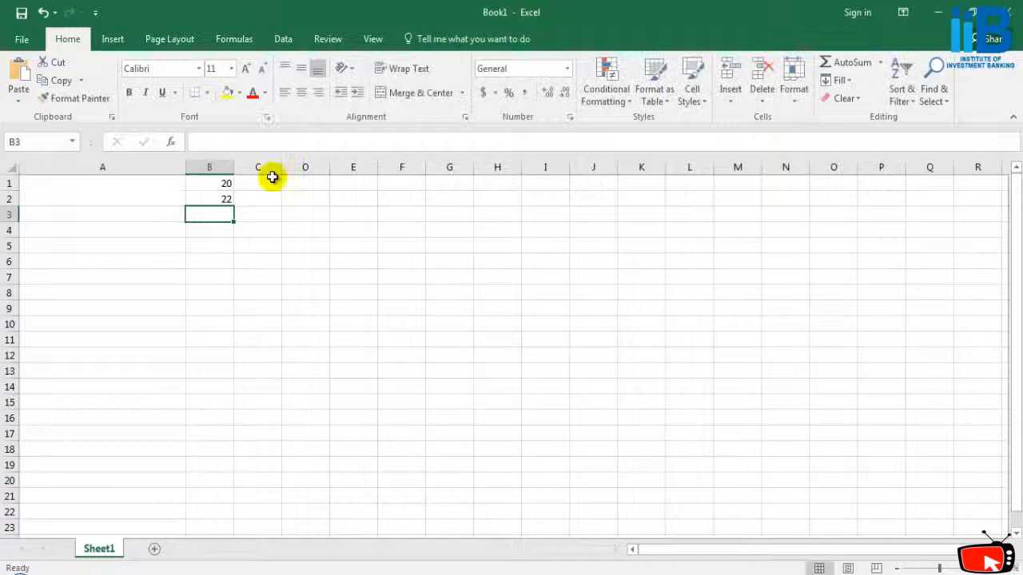
- Set the start position of the FIND formula in B2 to 2, keeping the search text "t" within A1
{"action": "left_click", "coordinate": [198, 199]}
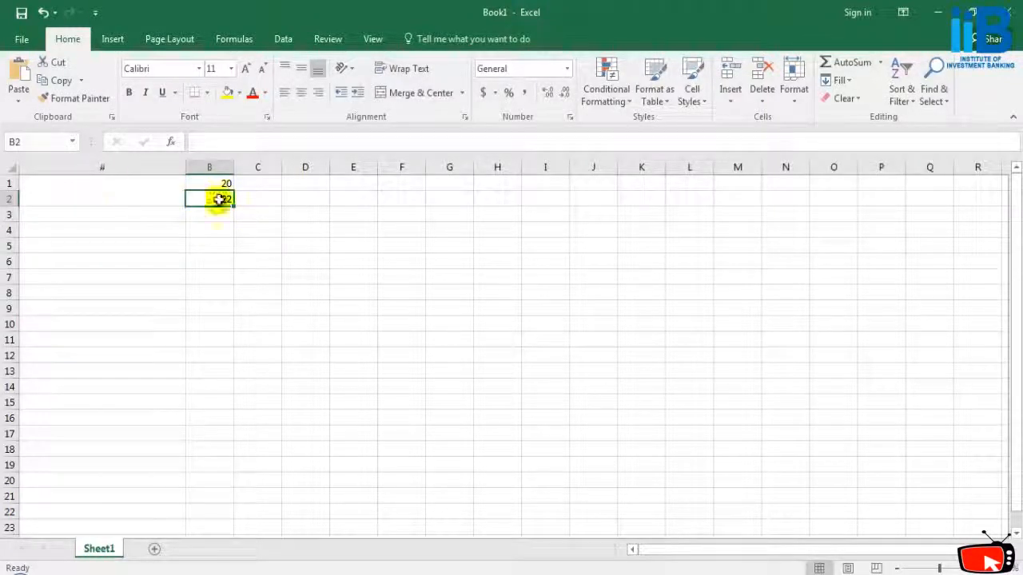
{"action": "type", "text": "=FIND(\"t\""}
{"action": "type", "text": ",A1,2)"}
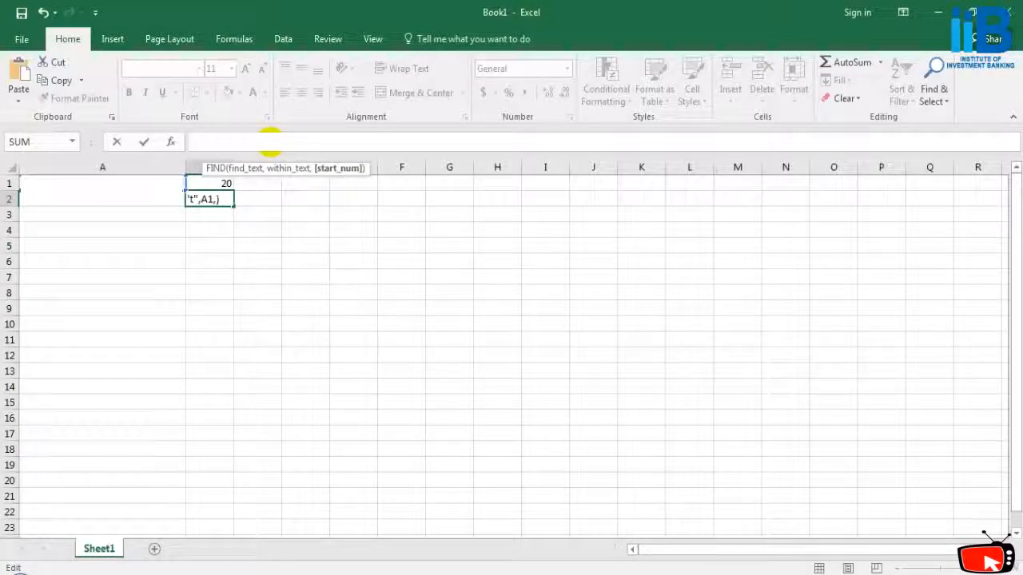
{"action": "key", "text": "Return"}
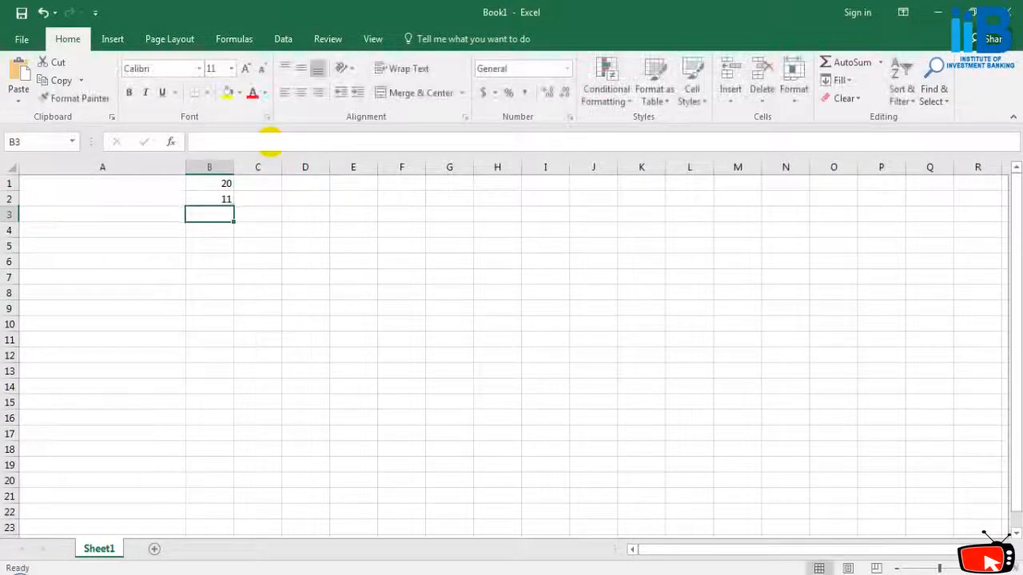
{"action": "left_click", "coordinate": [221, 200]}
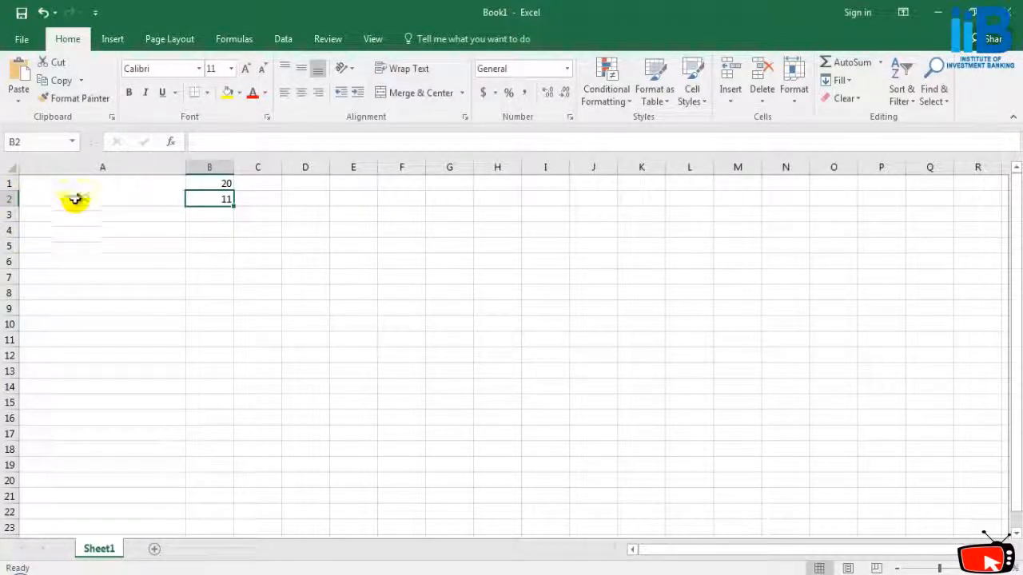
{"action": "left_click", "coordinate": [227, 228]}
{"action": "left_click", "coordinate": [224, 202]}
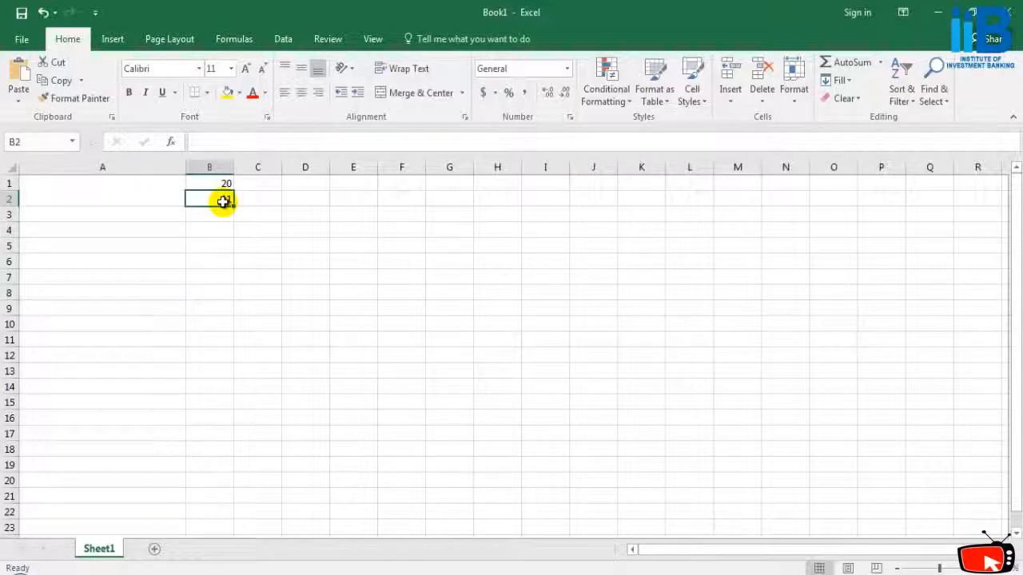
{"action": "left_click", "coordinate": [223, 217]}
{"action": "left_click", "coordinate": [224, 230]}
{"action": "left_click", "coordinate": [224, 214]}
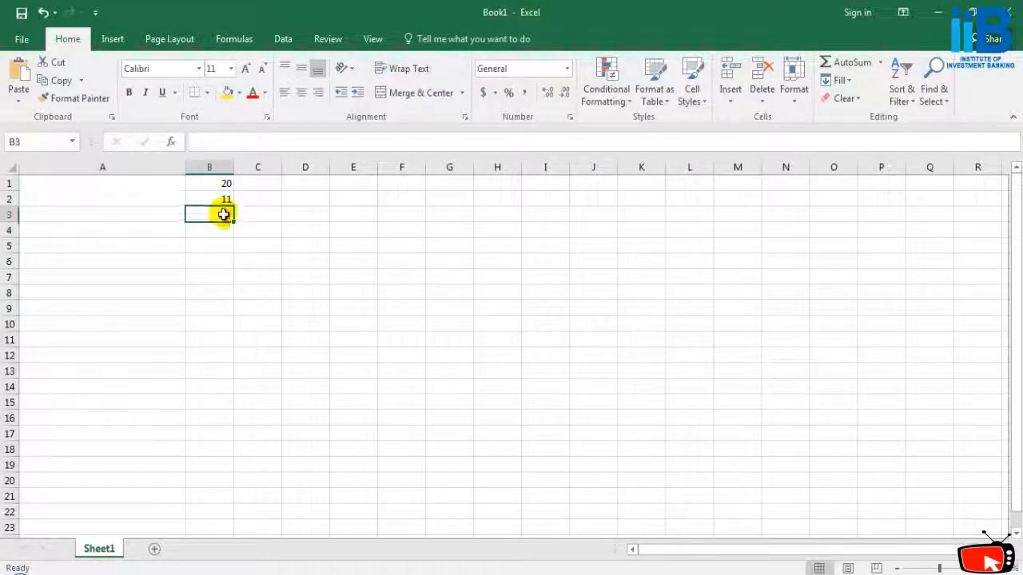
{"action": "left_click", "coordinate": [224, 230]}
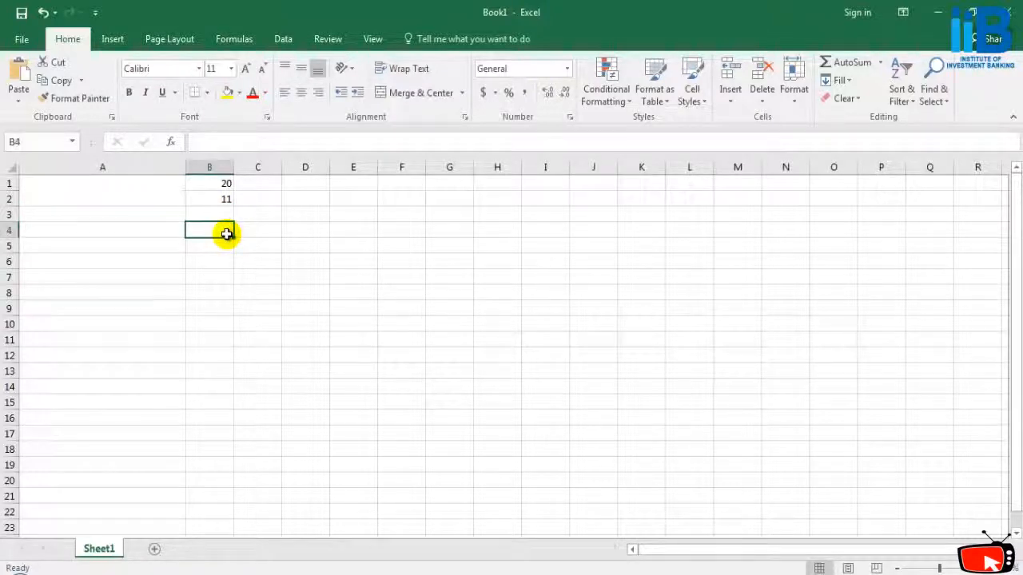
{"action": "left_click", "coordinate": [225, 200]}
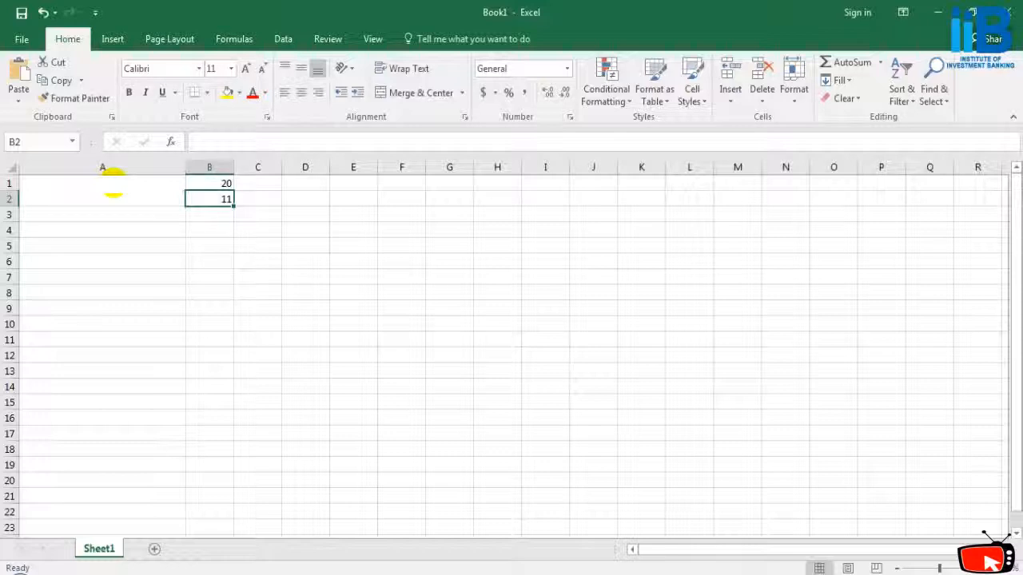
{"action": "left_click", "coordinate": [218, 227]}
{"action": "left_click", "coordinate": [221, 194]}
{"action": "left_click", "coordinate": [221, 186]}
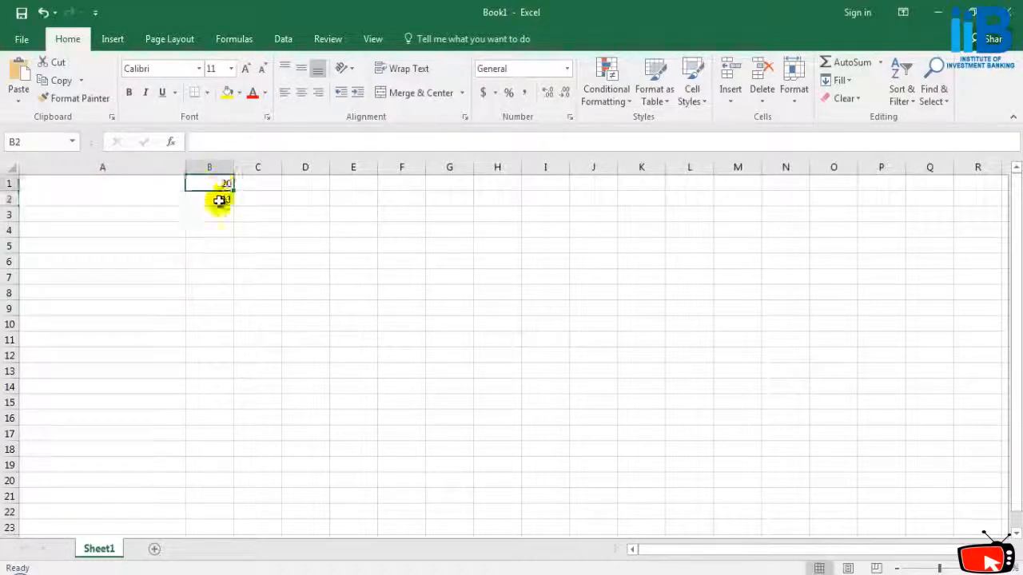
{"action": "left_click", "coordinate": [220, 201]}
{"action": "left_click", "coordinate": [218, 227]}
{"action": "left_click", "coordinate": [217, 183]}
{"action": "left_click", "coordinate": [221, 217]}
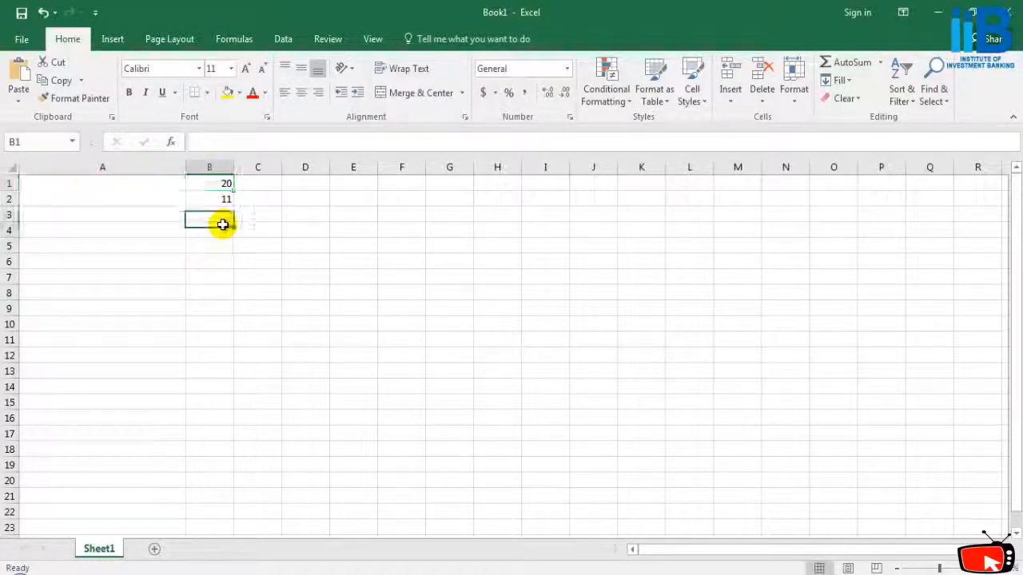
{"action": "left_click", "coordinate": [213, 179]}
- Enter the formula =search("Tutorial",A1) in B4 to locate the word within the text in A1
{"action": "left_click", "coordinate": [220, 231]}
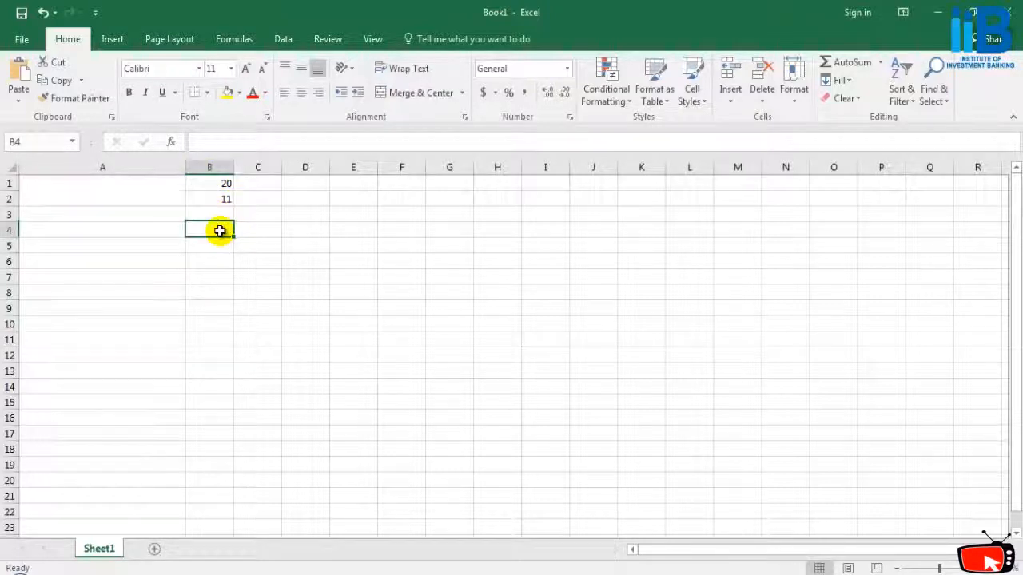
{"action": "type", "text": "=sear"}
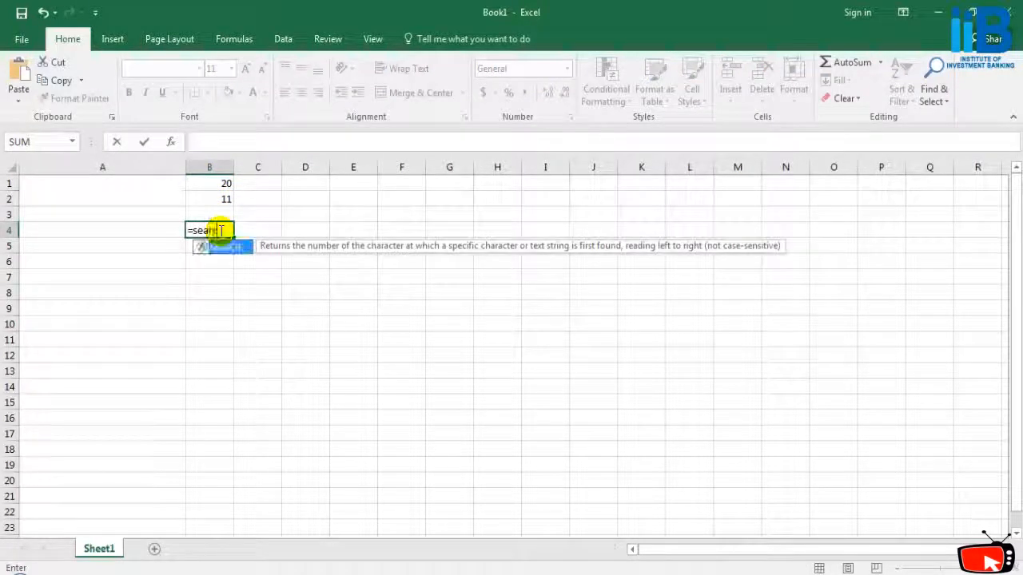
{"action": "type", "text": "ch(\"Tutorial"}
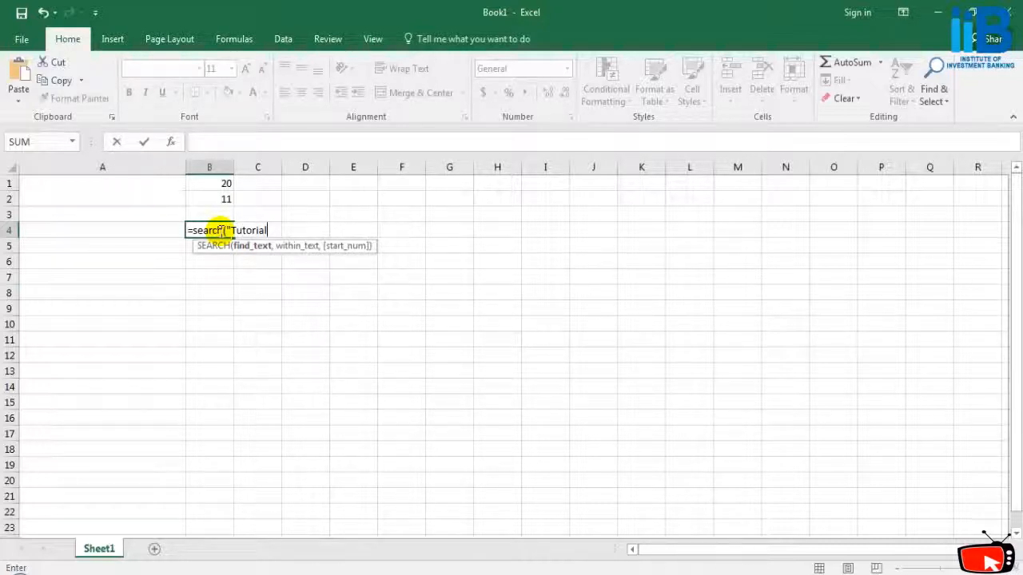
{"action": "type", "text": "\",A1"}
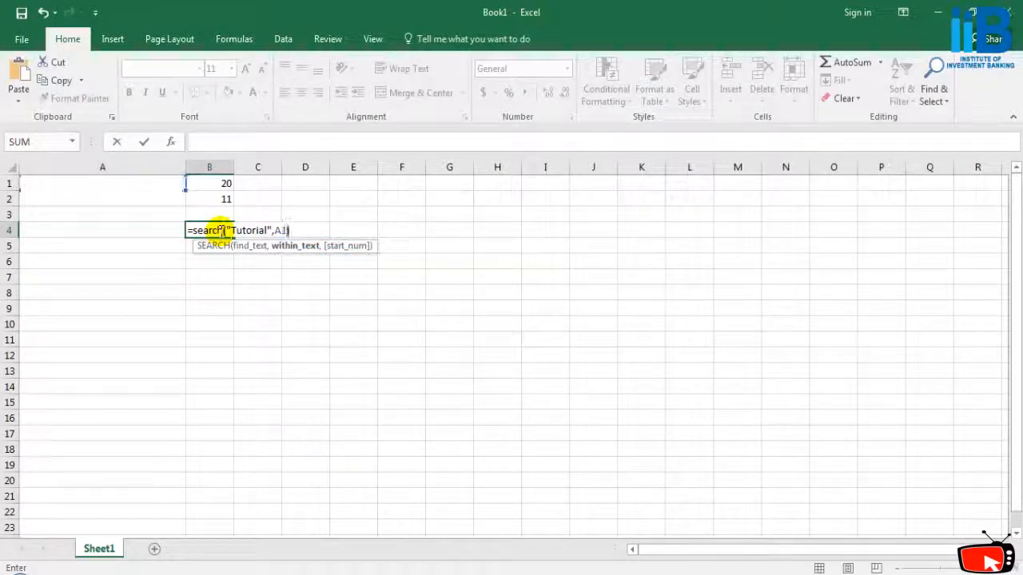
{"action": "type", "text": ")"}
{"action": "key", "text": "Return"}
{"action": "left_click", "coordinate": [222, 230]}
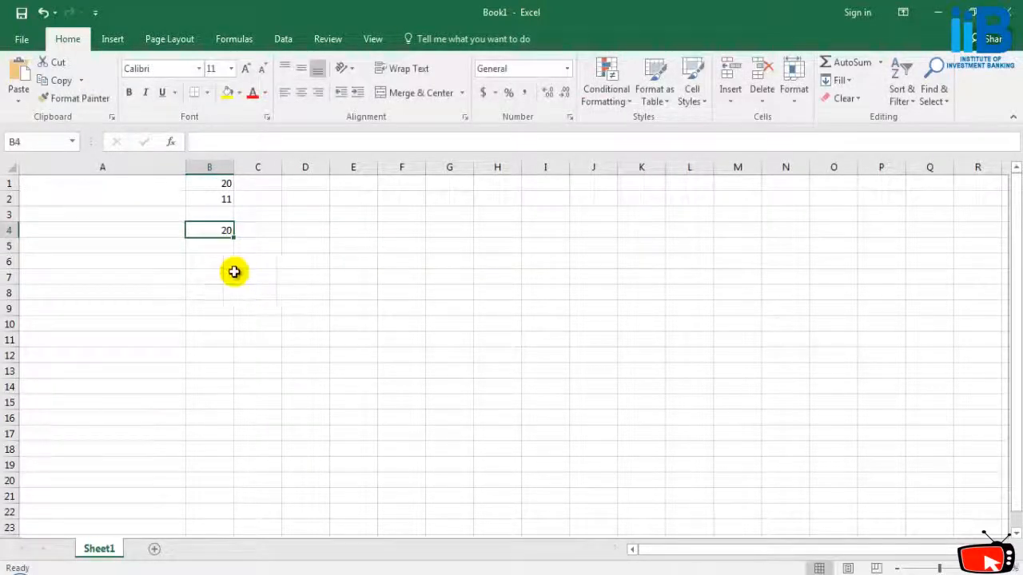
{"action": "left_click", "coordinate": [224, 185]}
{"action": "left_click", "coordinate": [226, 232]}
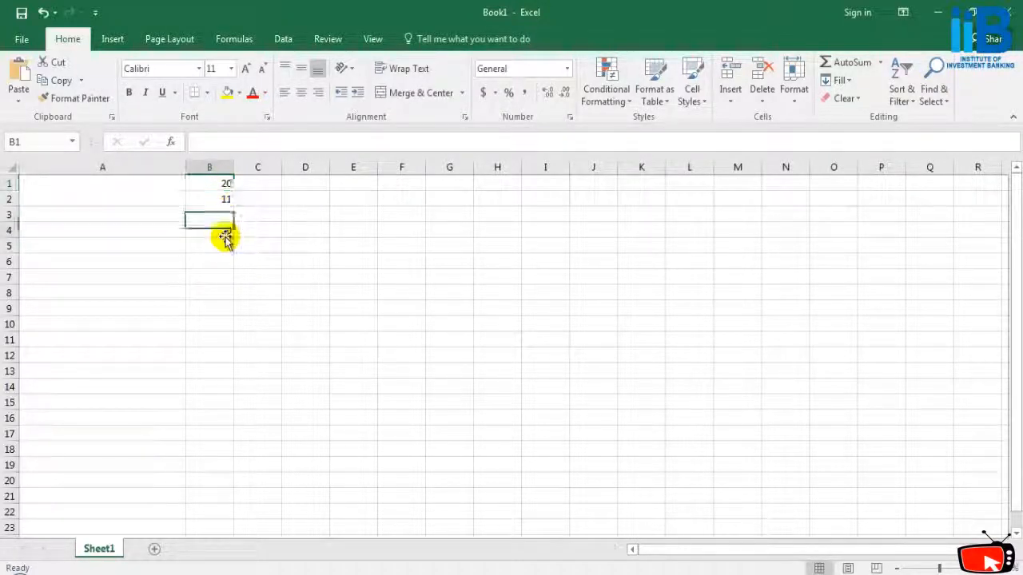
{"action": "left_click", "coordinate": [221, 183]}
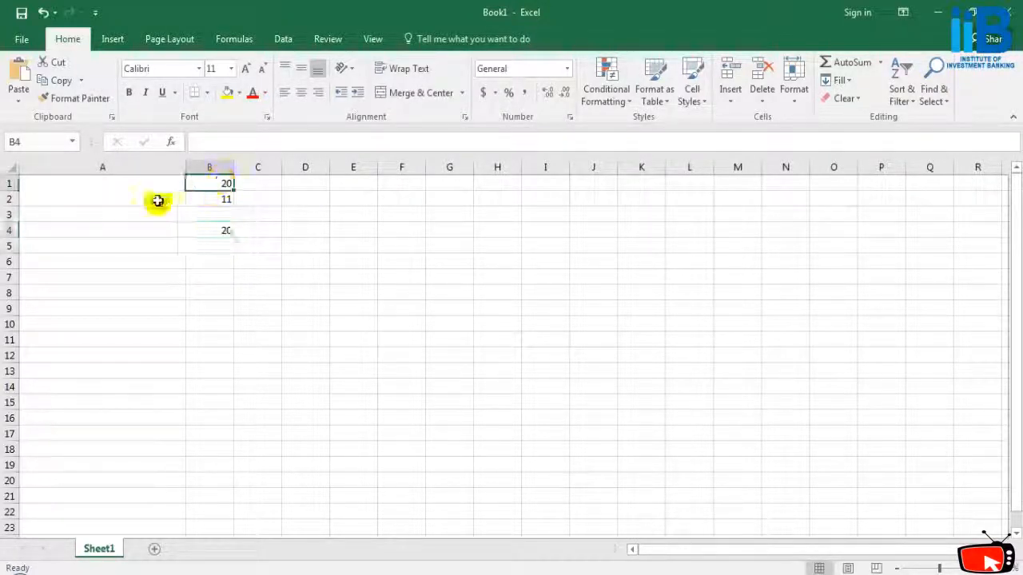
{"action": "left_click", "coordinate": [229, 232]}
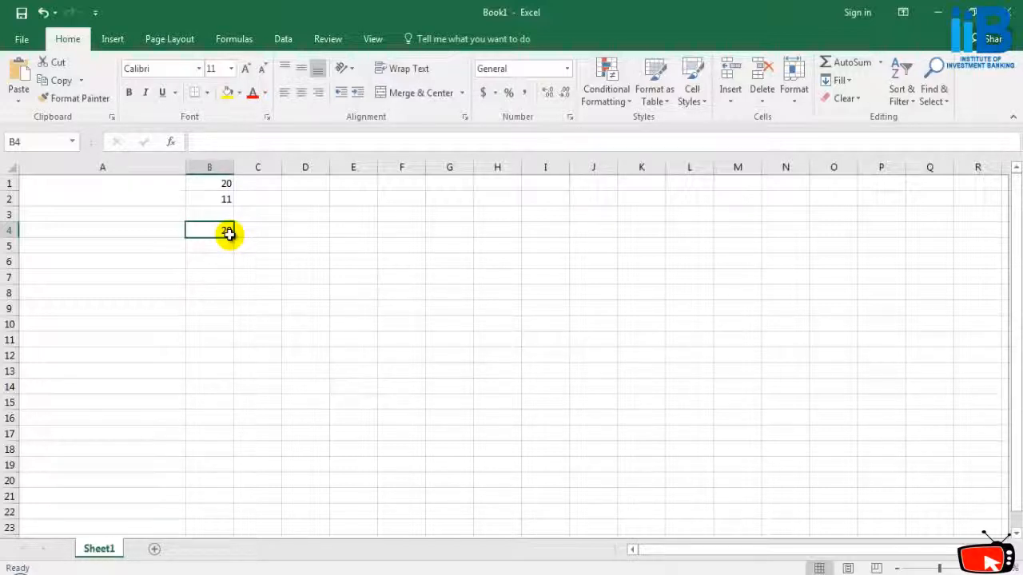
- Enter the formula =search("tu*",A1) in B5 to locate text beginning with tu using the asterisk wildcard
{"action": "left_click", "coordinate": [222, 239]}
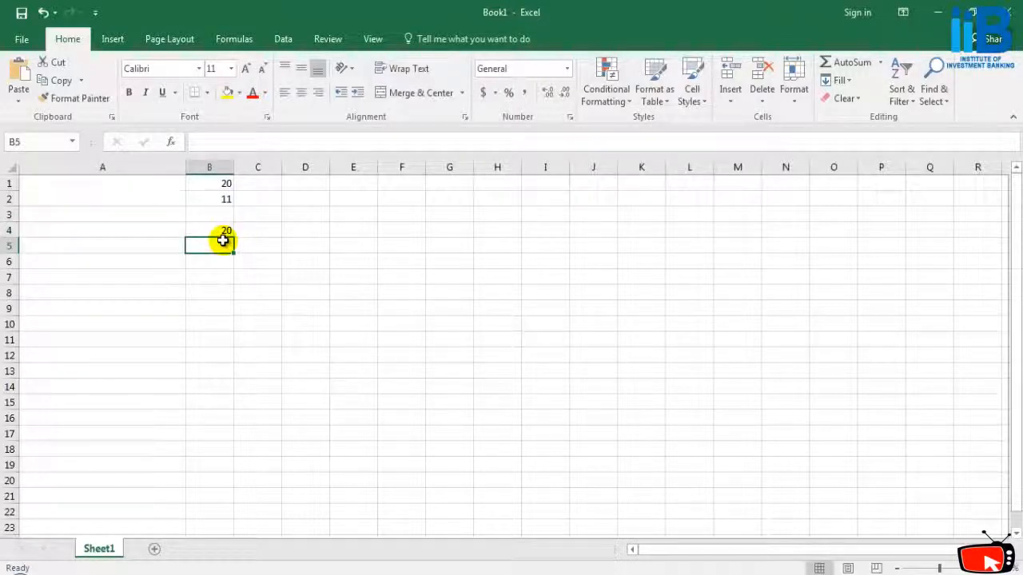
{"action": "type", "text": "=search"}
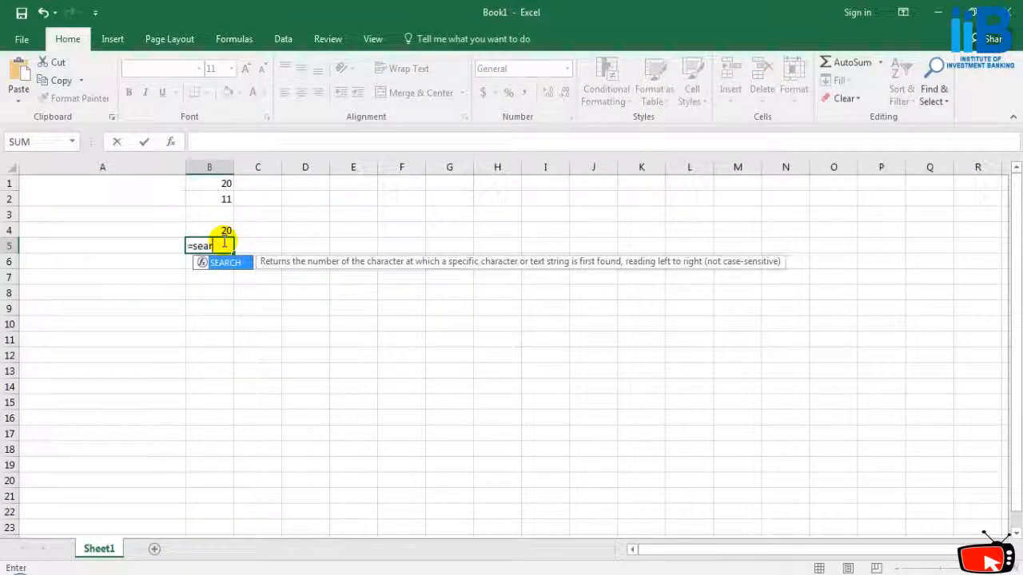
{"action": "type", "text": "("}
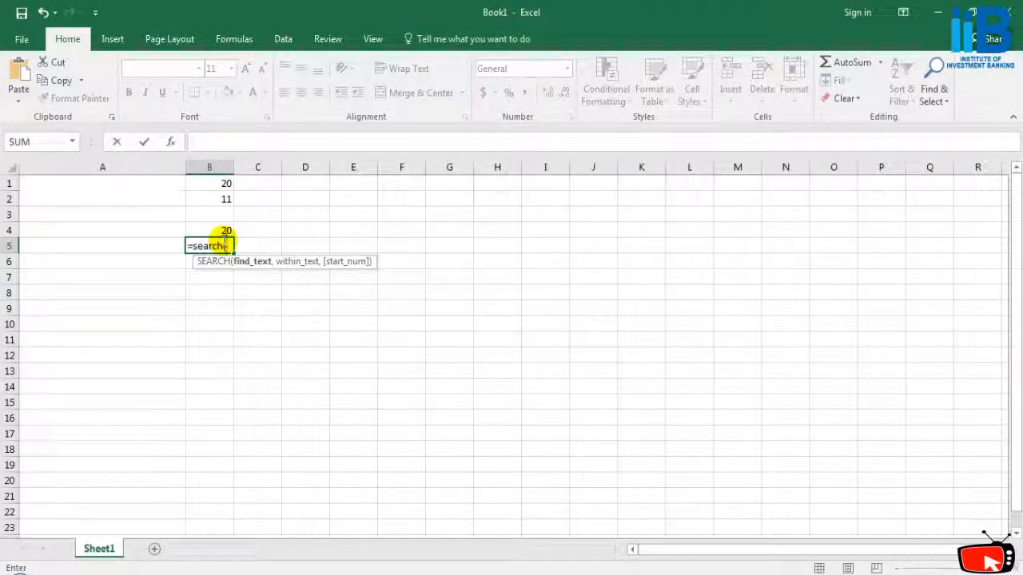
{"action": "type", "text": "\"tu*\",A1"}
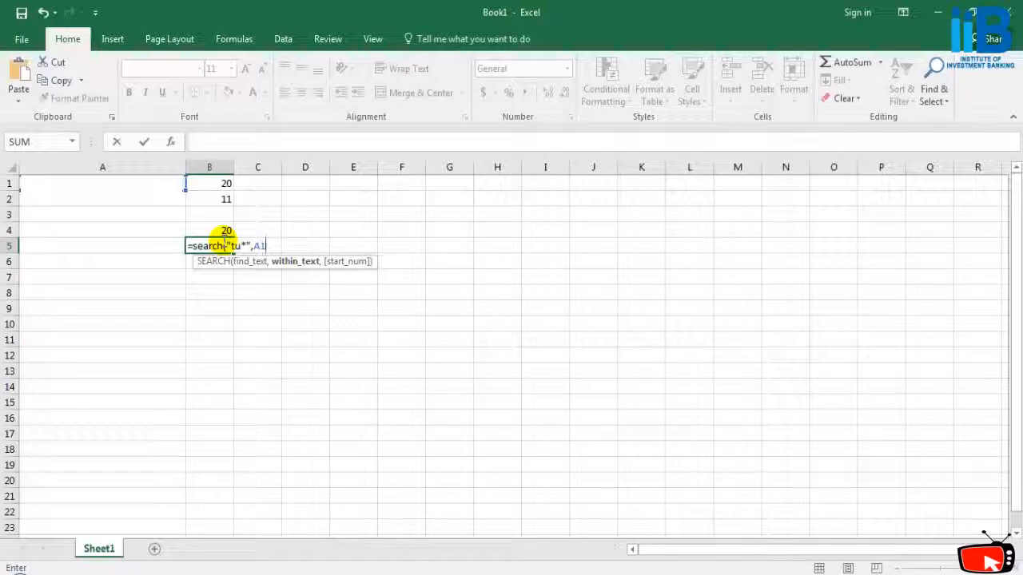
{"action": "type", "text": ")"}
{"action": "key", "text": "Return"}
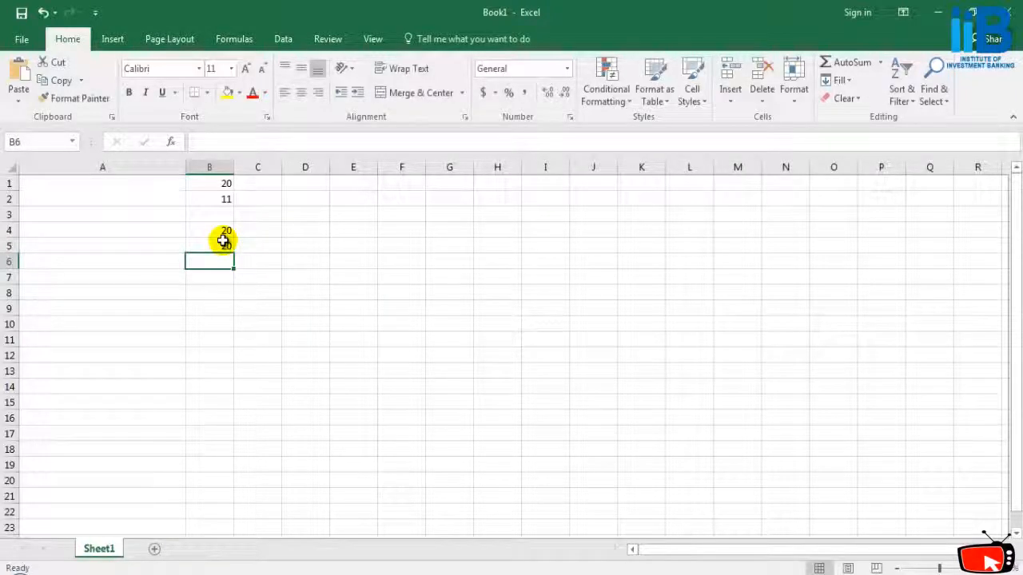
{"action": "left_click", "coordinate": [223, 246]}
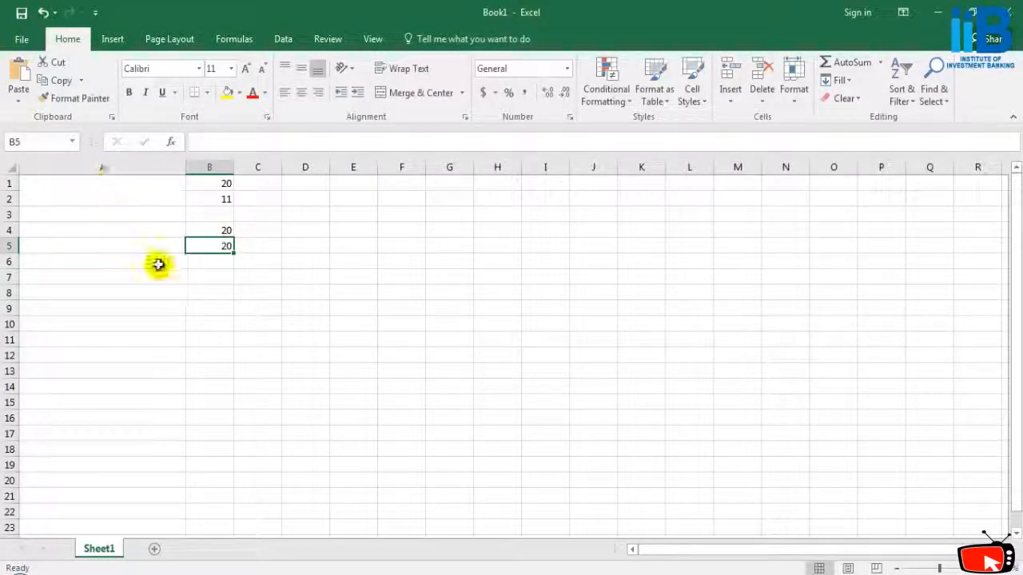
- Enter a SEARCH formula in B6 that looks for "edu" within A1, and compare it with the wildcard formula in B5
{"action": "left_click", "coordinate": [215, 262]}
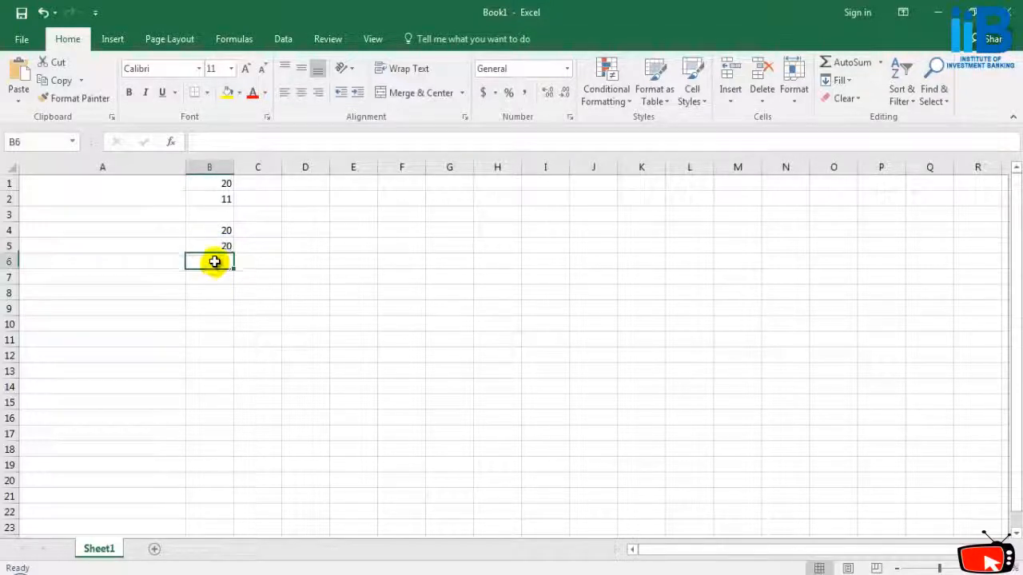
{"action": "type", "text": "=search("}
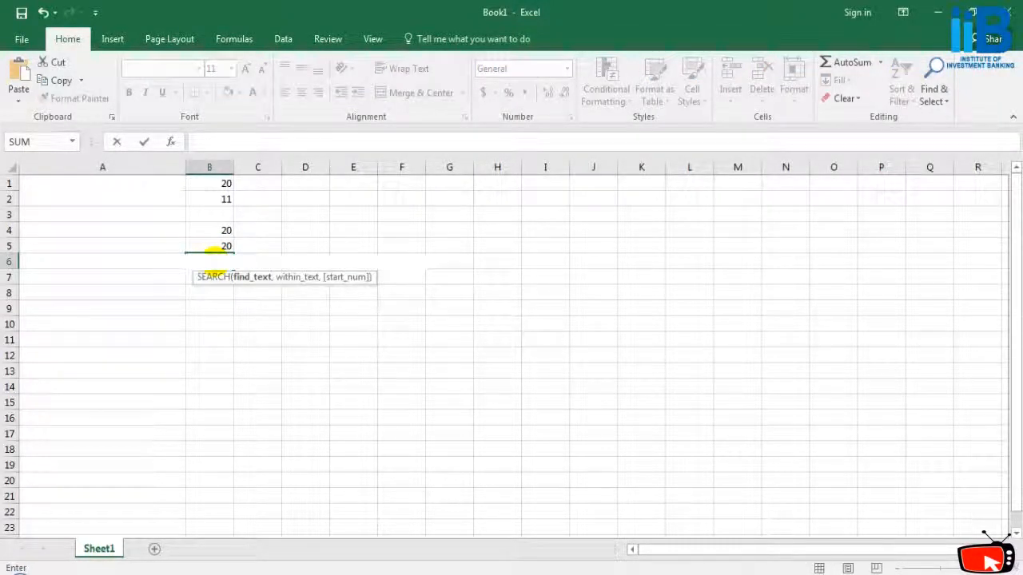
{"action": "type", "text": "ed"}
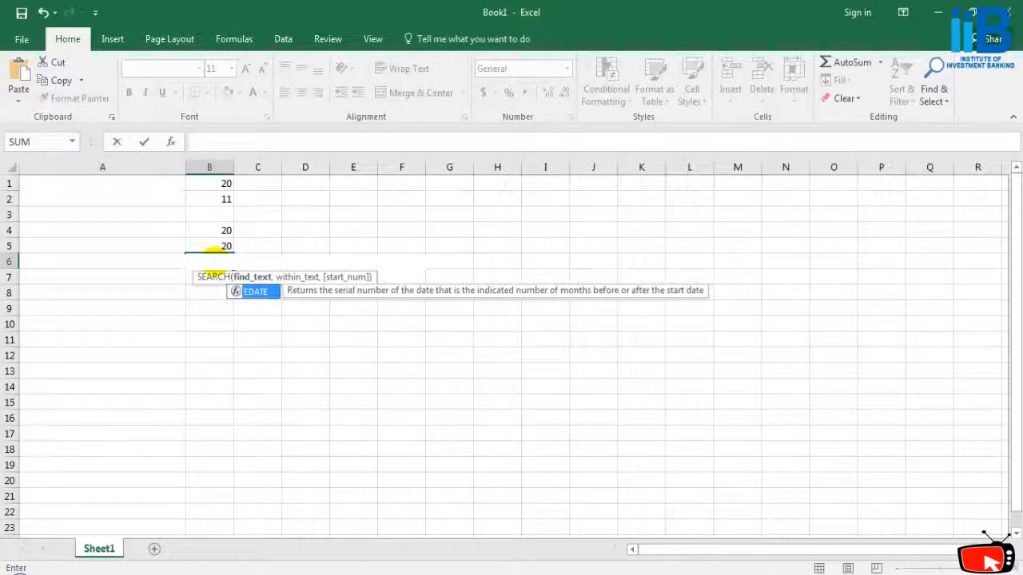
{"action": "type", "text": "u"}
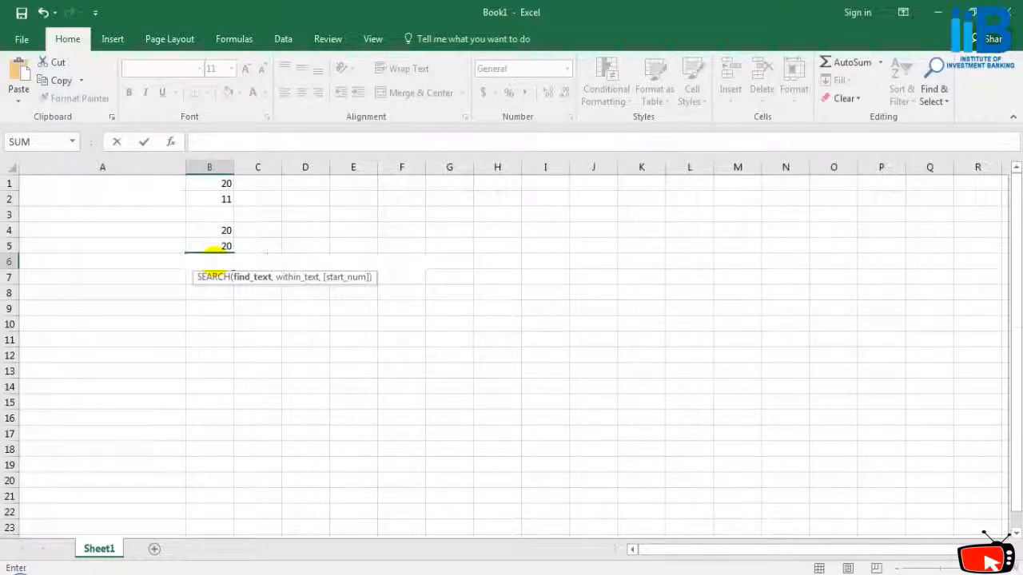
{"action": "left_click", "coordinate": [265, 261]}
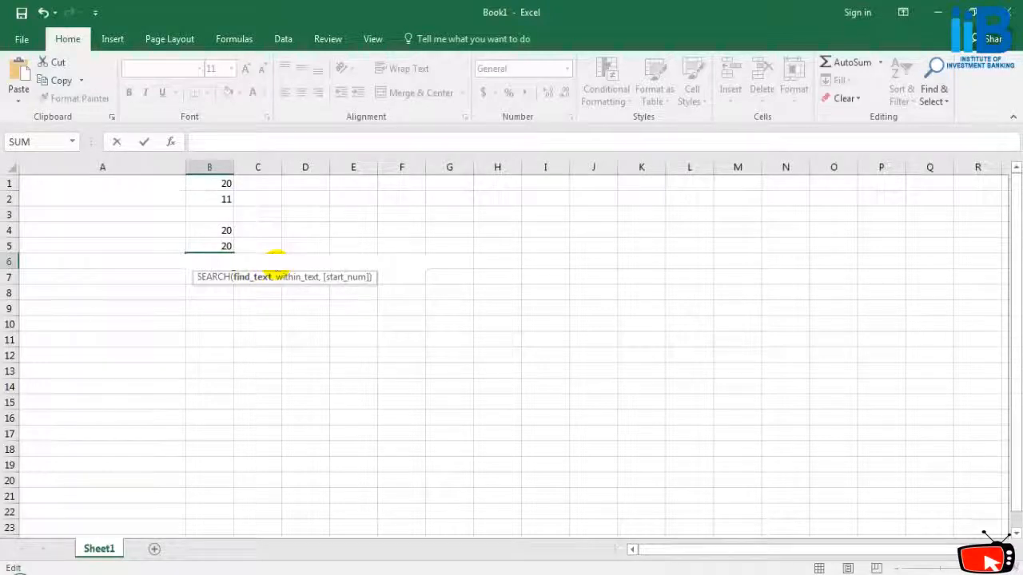
{"action": "type", "text": ",a1"}
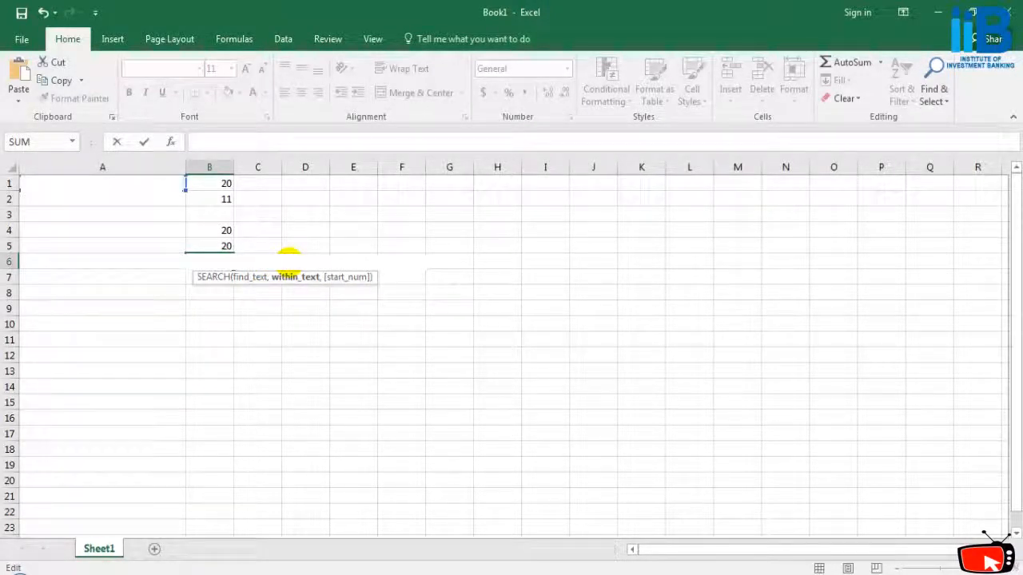
{"action": "key", "text": "Return"}
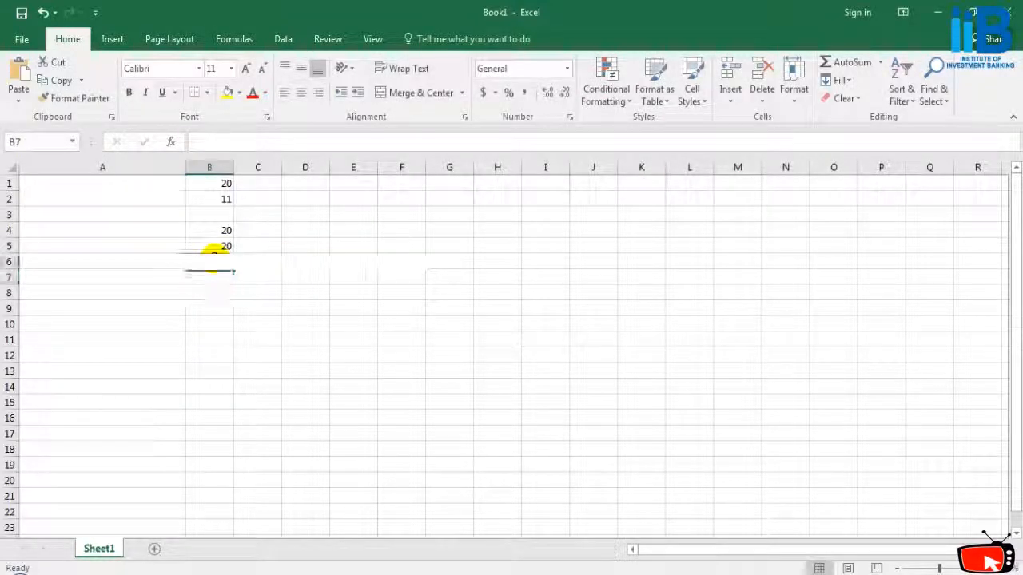
{"action": "left_click", "coordinate": [212, 262]}
{"action": "left_click", "coordinate": [229, 245]}
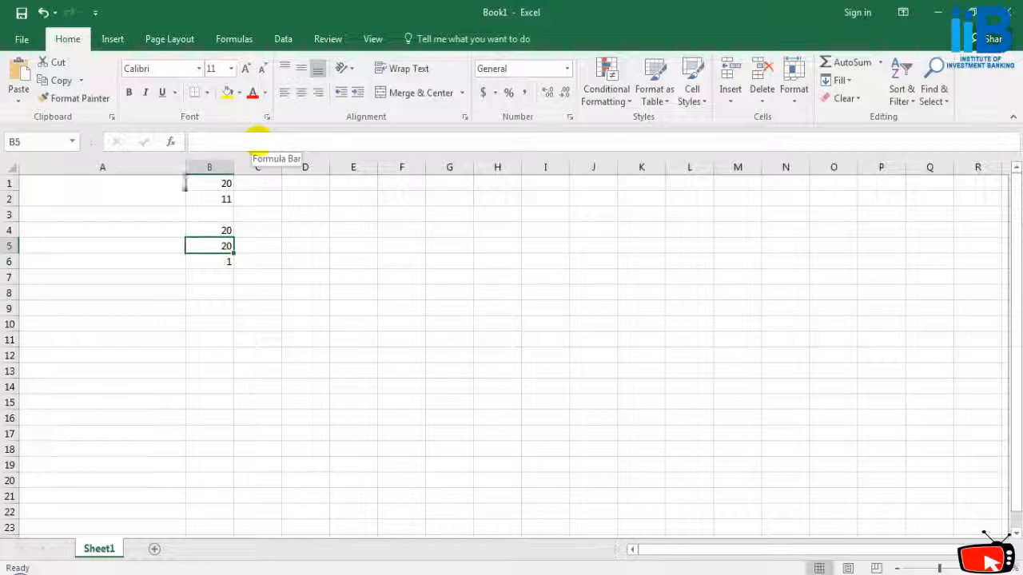
{"action": "left_click", "coordinate": [257, 141]}
{"action": "left_click", "coordinate": [225, 265]}
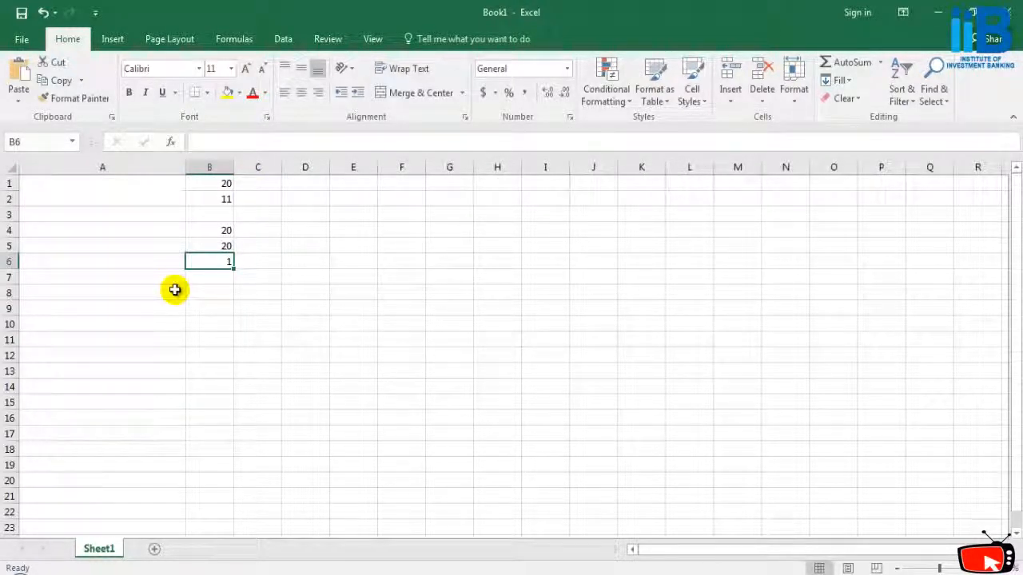
- Clear the contents of cells B1:B8
{"action": "left_click", "coordinate": [253, 228]}
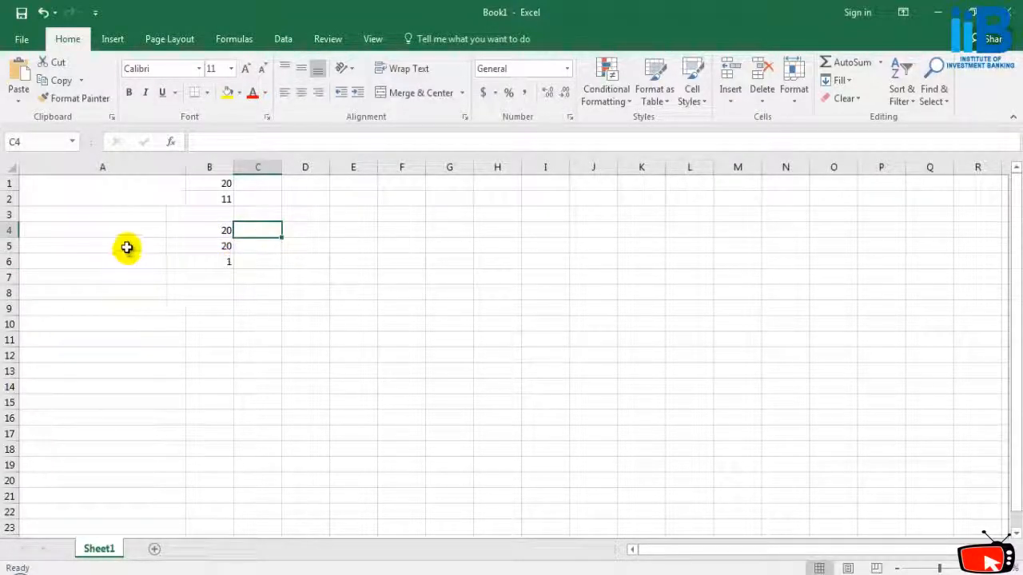
{"action": "left_click", "coordinate": [94, 230]}
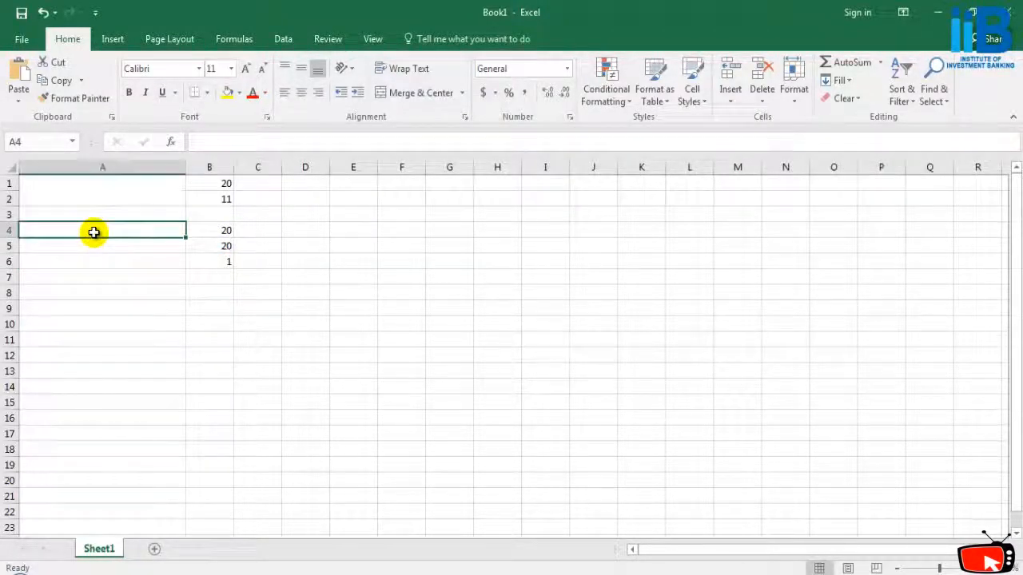
{"action": "left_click", "coordinate": [222, 216]}
{"action": "left_click_drag", "start_coordinate": [219, 184], "coordinate": [228, 296]}
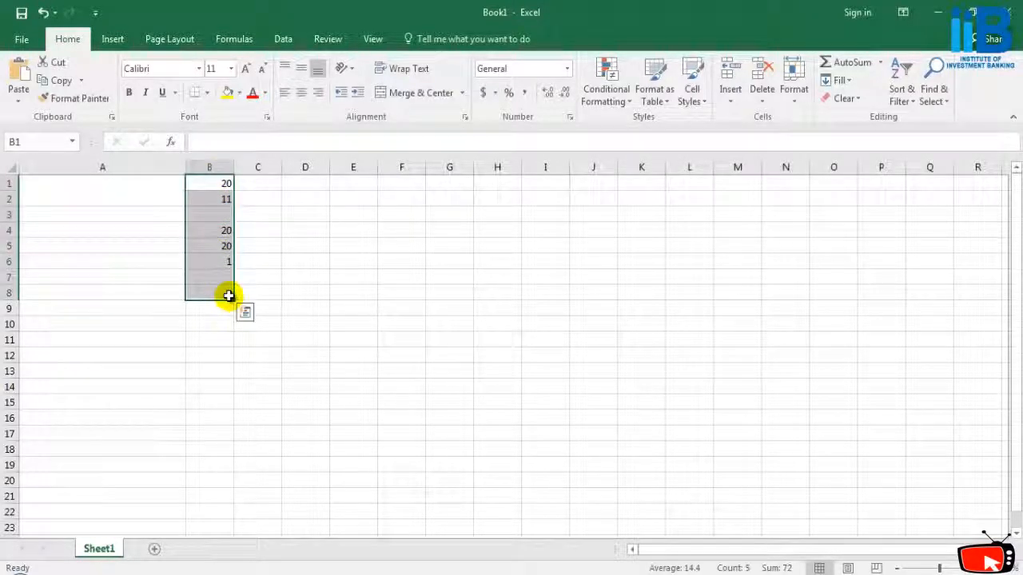
{"action": "key", "text": "Delete"}
- Enter the formula =search("?es*",A1) in B1, combining the question mark and asterisk wildcards
{"action": "left_click", "coordinate": [208, 183]}
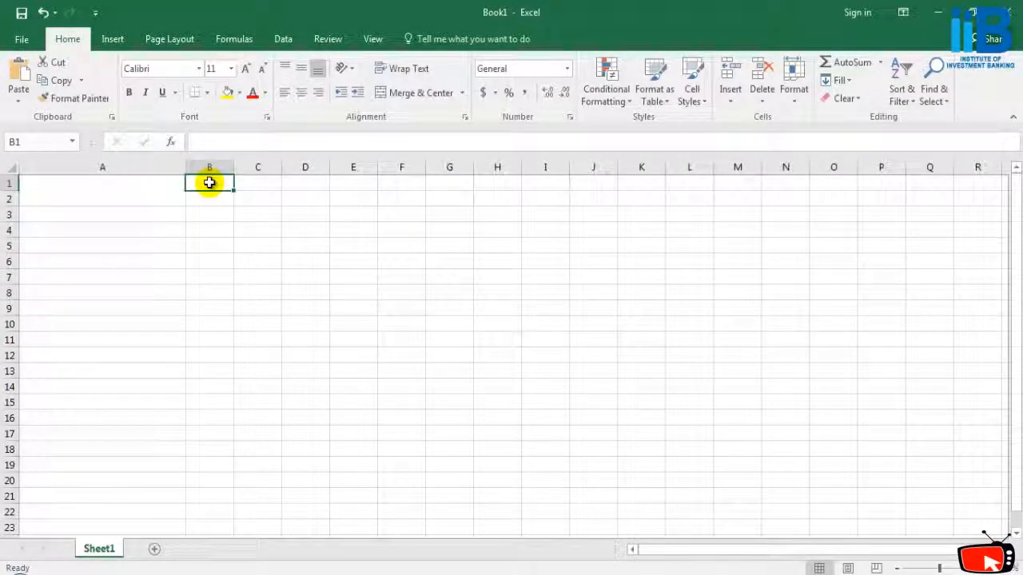
{"action": "type", "text": "=search(\"?es*"}
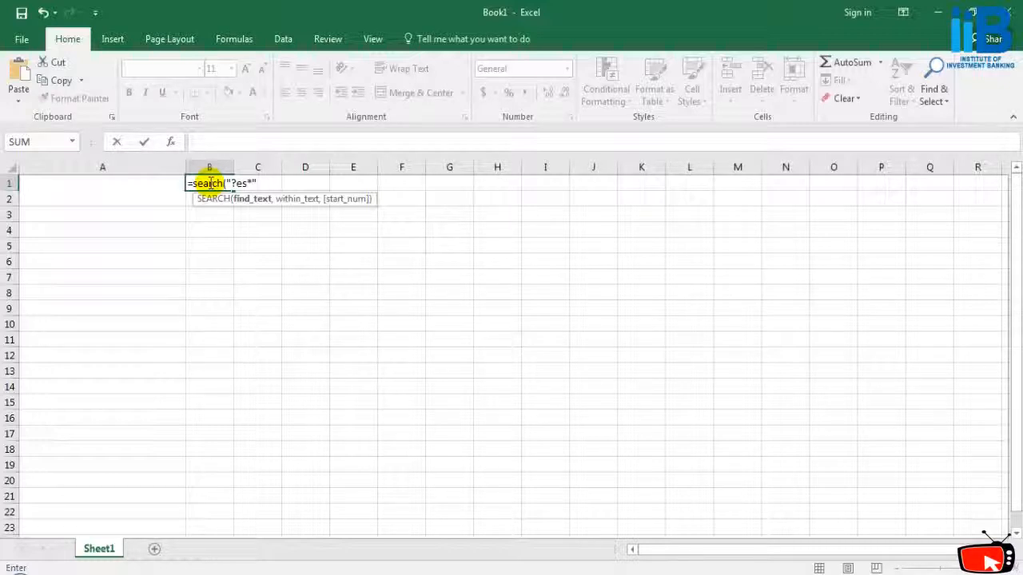
{"action": "type", "text": ",A1)"}
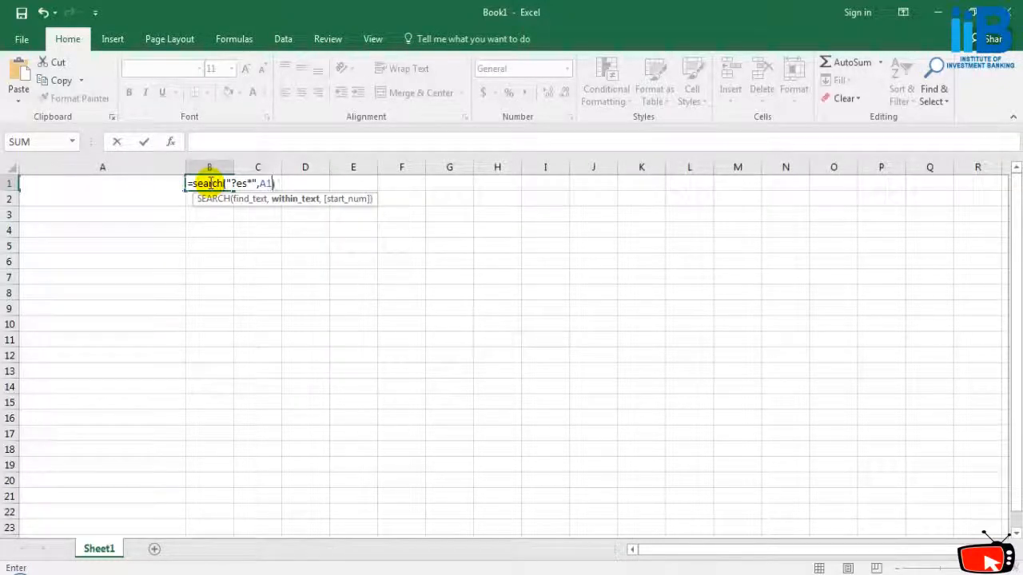
{"action": "key", "text": "Return"}
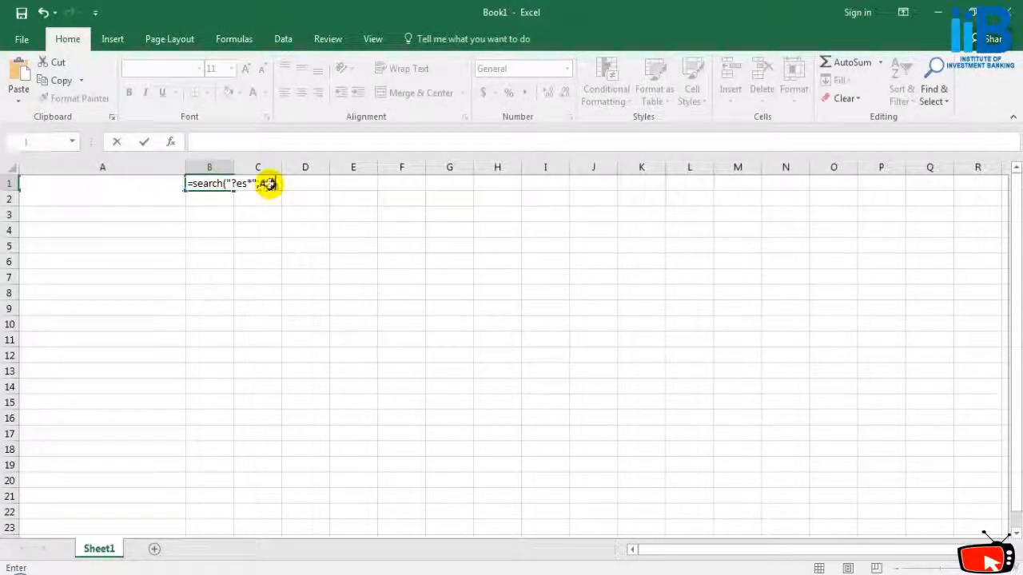
{"action": "left_click", "coordinate": [214, 182]}
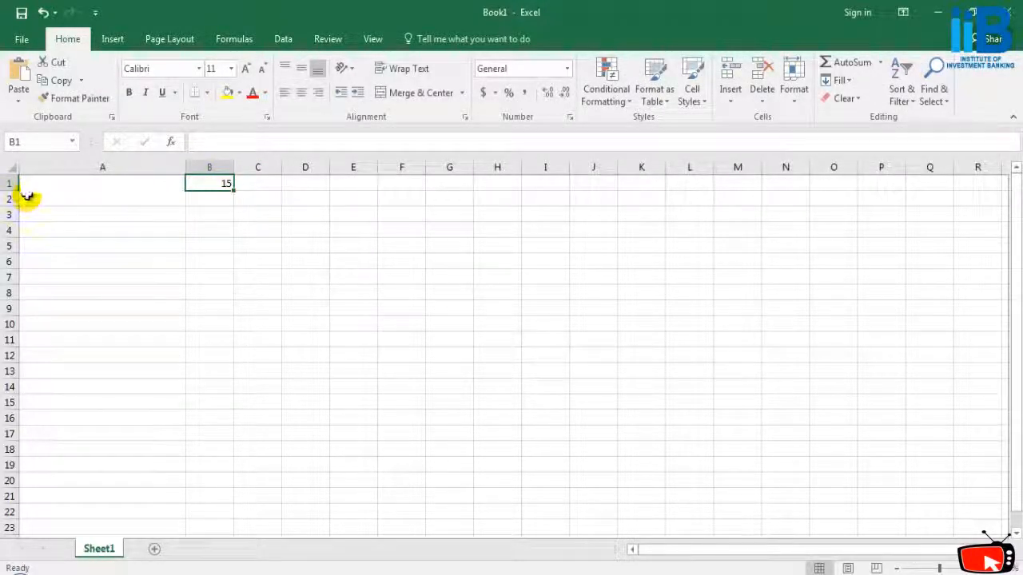
{"action": "left_click", "coordinate": [94, 198]}
{"action": "key", "text": "Up"}
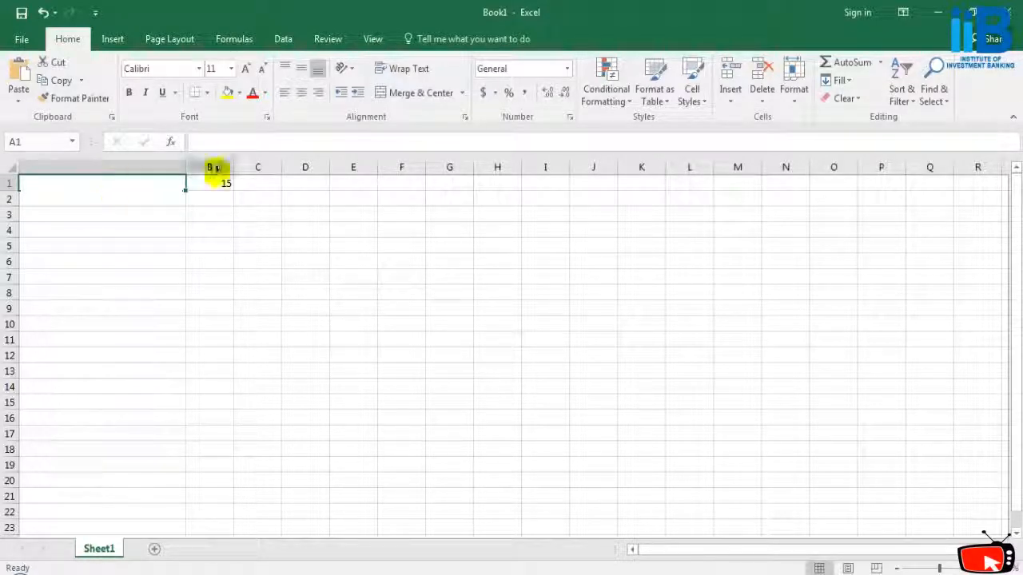
- Change the search text of the SEARCH formula in B1 to match the word test, keeping A1 as the searched cell
{"action": "left_click", "coordinate": [219, 186]}
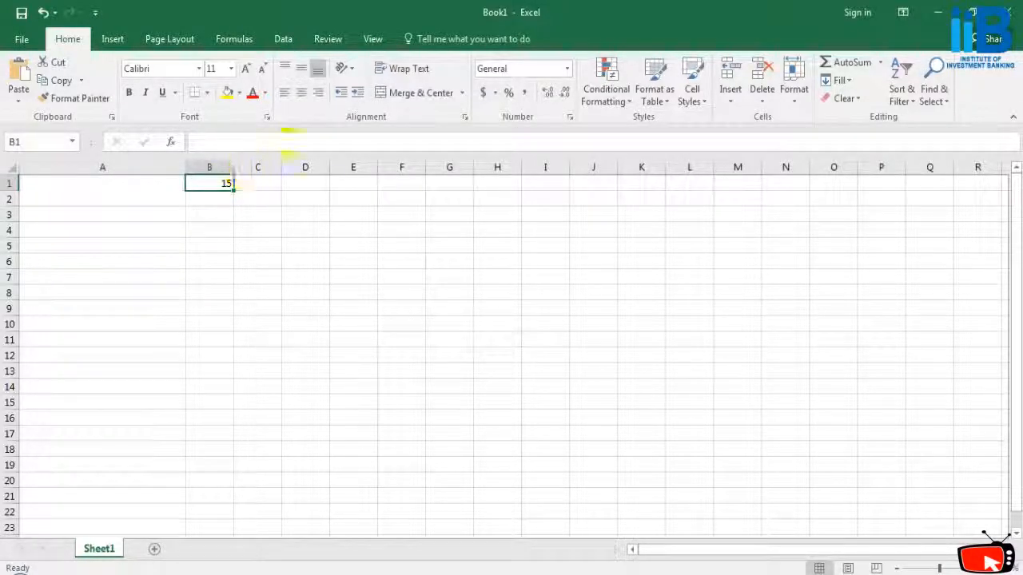
{"action": "type", "text": "=SEARCH("}
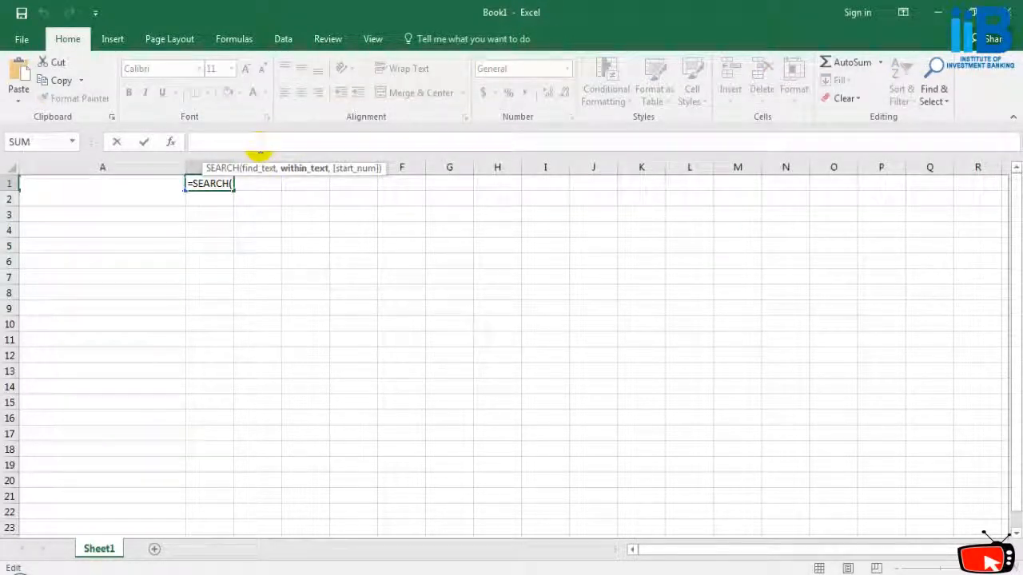
{"action": "type", "text": "\"Test\""}
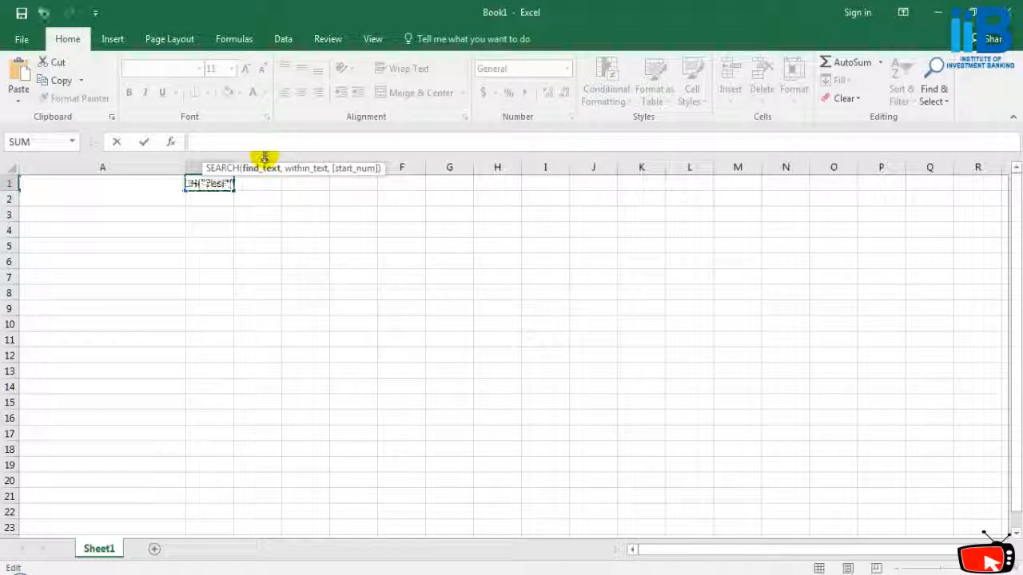
{"action": "key", "text": "Return"}
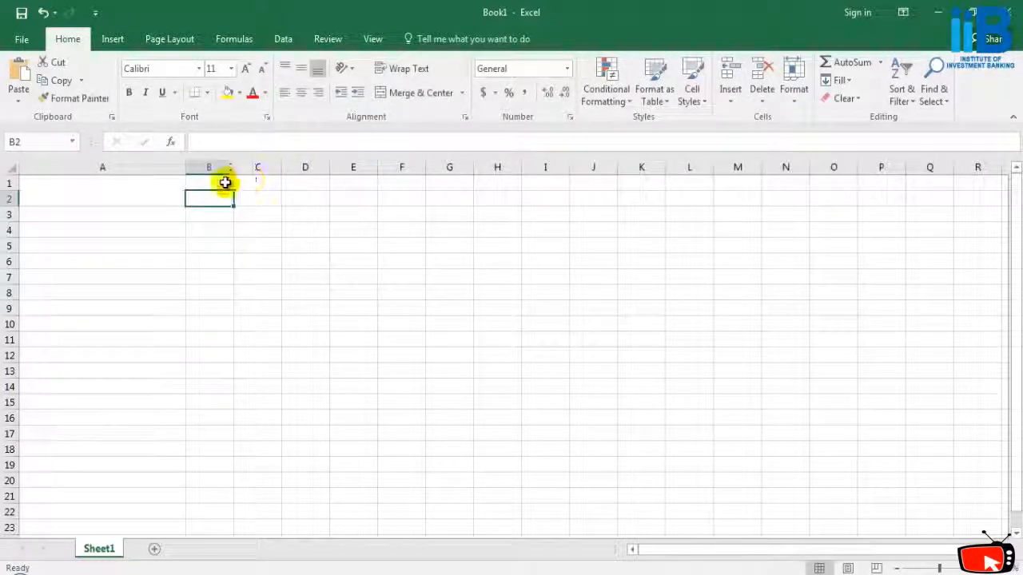
{"action": "left_click", "coordinate": [225, 183]}
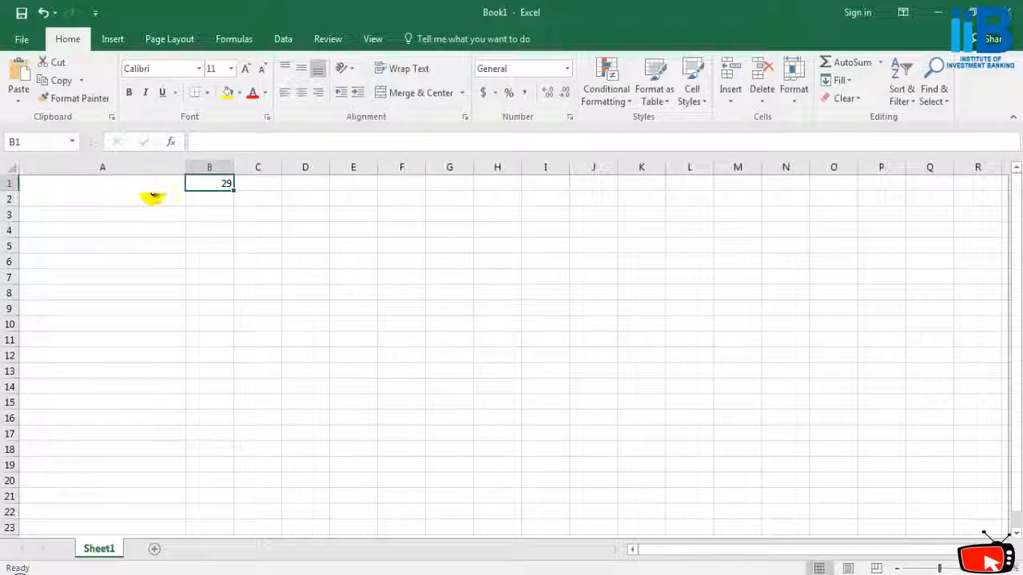
- Clear the contents of the entire sheet
{"action": "left_click", "coordinate": [216, 199]}
{"action": "left_click", "coordinate": [214, 181]}
{"action": "left_click", "coordinate": [212, 234]}
{"action": "scroll", "coordinate": [214, 256], "scroll_direction": "down", "scroll_amount": 3}
{"action": "scroll", "coordinate": [214, 256], "scroll_direction": "up", "scroll_amount": 3}
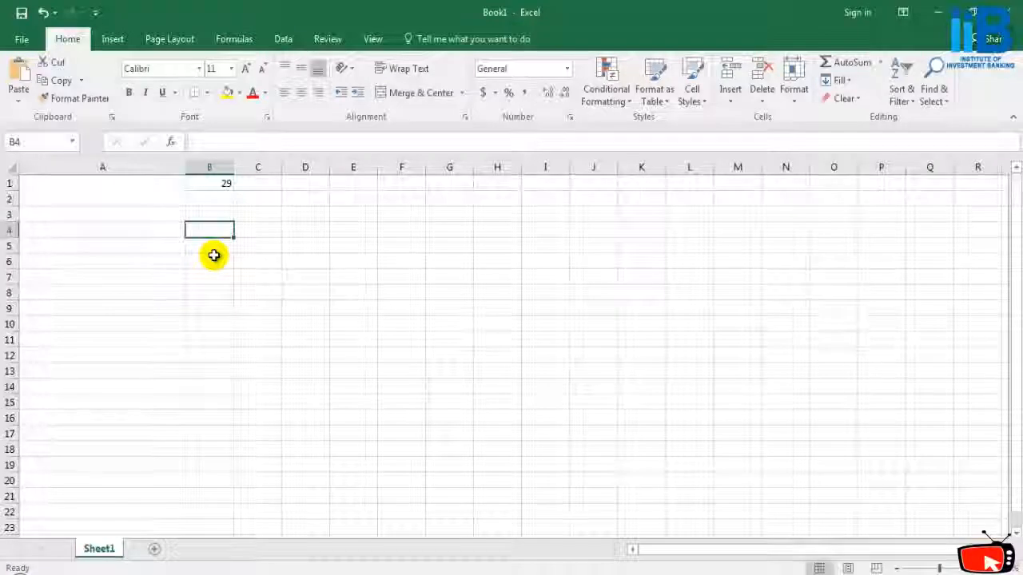
{"action": "key", "text": "ctrl+a"}
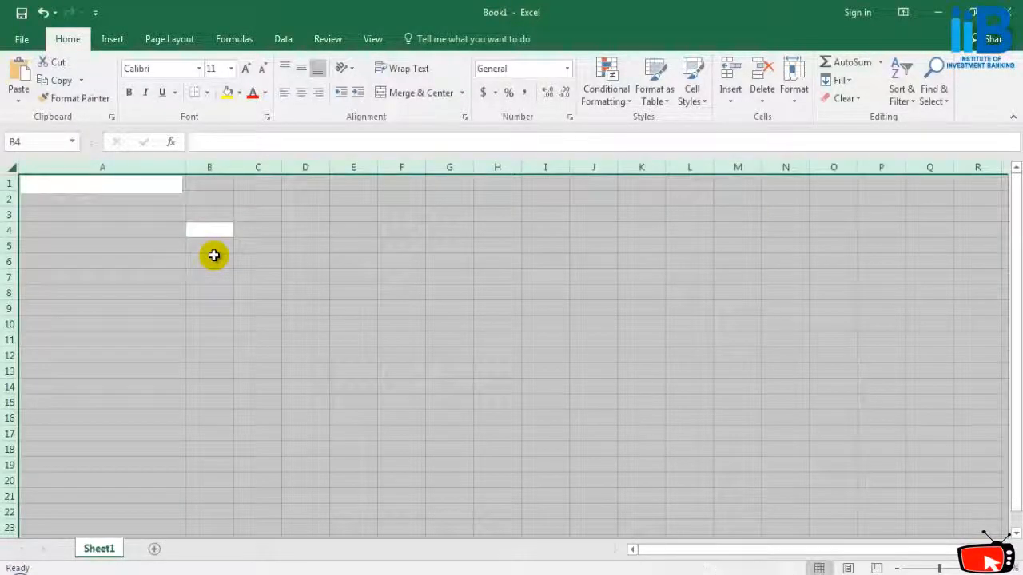
{"action": "left_click", "coordinate": [181, 276]}
- Open the empty cell A1 for text entry
{"action": "left_click", "coordinate": [109, 189]}
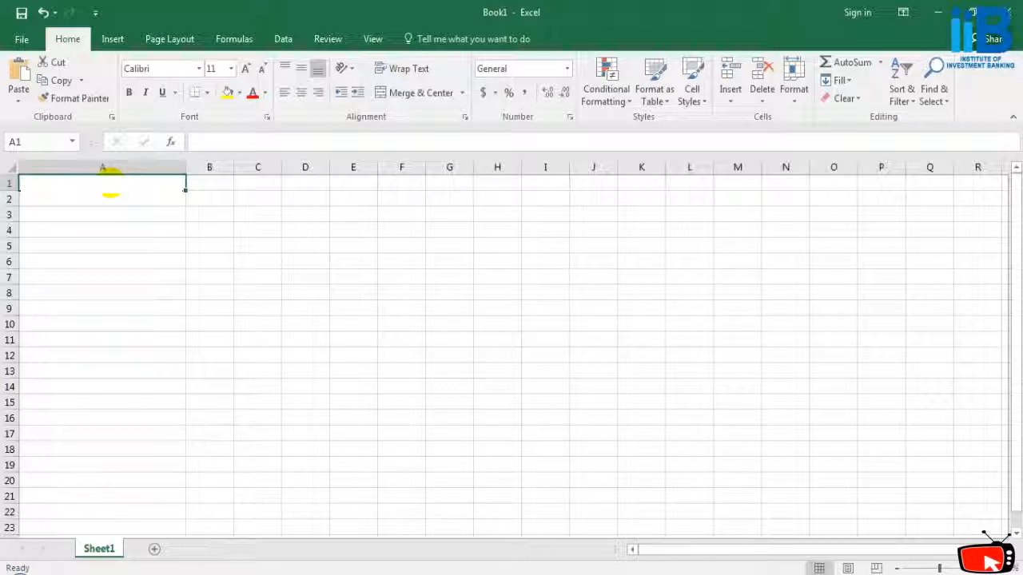
{"action": "double_click", "coordinate": [110, 183]}
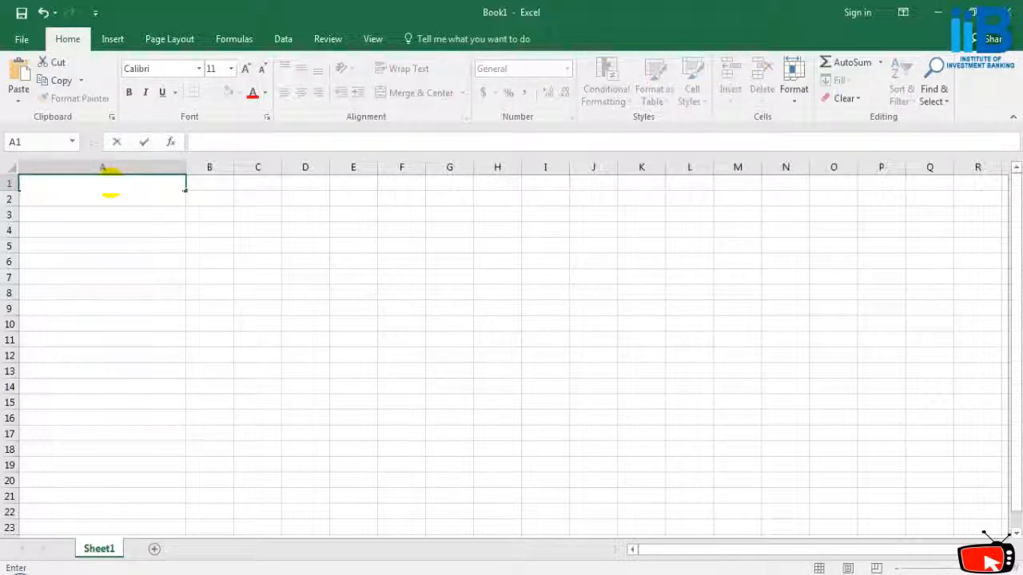